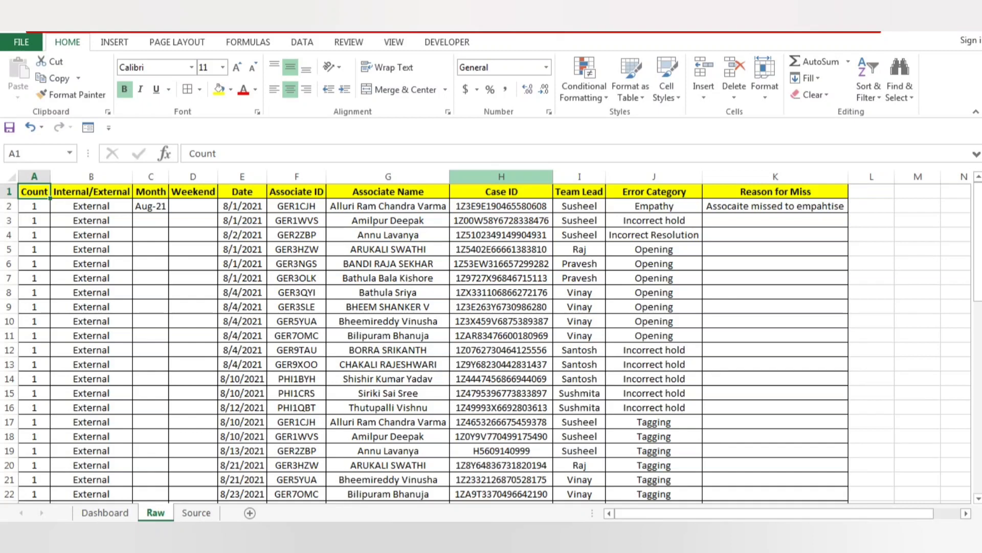
Examine the Raw sheet's column headers, the Month formula in C2 and the date cell it references.
left_click(501, 191)
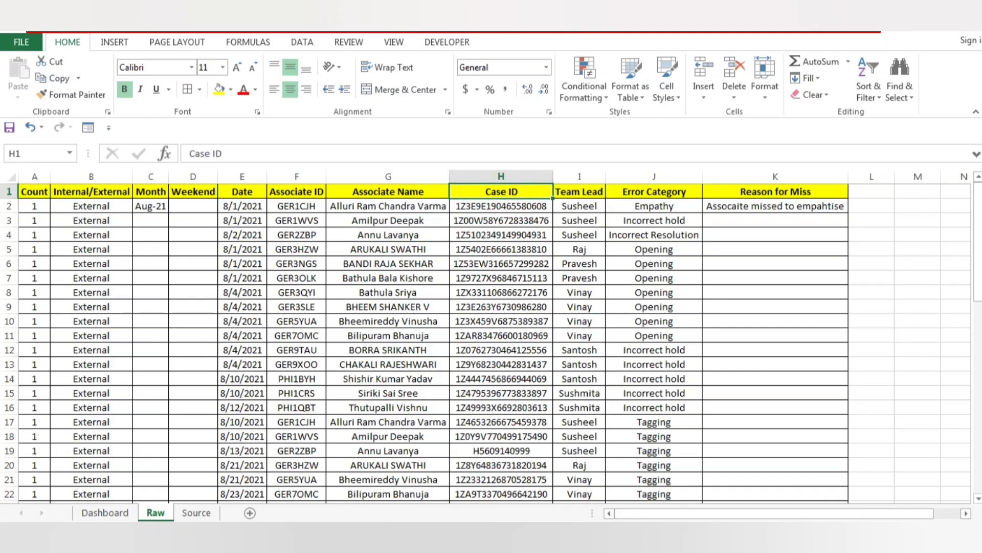
left_click(34, 192)
key("Down")
key("Right")
key("Right")
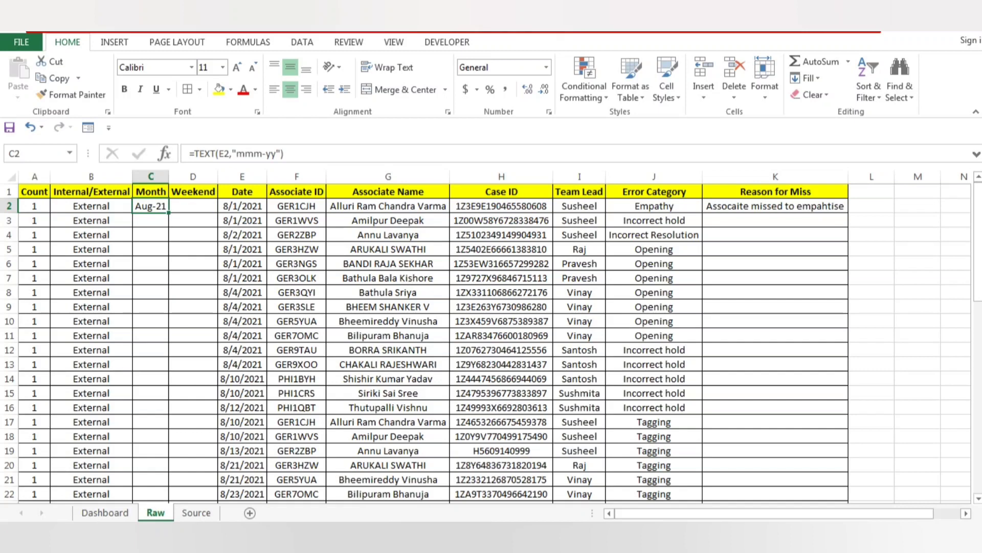
key("Right")
key("Right")
key("Left")
key("Left")
key("Right")
key("Right")
Test the Month formula by changing the date in E2 to 9/1/2021, and undo that change.
key("F2")
key("Left")
key("Left")
key("Left")
key("Left")
key("Left")
key("Left")
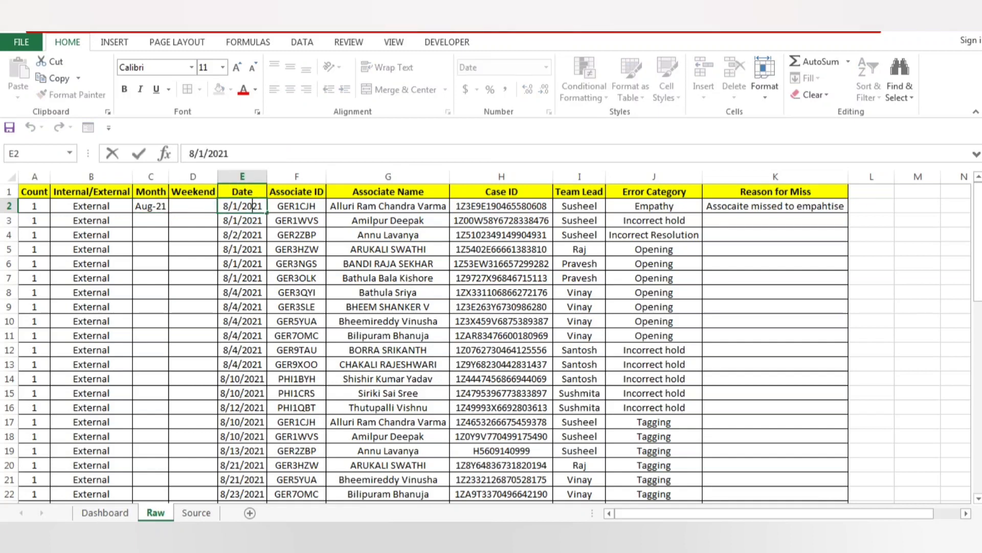
key("BackSpace")
type("9")
key("Return")
key("Up")
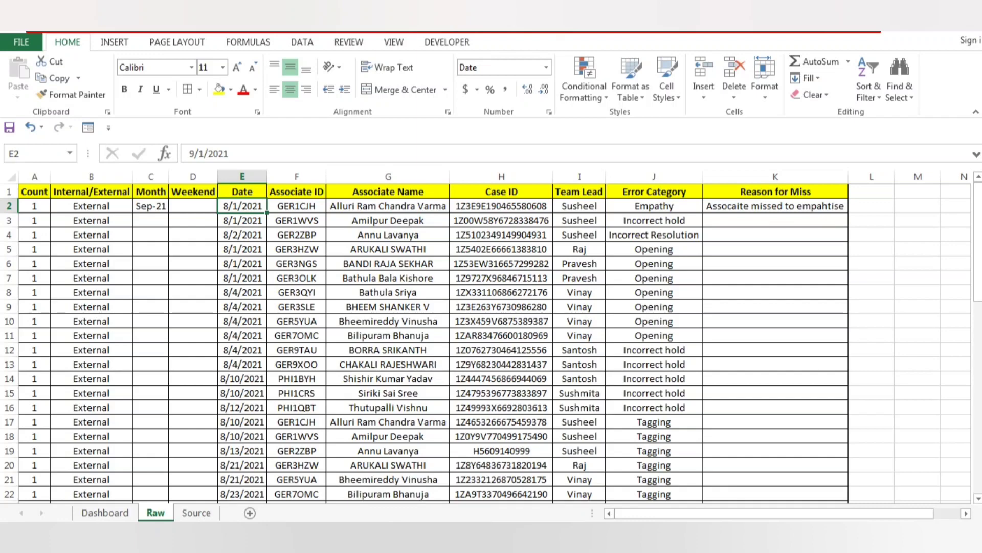
key("ctrl+z")
Copy the Month formula from C2 down the column through C40.
key("Left")
key("Left")
key("ctrl+c")
key("Left")
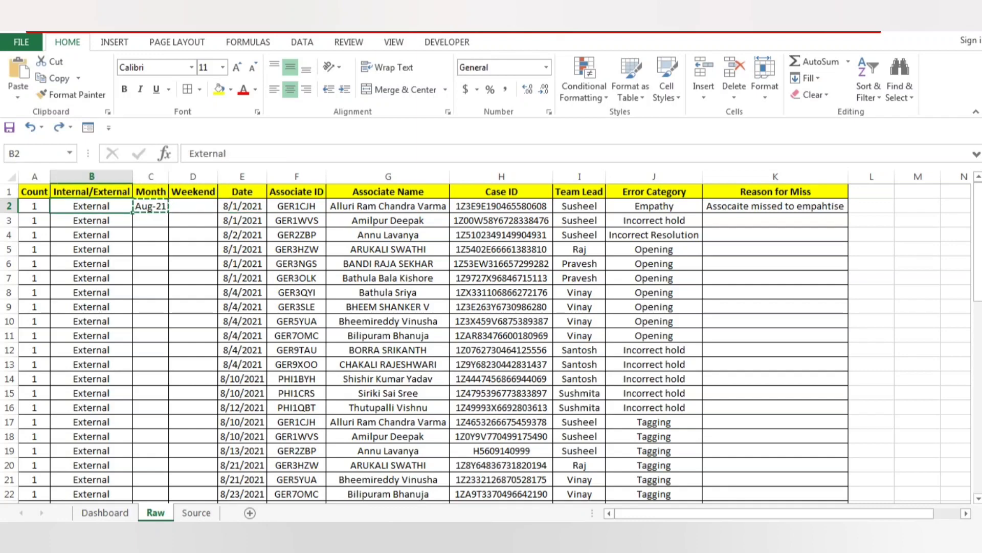
key("ctrl+Down")
key("Right")
key("ctrl+shift+Up")
key("shift+Down")
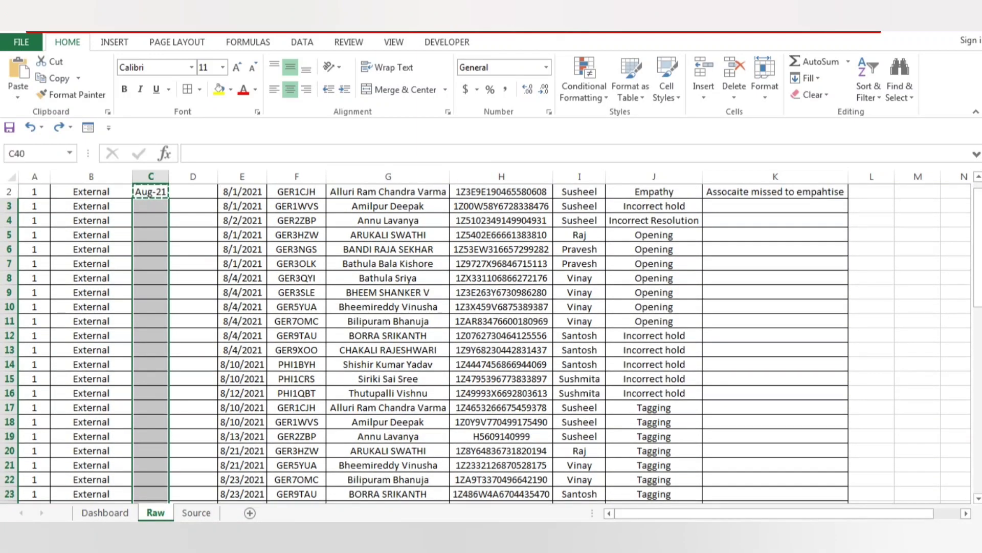
key("ctrl+v")
key("ctrl+Up")
key("Down")
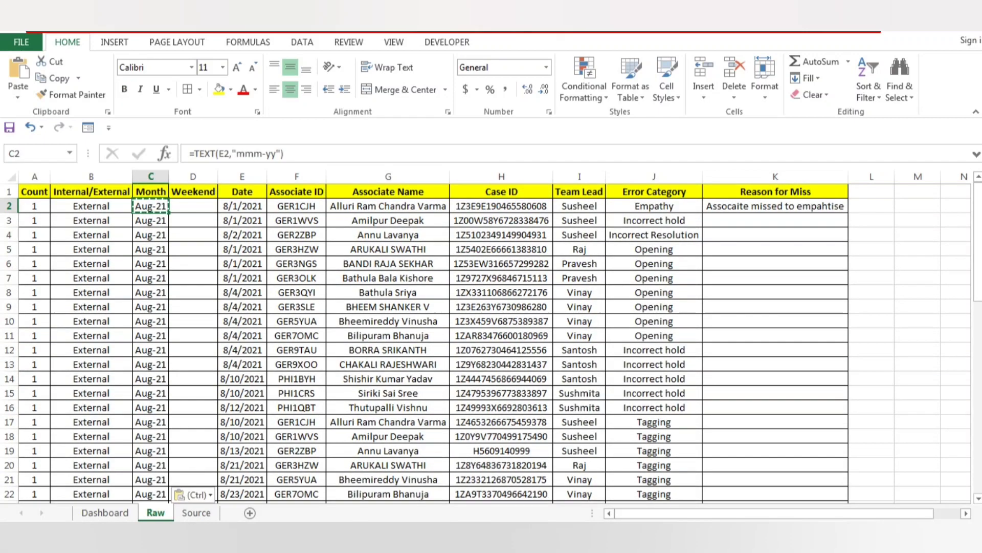
key("ctrl+Down")
key("ctrl+Up")
key("Down")
Try copying the Count, Internal/External and Month cells of row 40 into the empty row 41.
key("Left")
key("Left")
key("ctrl+Down")
key("Down")
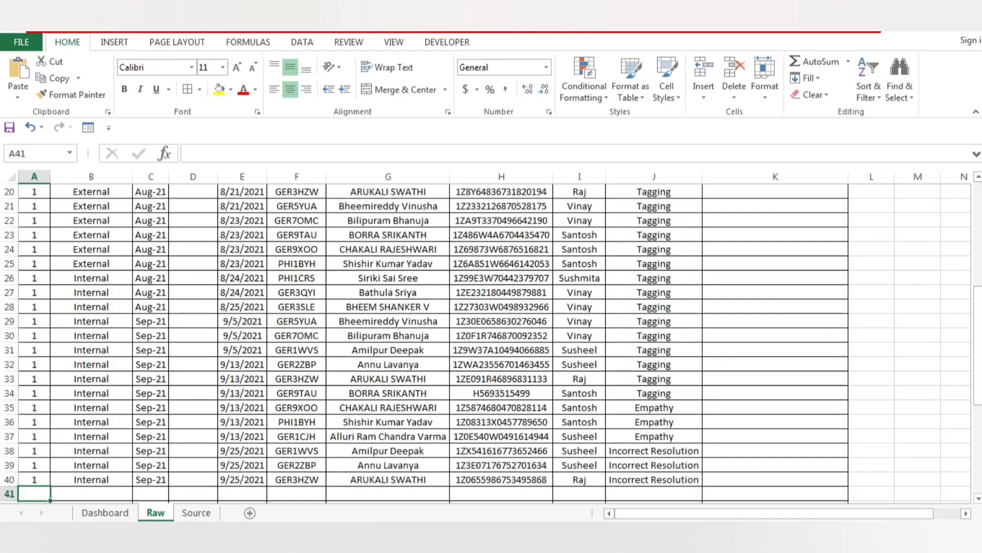
key("Up")
key("shift+Right")
key("shift+Right")
key("ctrl+c")
key("Down")
key("Down")
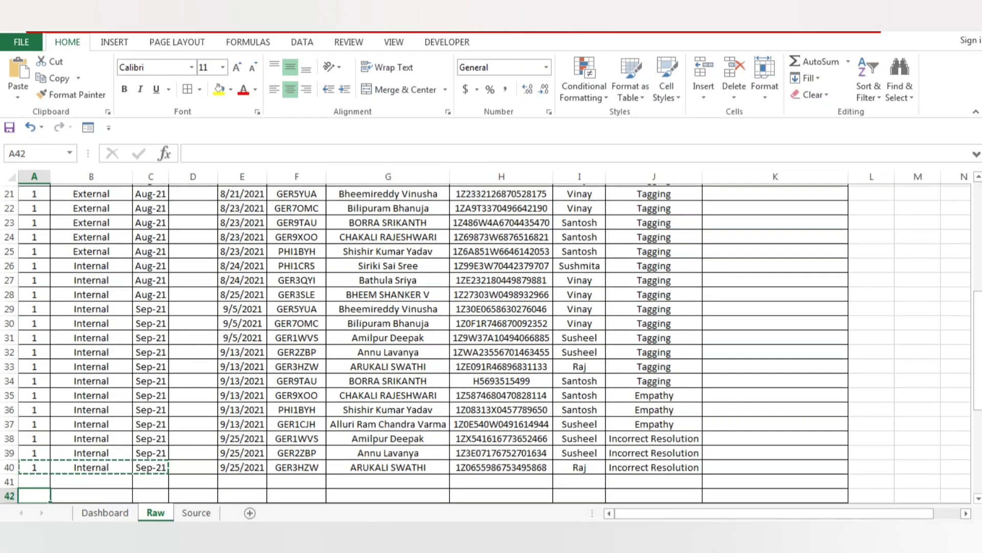
key("Up")
key("ctrl+v")
key("Right")
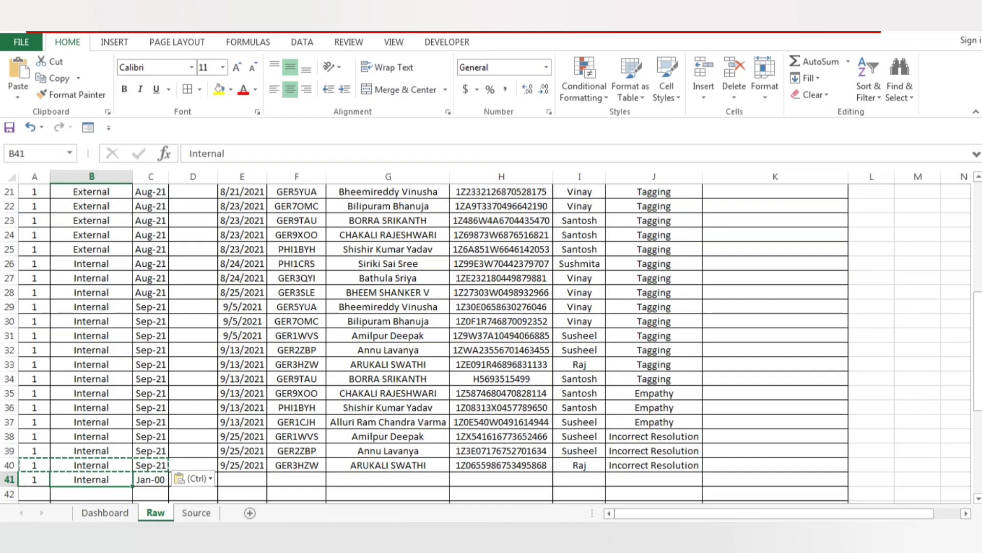
Undo the paste in row 41 and return to the first record in A2.
key("ctrl+z")
key("Up")
key("ctrl+Up")
key("Down")
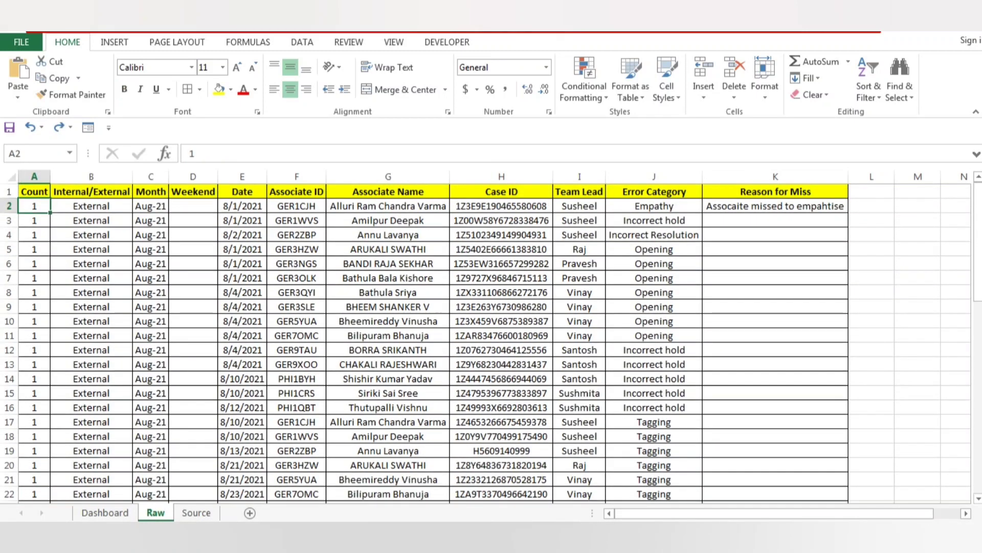
key("Right")
key("Right")
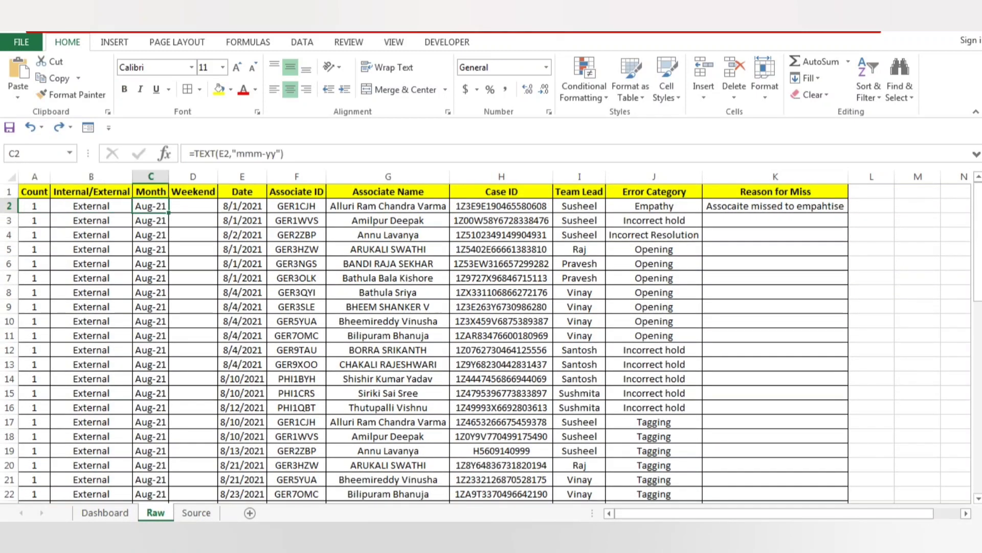
key("Down")
key("Down")
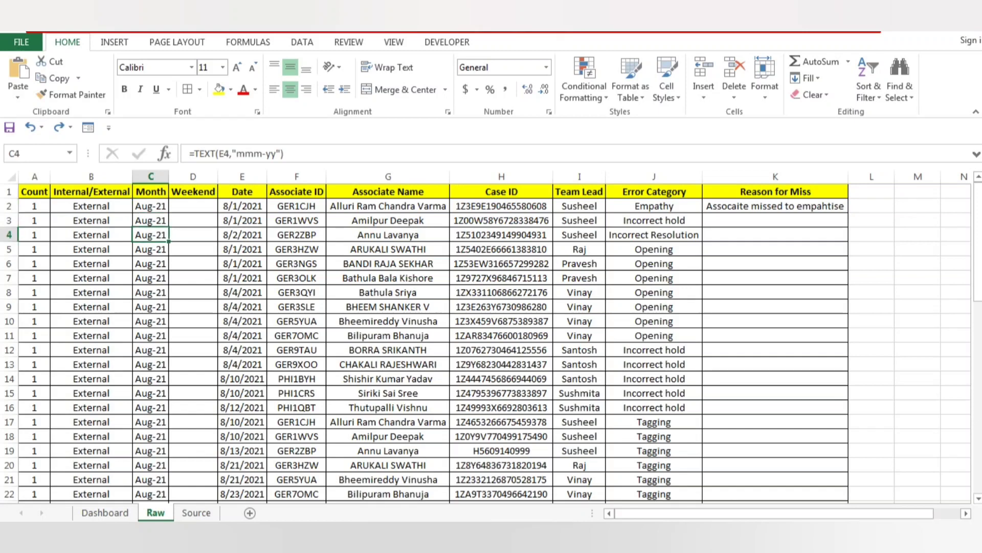
key("ctrl+a")
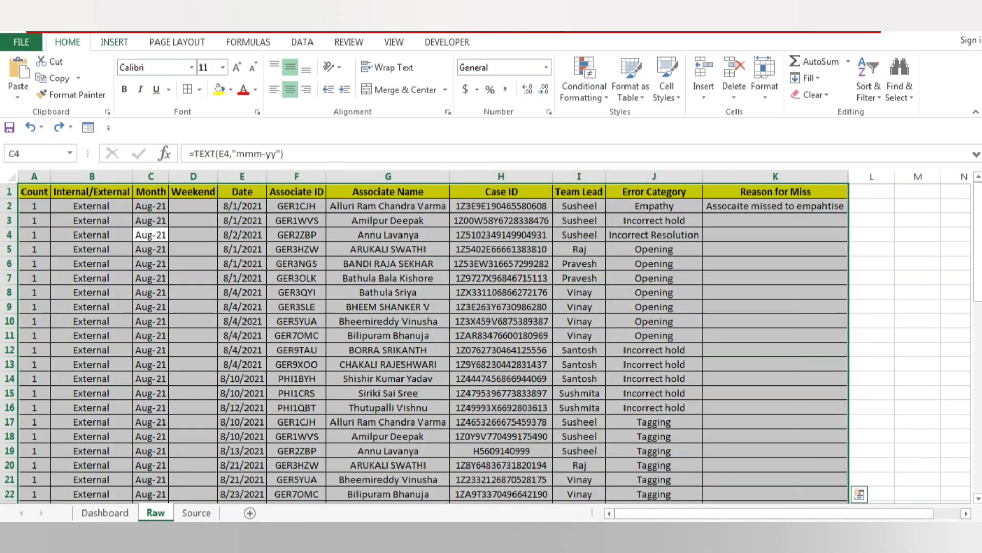
left_click(114, 42)
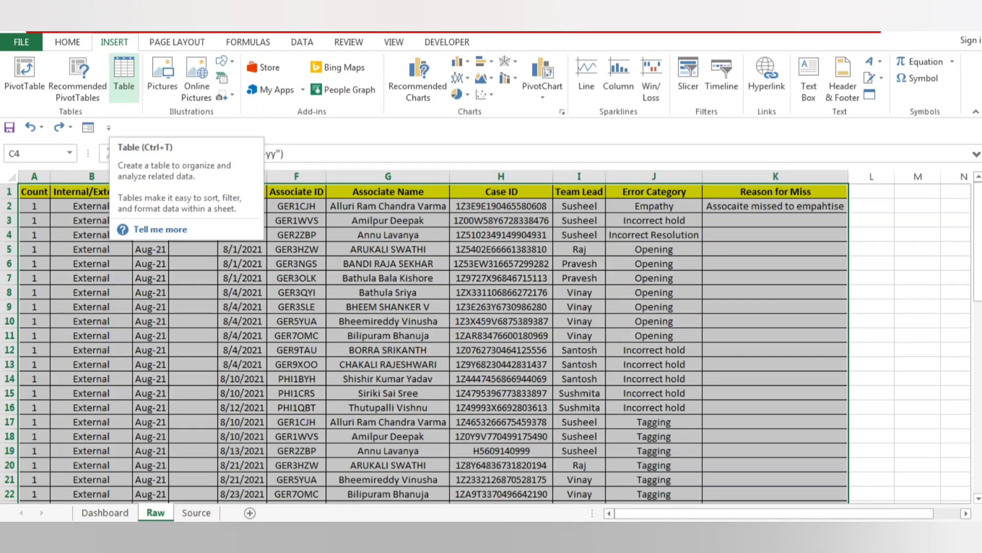
double_click(366, 277)
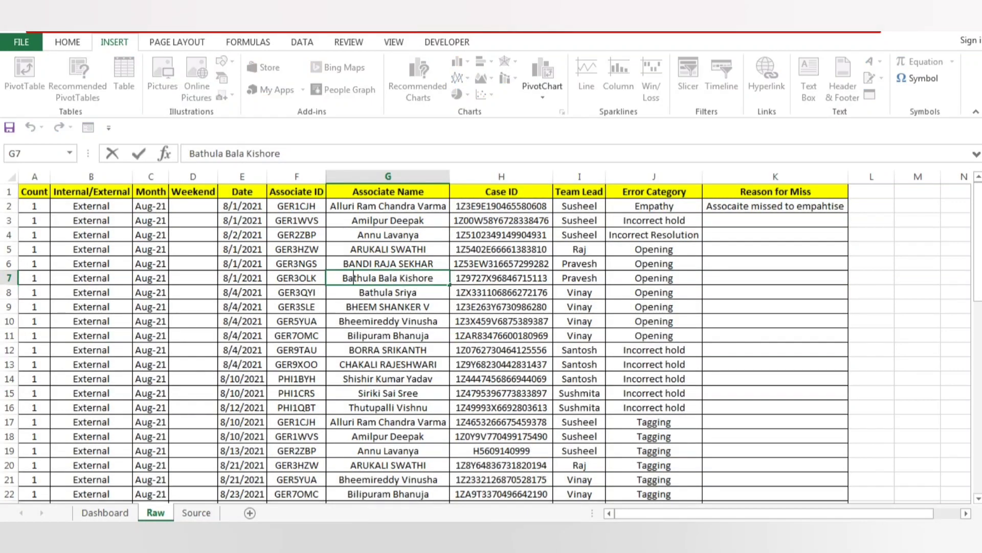
key("F1")
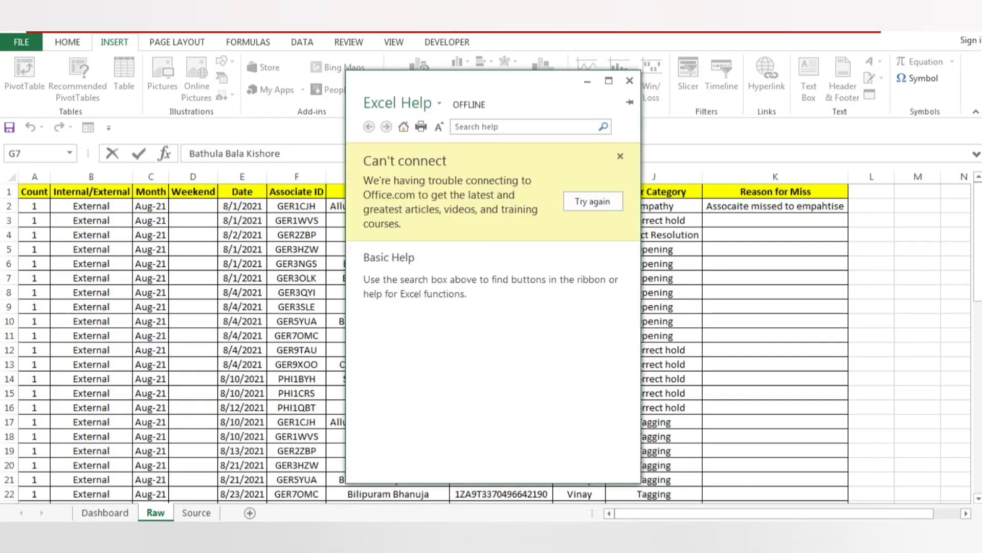
left_click(630, 81)
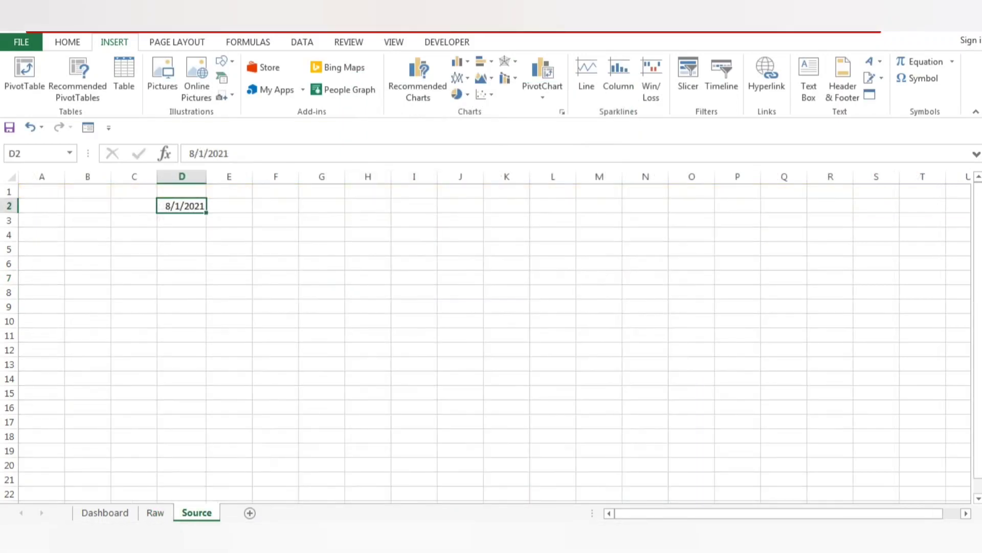
View the Dashboard sheet's layout and return to the Raw sheet.
left_click(105, 512)
left_click(180, 318)
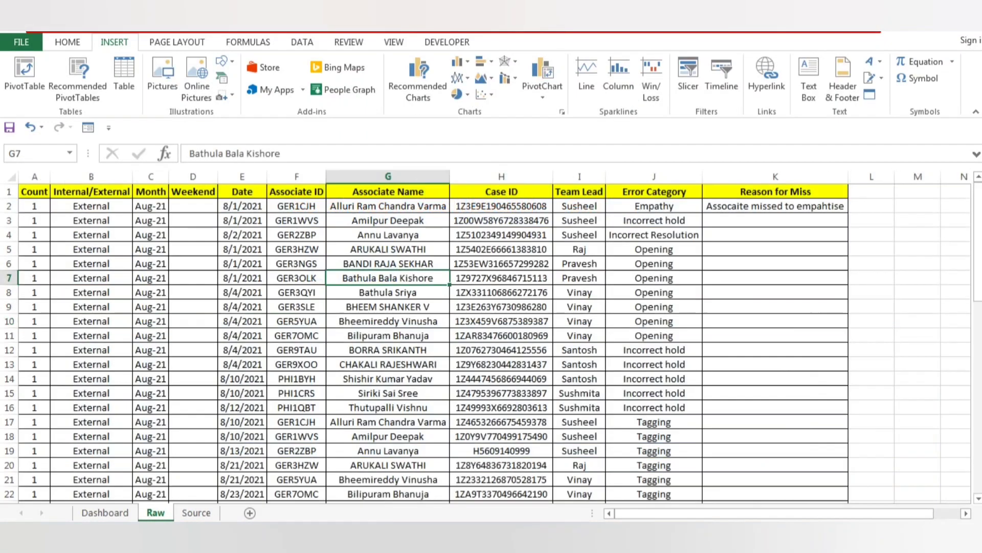
left_click(156, 513)
left_click(296, 206)
key("ctrl+a")
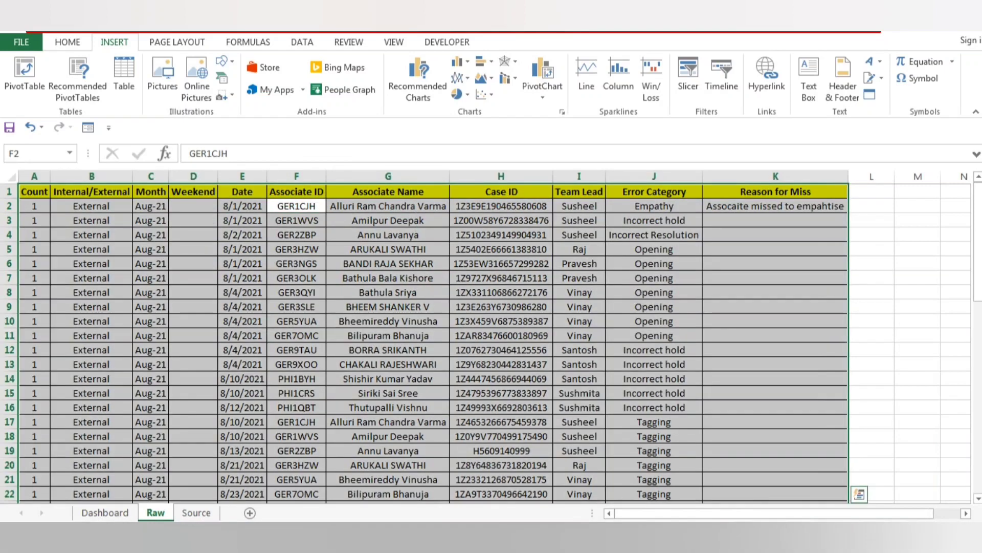
key("ctrl+t")
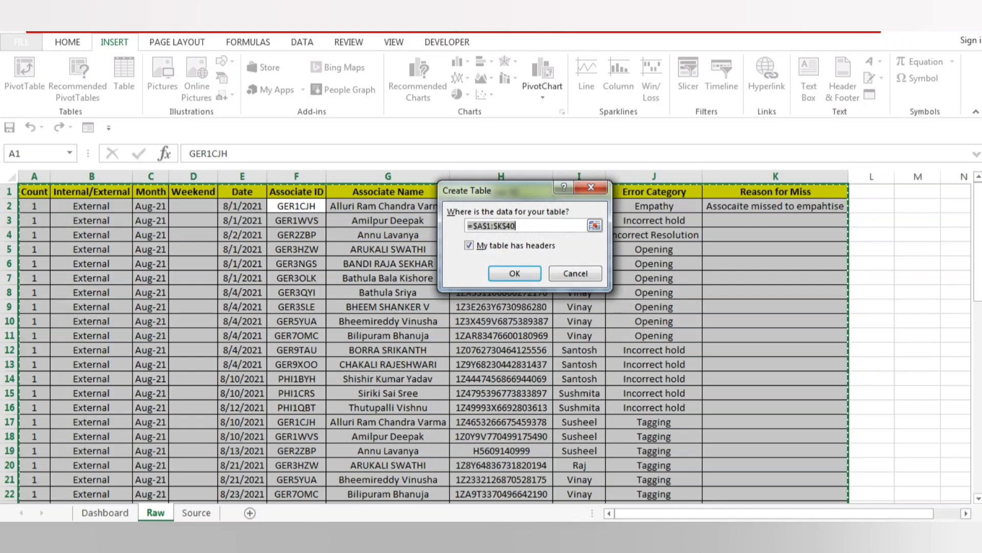
key("shift+Down")
key("shift+Up")
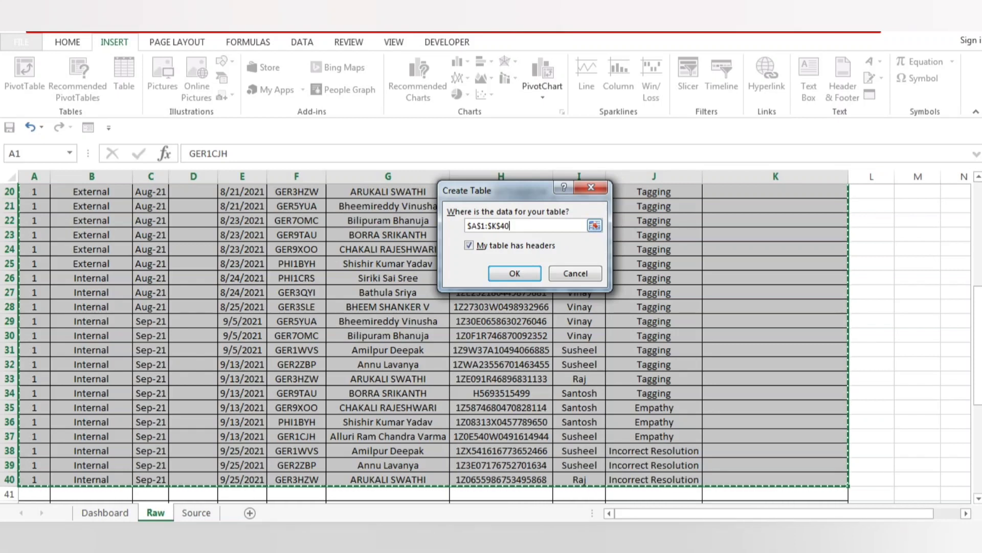
left_click(387, 206)
left_click_drag(492, 226, 466, 225)
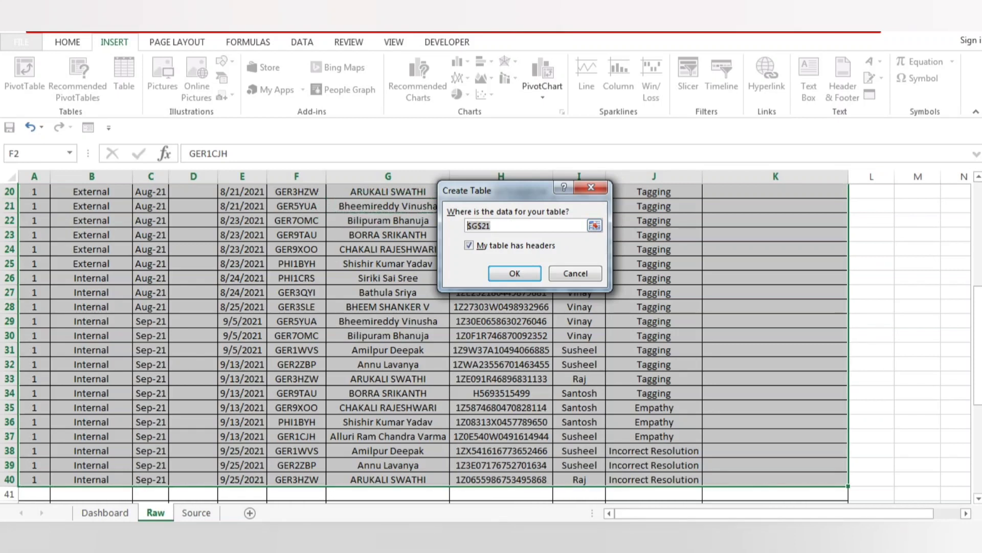
type("table1")
key("Return")
key("Return")
key("Left")
key("Escape")
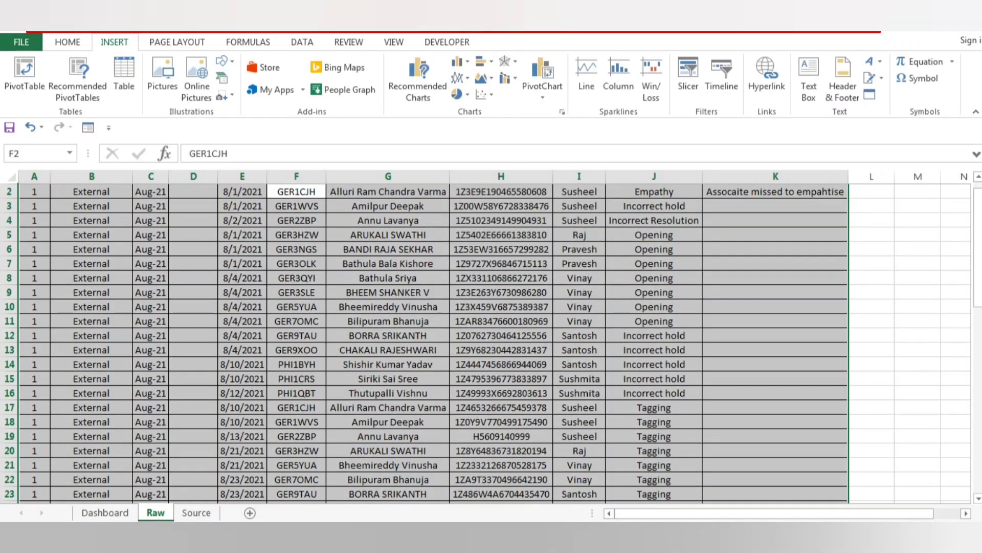
Convert the range A1:K40 on the Raw sheet into a table with headers.
key("Up")
key("ctrl+Left")
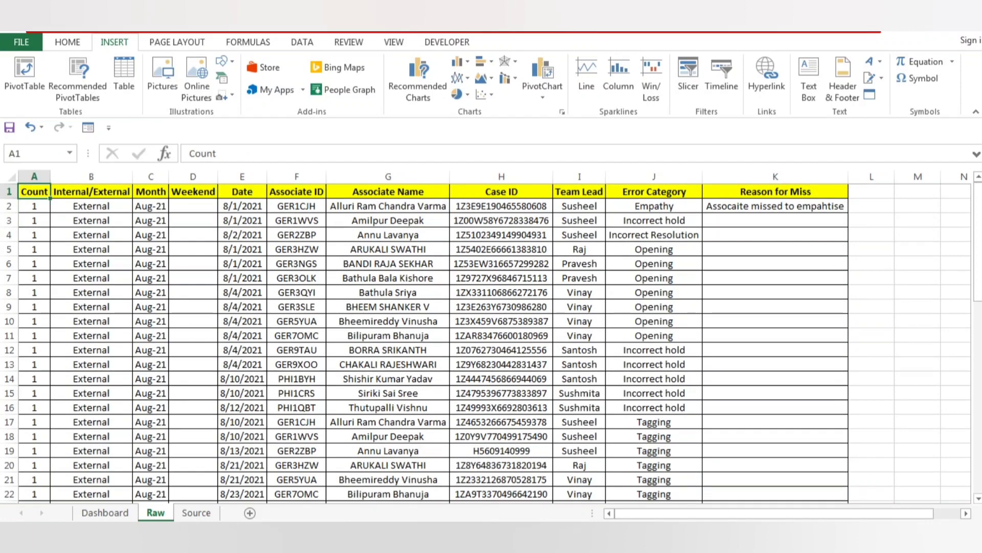
key("ctrl+q")
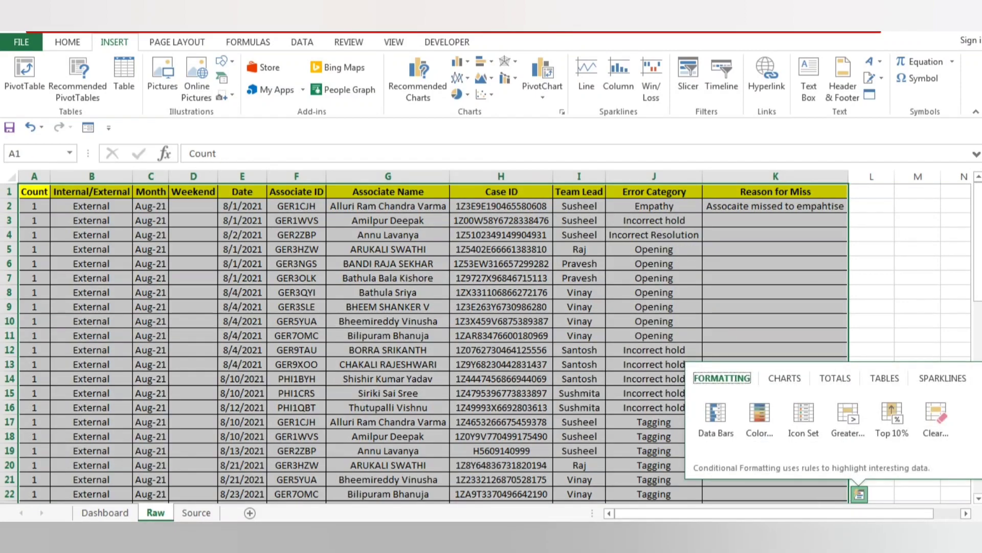
key("Escape")
key("ctrl+shift+Right")
key("ctrl+shift+Down")
key("ctrl+t")
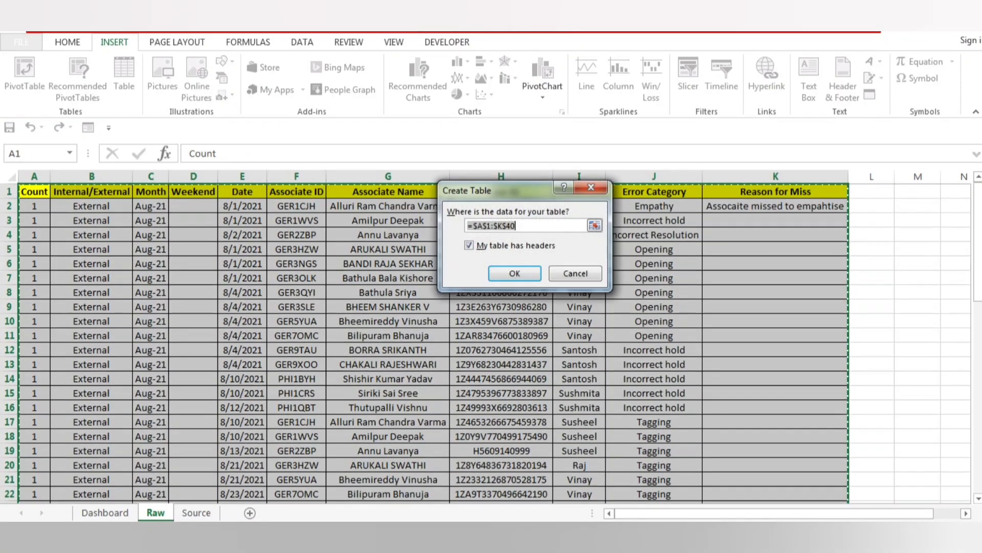
key("Return")
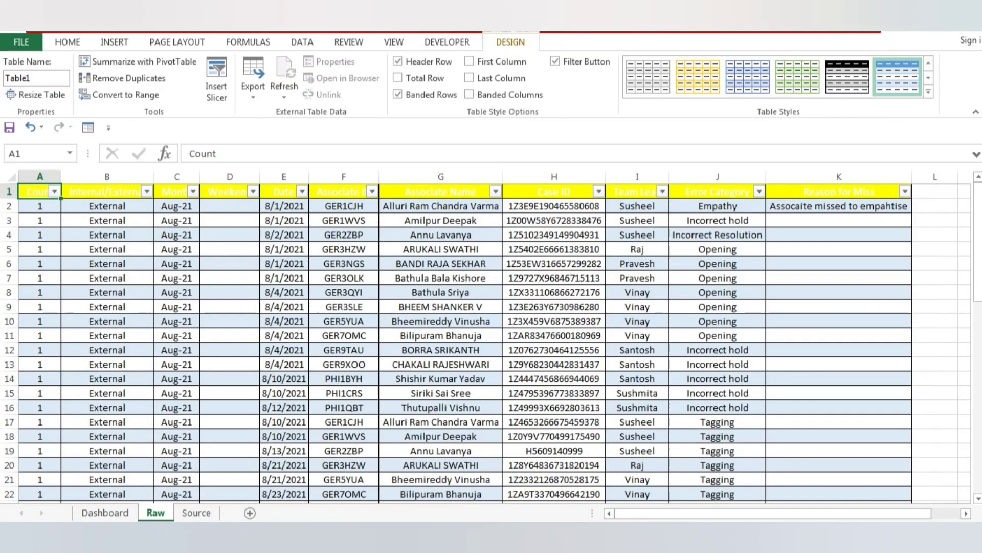
Format the table's header row, A1:K1, with black font and yellow fill.
key("ctrl+Down")
key("ctrl+Up")
key("ctrl+shift+Right")
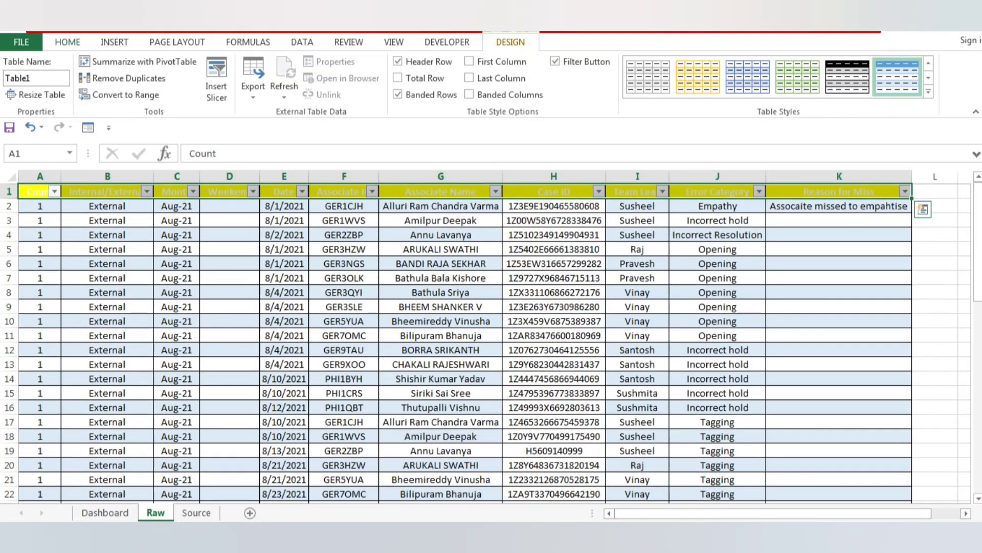
left_click(68, 42)
left_click(255, 90)
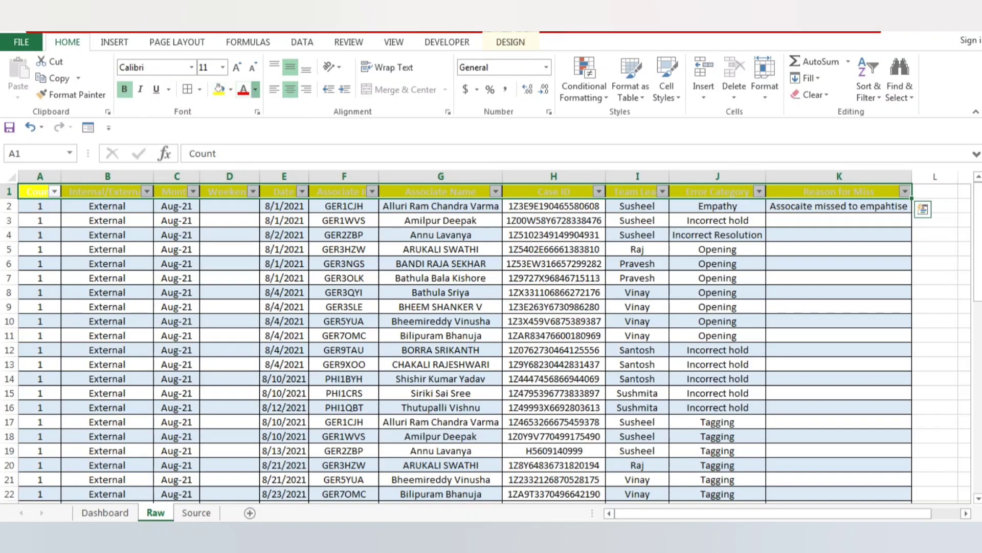
left_click(279, 107)
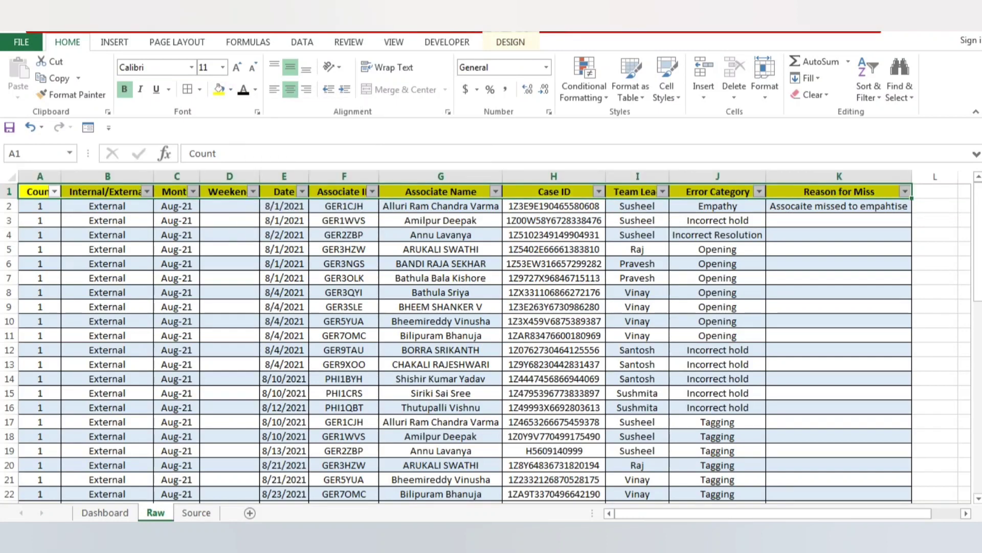
left_click(231, 89)
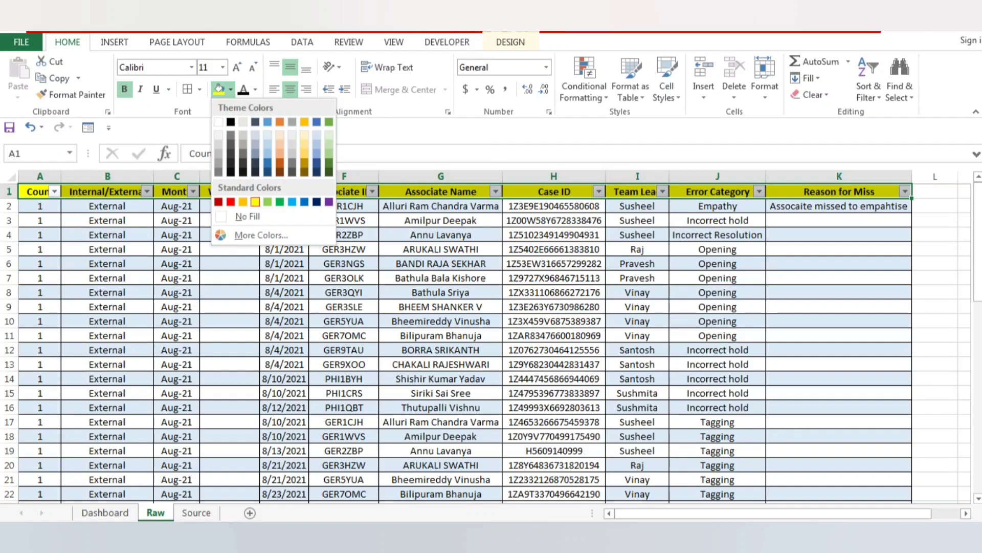
left_click(255, 201)
Copy cells A40:C40 of the last record in the Raw table.
left_click(37, 192)
key("Down")
key("ctrl+Down")
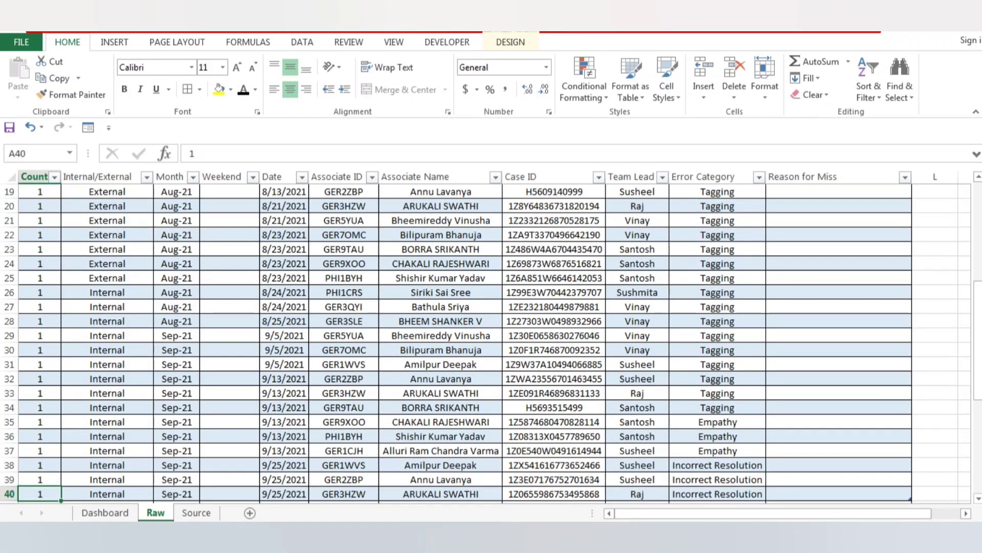
key("shift+Right")
key("shift+Right")
key("ctrl+shift+Up")
key("ctrl+shift+Down")
key("ctrl+c")
key("Down")
key("Up")
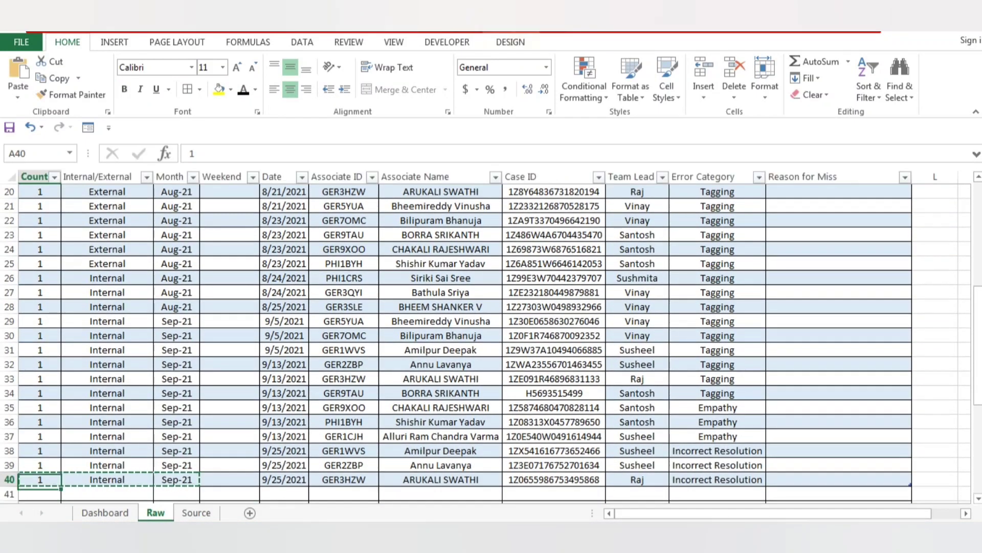
Copy cells A40:D40 of the last record into row 41, directly below the table.
key("shift+Right")
key("shift+Right")
key("shift+Right")
key("ctrl+c")
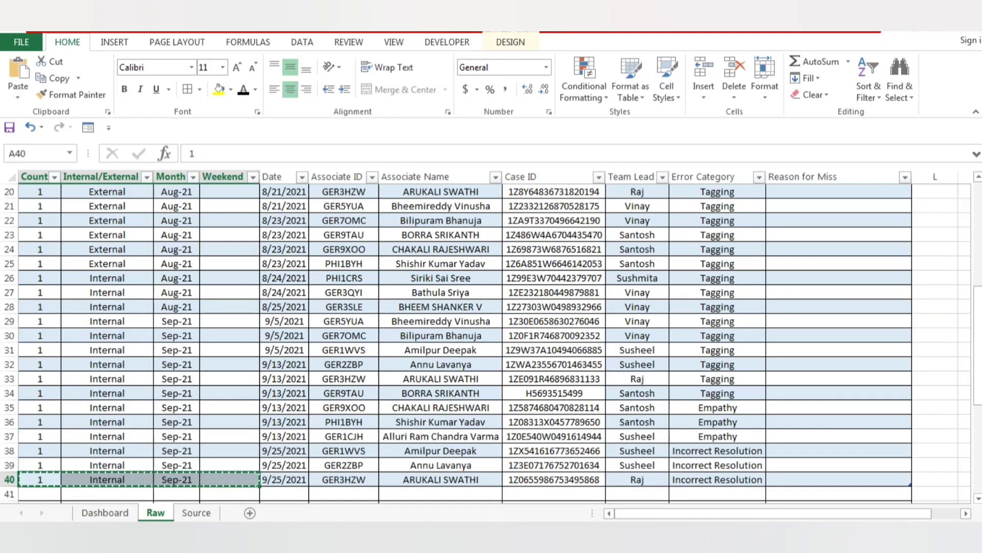
key("Down")
key("ctrl+v")
key("Down")
key("Down")
key("Down")
key("Down")
key("Down")
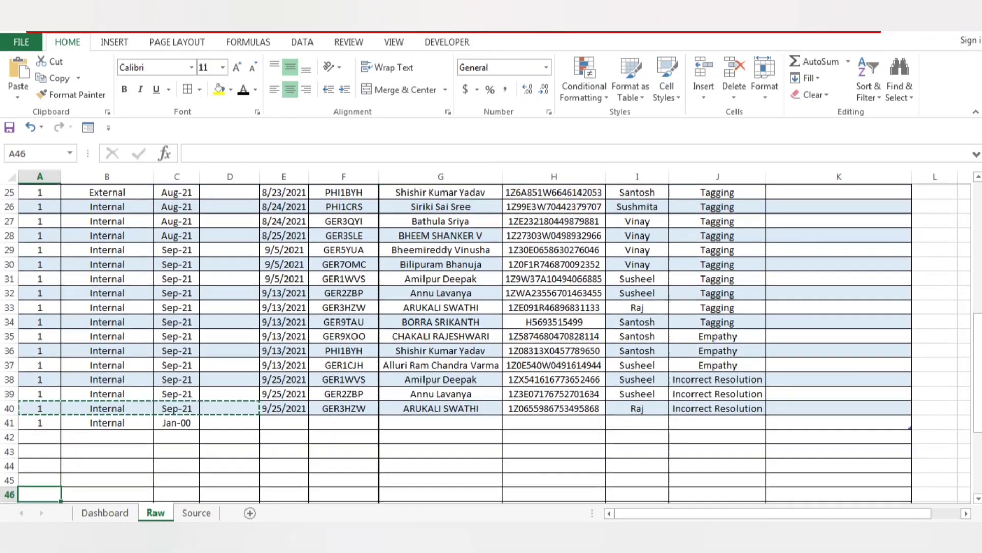
Copy cells A41:C41 into row 42 to extend the table by another record.
key("Up")
key("Up")
key("Up")
key("Up")
key("Up")
key("shift+Right")
key("shift+Right")
key("ctrl+c")
key("Down")
key("ctrl+v")
key("Down")
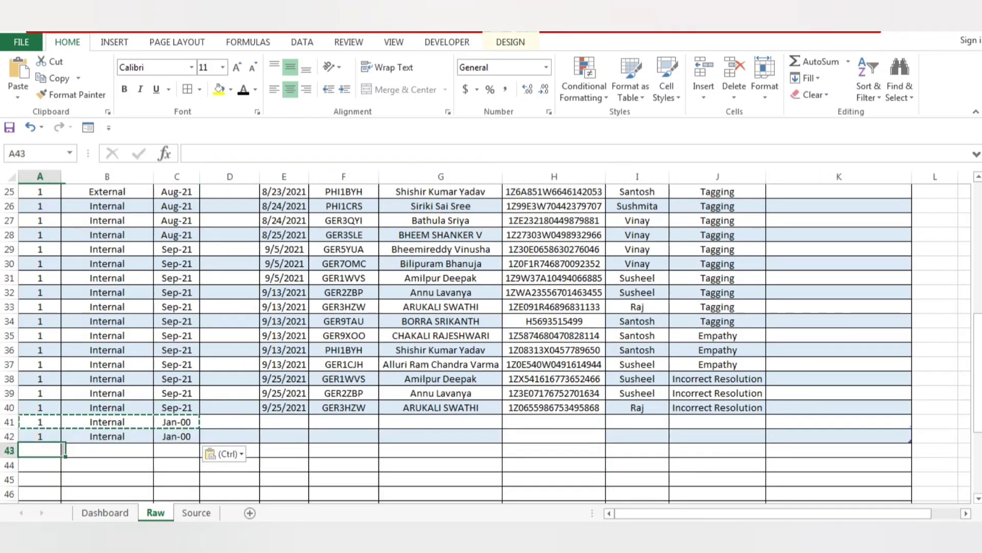
Undo the pastes in rows 42 and 41 and return to the first record in A2.
key("ctrl+z")
key("ctrl+z")
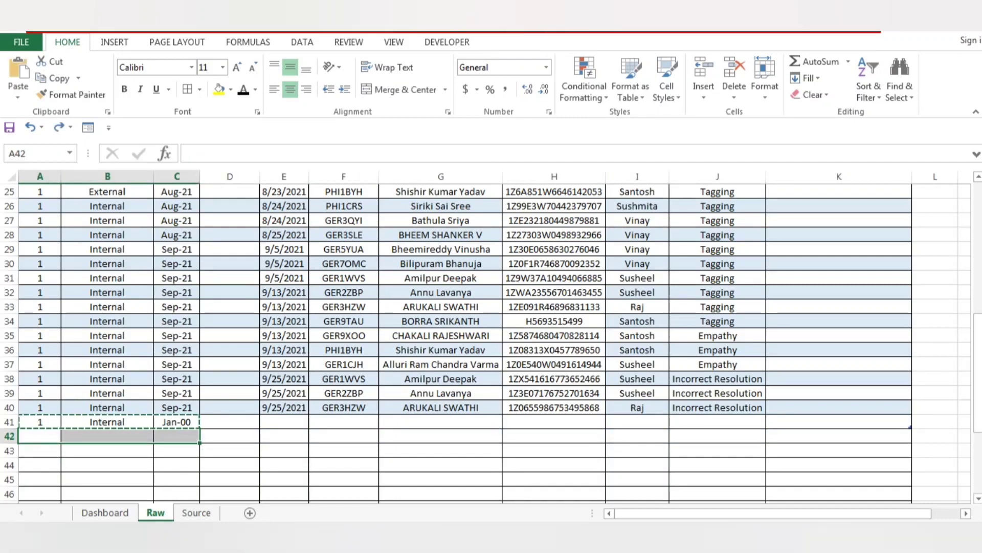
key("ctrl+z")
key("ctrl+z")
key("ctrl+z")
key("ctrl+z")
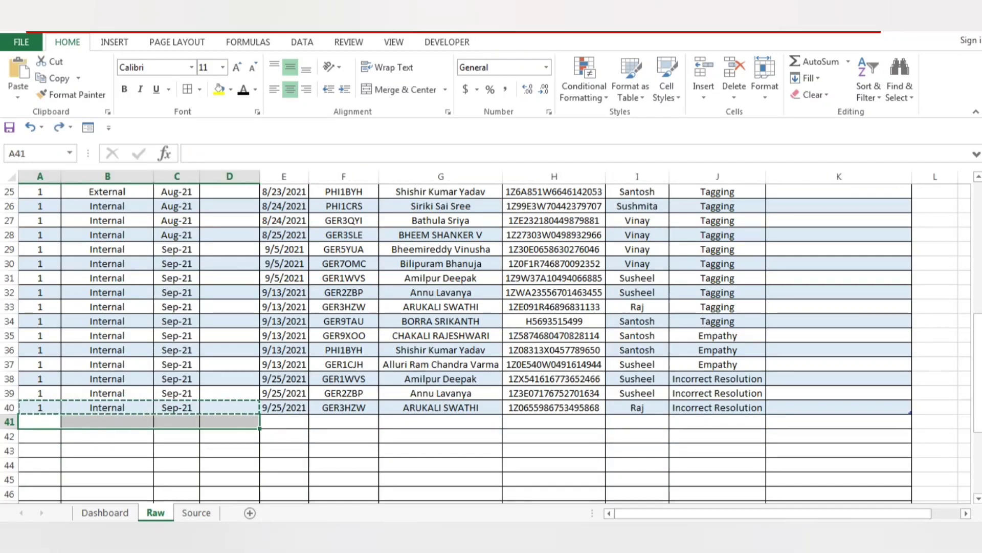
key("Up")
key("ctrl+Up")
key("Down")
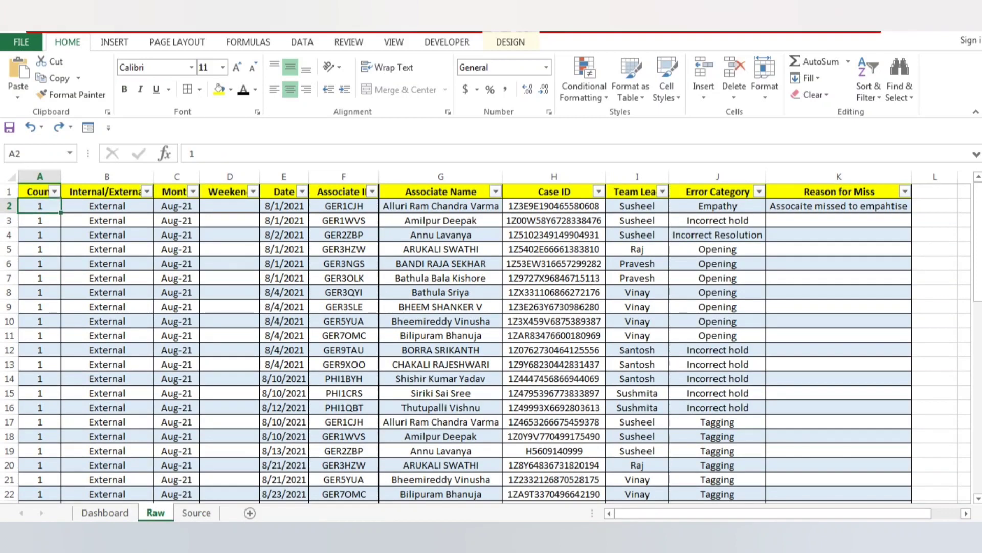
Turn off the filter buttons in the Raw table's header row.
key("Up")
key("Right")
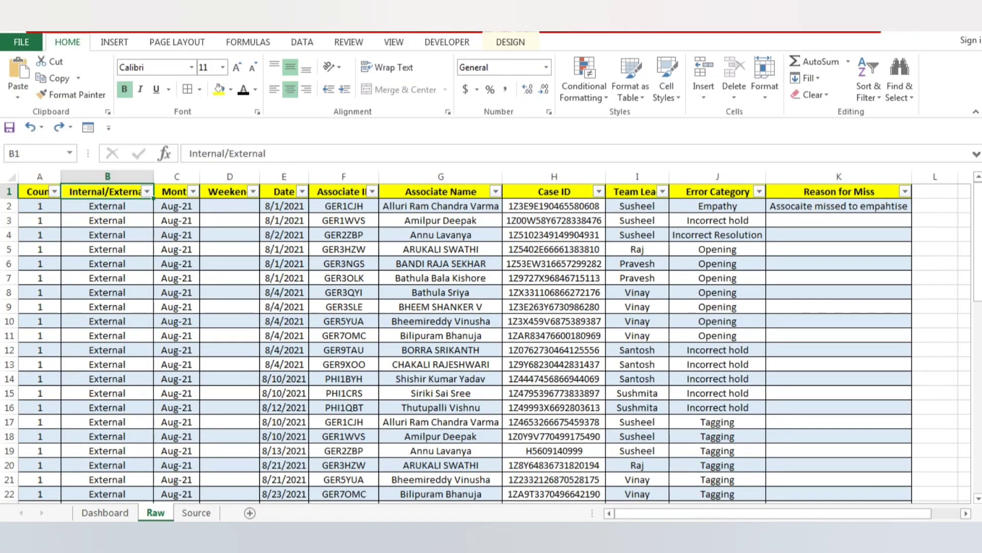
key("Escape")
key("alt")
key("a")
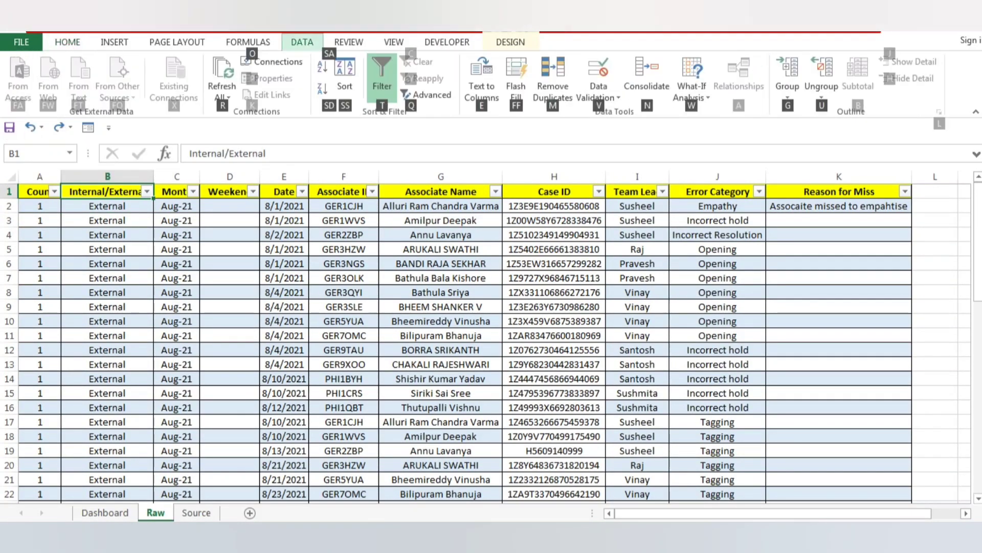
key("t")
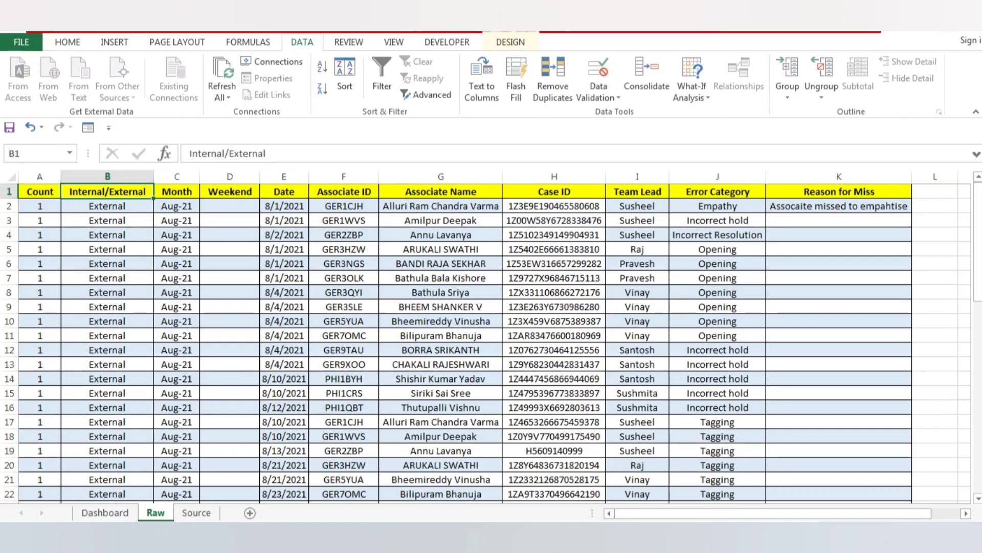
Look up the Filter option among the sort and filter commands without applying it.
key("alt")
key("h")
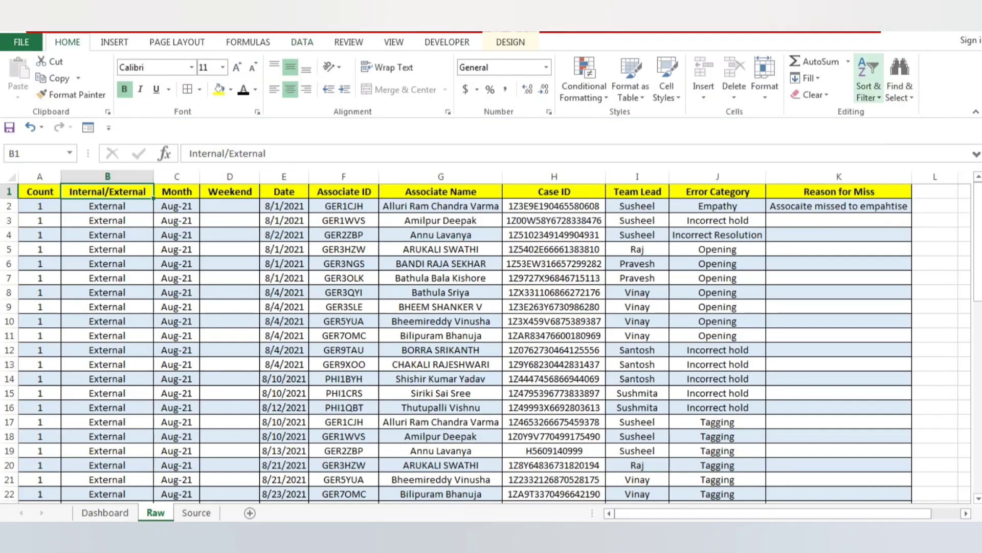
left_click(868, 87)
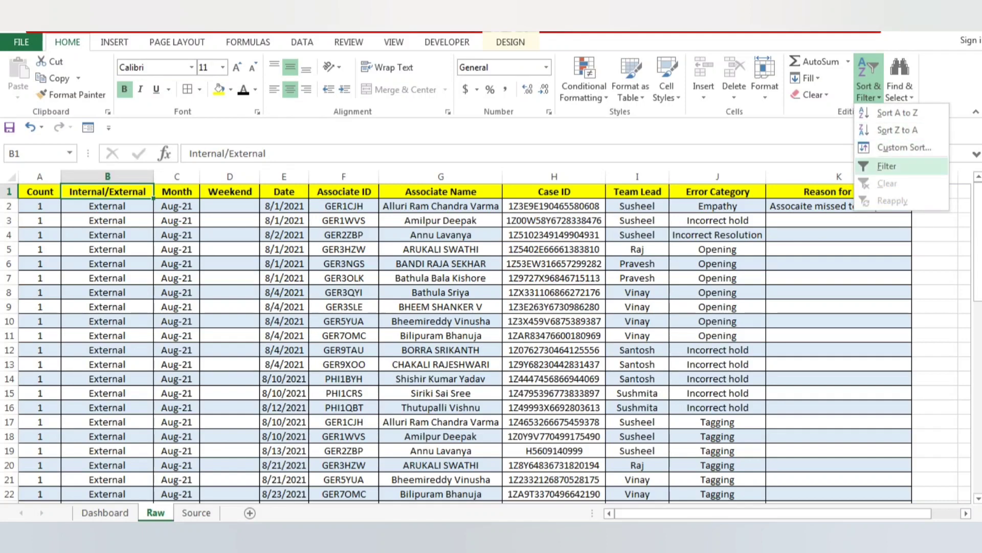
key("Escape")
Review the Month formula in C2 and go to the empty Weekend cell D2.
key("Down")
key("Right")
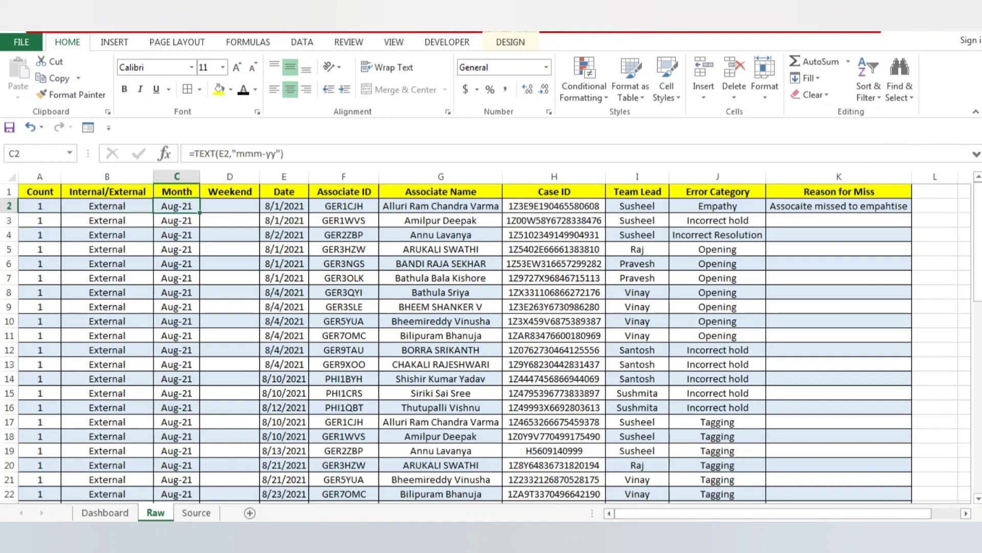
key("Right")
key("Up")
key("Down")
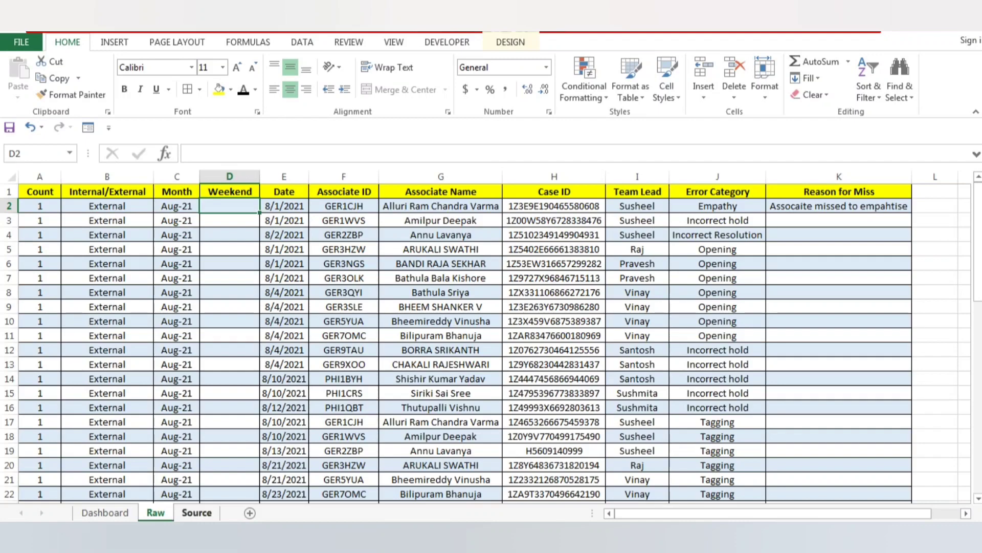
On the Source sheet, enter the headers Date in D1 and Weekends in E1.
left_click(197, 513)
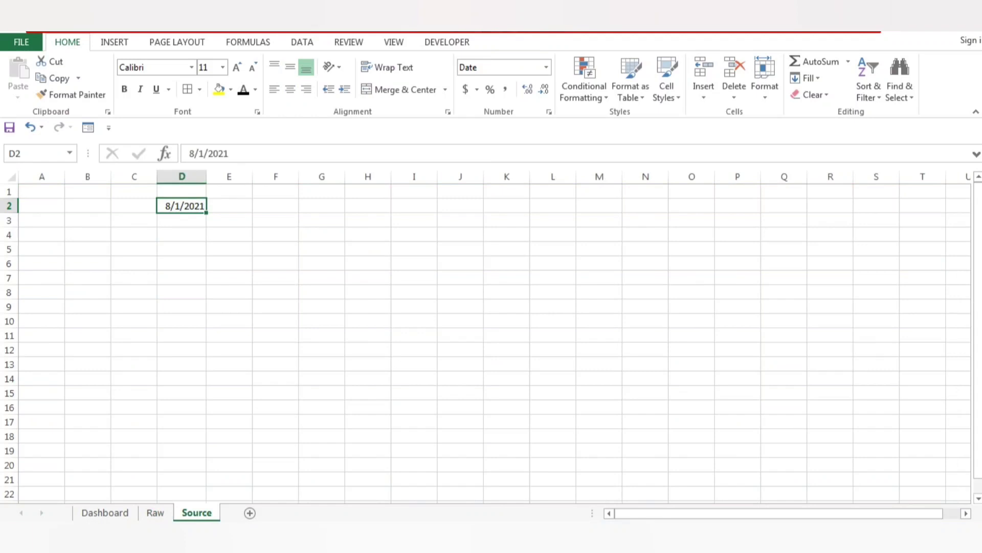
left_click(181, 191)
type("Date")
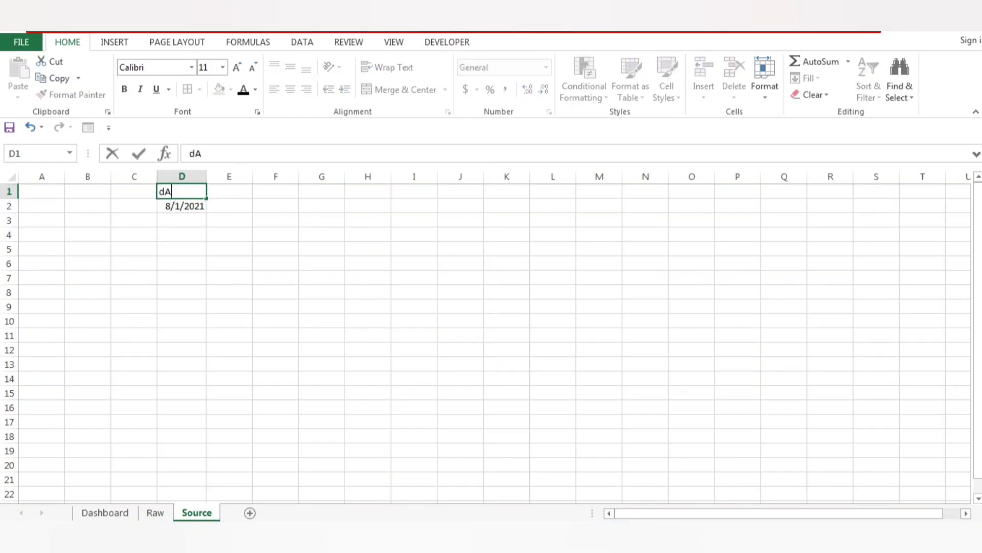
key("Tab")
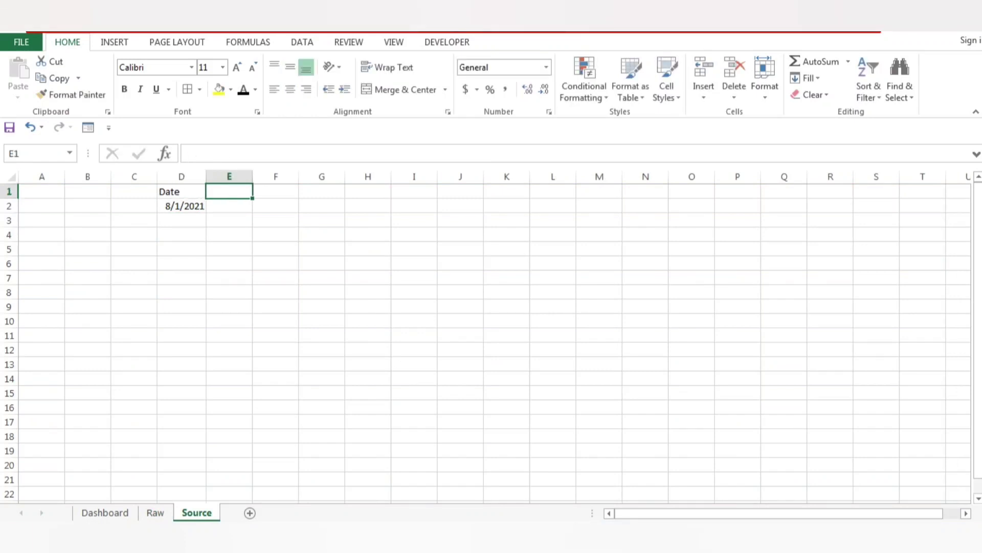
type("Weekends")
key("Tab")
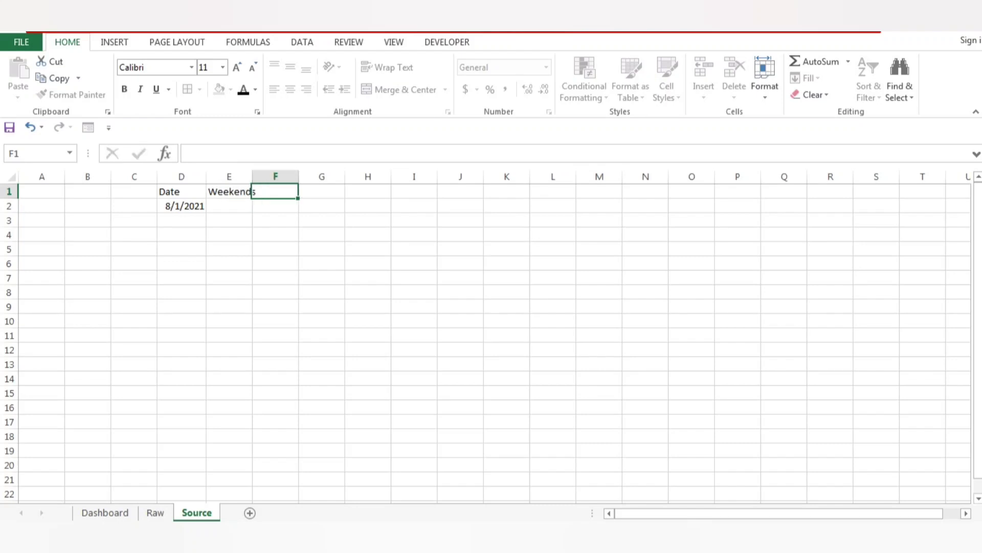
Format the headers in D1:E1 as bold with yellow fill.
key("Left")
key("Left")
key("shift+Right")
key("ctrl+b")
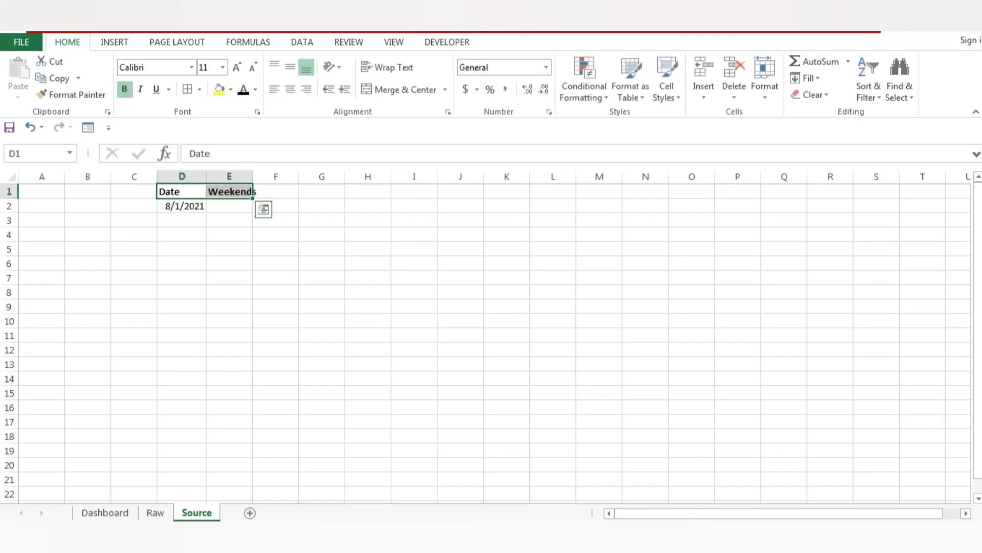
left_click(219, 90)
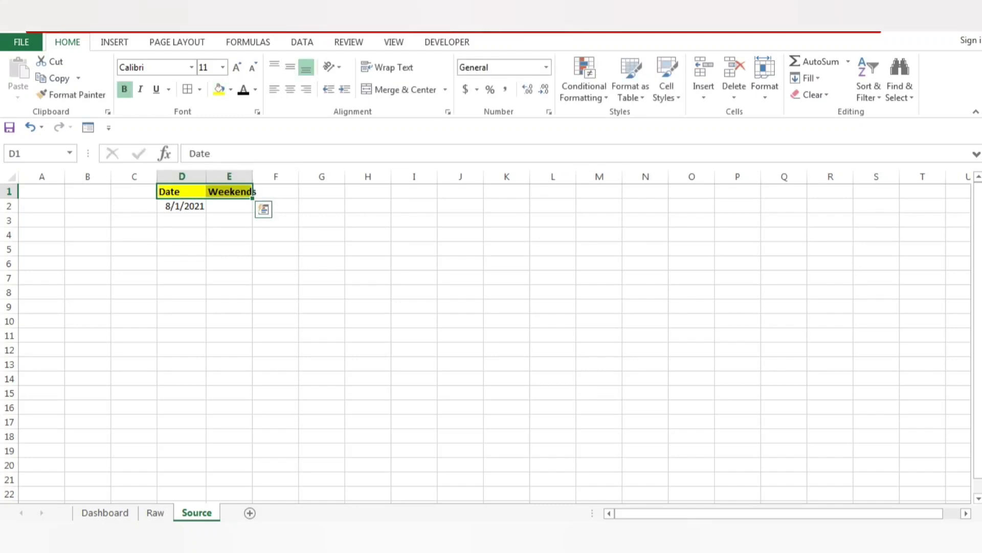
Fill the Date column with consecutive days down from 8/1/2021 in D2, continuing into October 2021.
key("Down")
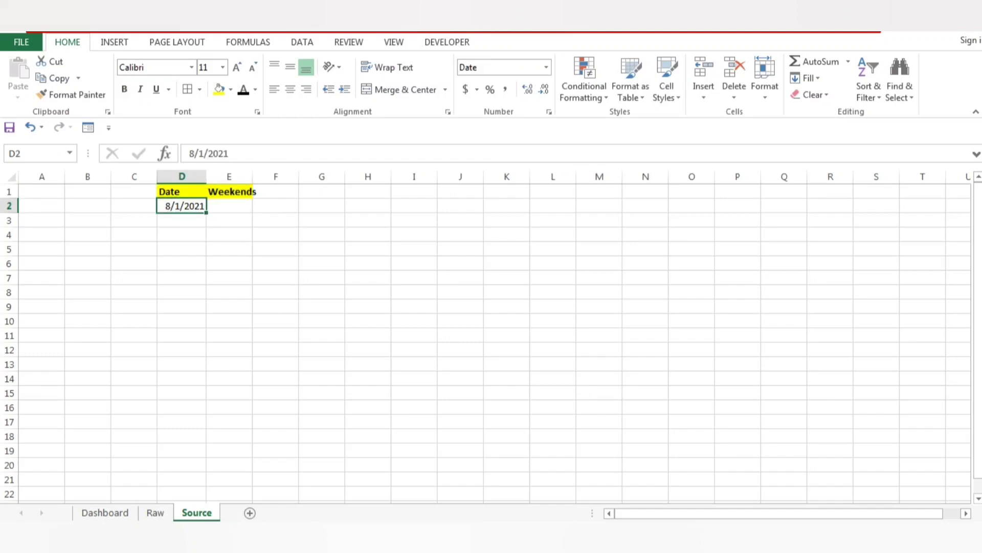
mouse_move(206, 212)
left_mouse_down()
mouse_move(207, 428)
mouse_move(207, 217)
left_mouse_up()
left_click_drag(207, 213, 208, 441)
key("ctrl+Up")
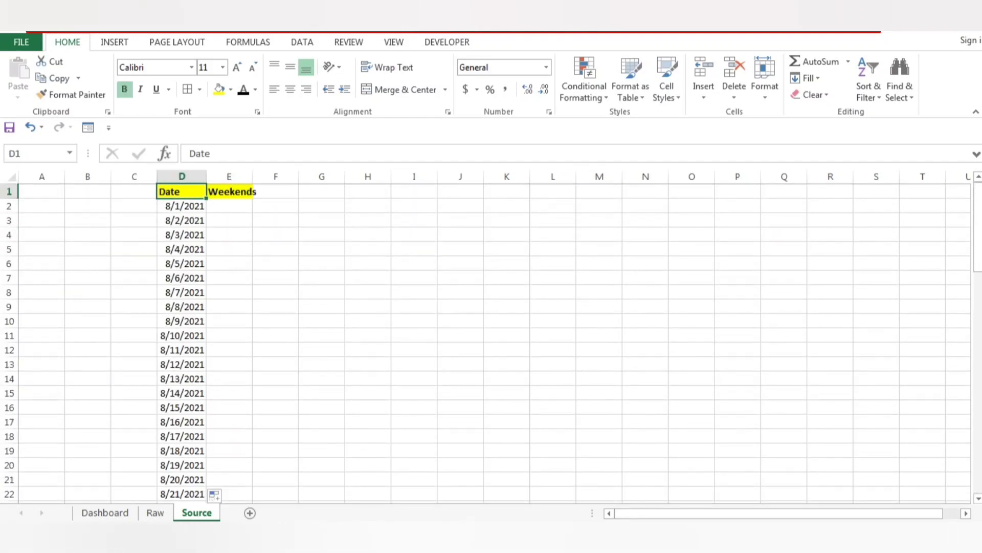
Autofit the widths of the Date and Weekends columns to their contents.
key("ctrl+shift+Right")
key("ctrl+shift+Down")
key("alt+h")
key("o")
key("i")
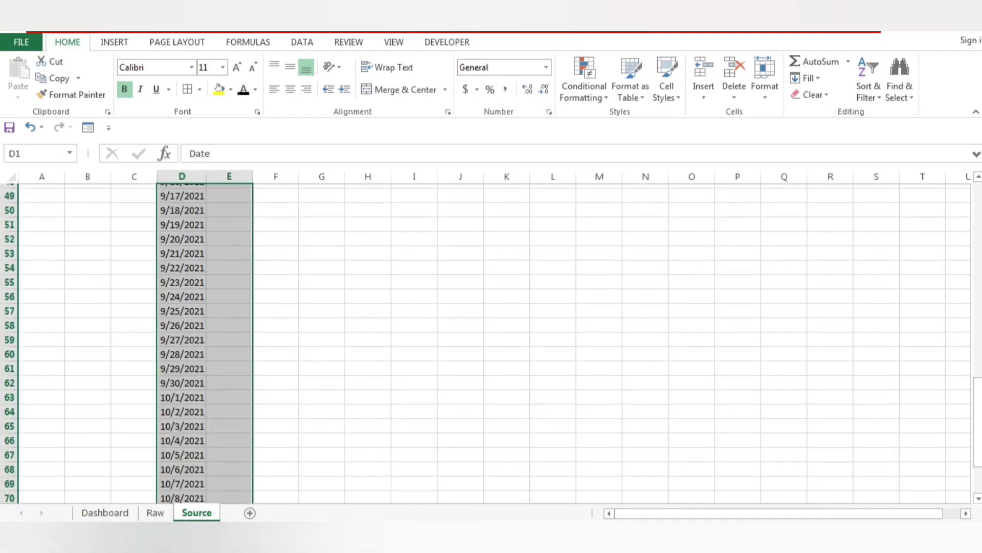
Check the August 2021 system calendar and enter the week-ending label WE 6th Aug'21 in E2.
key("Down")
key("Right")
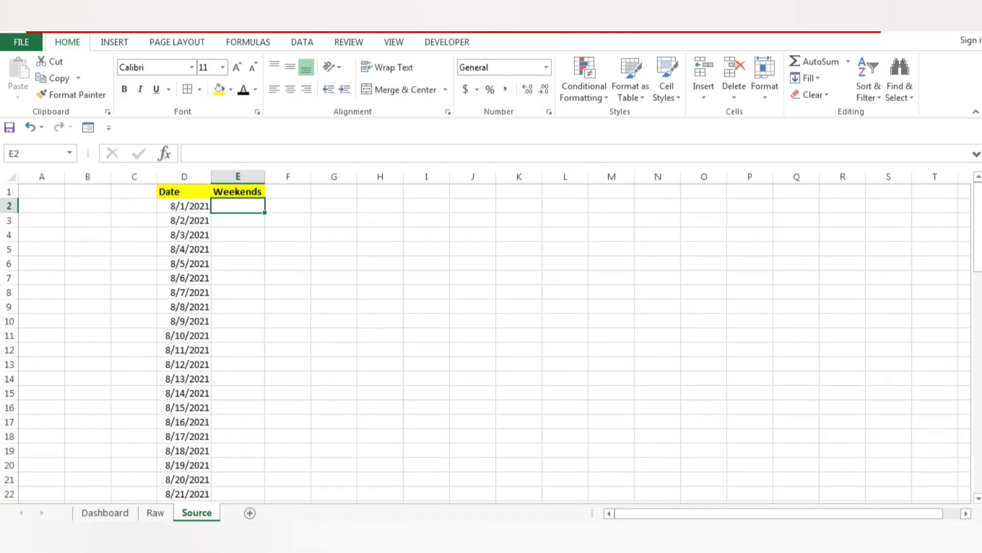
left_click(946, 543)
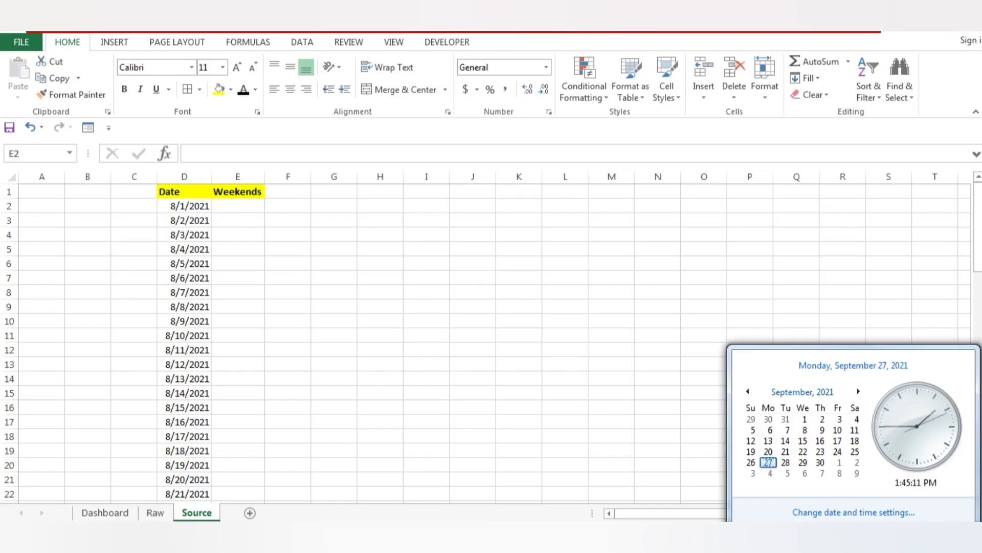
left_click(747, 391)
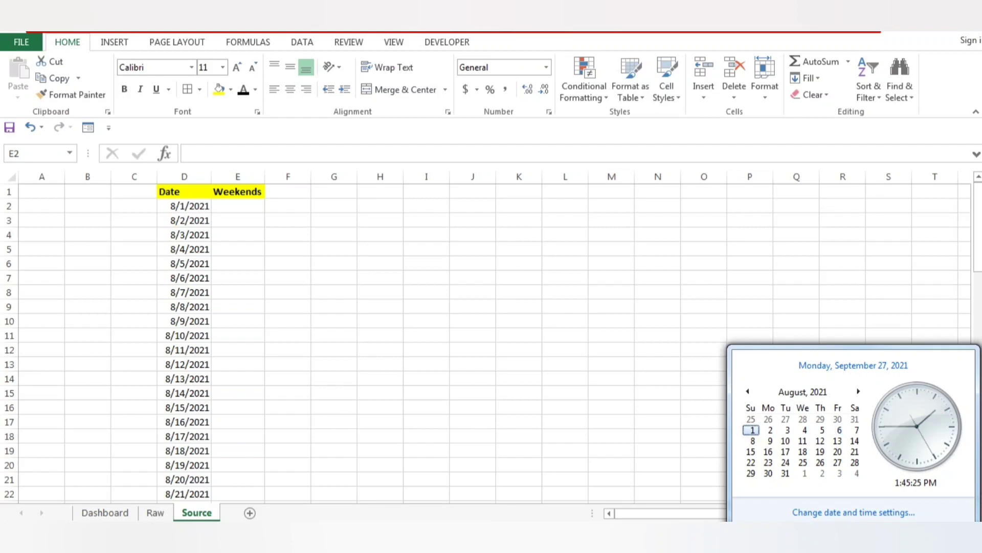
left_click(237, 206)
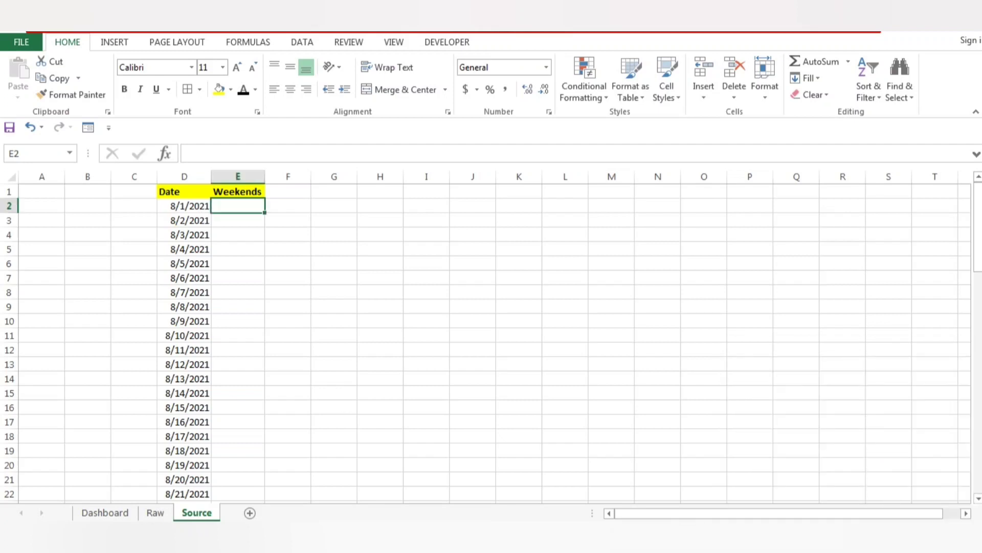
type("WE")
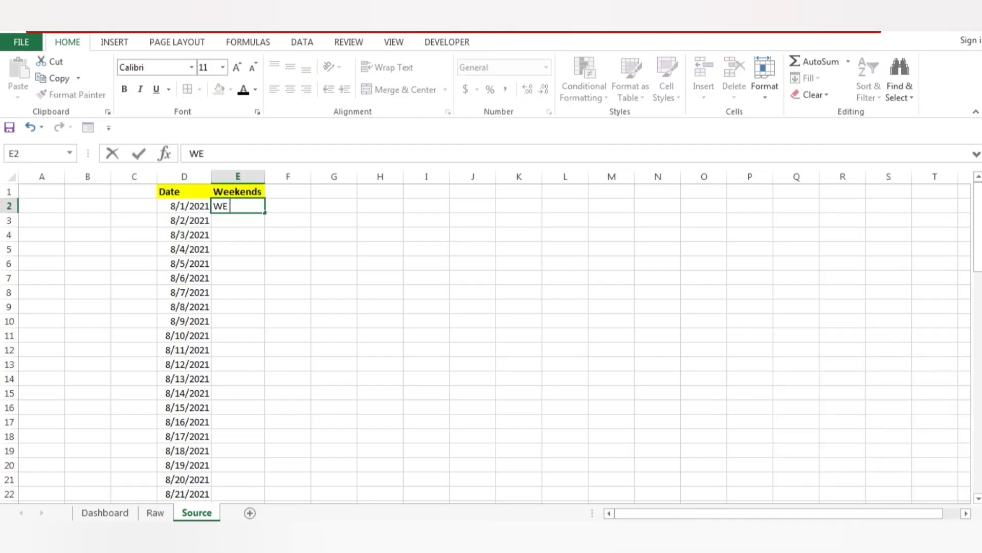
type(" 6th Aug'21")
key("ctrl+Return")
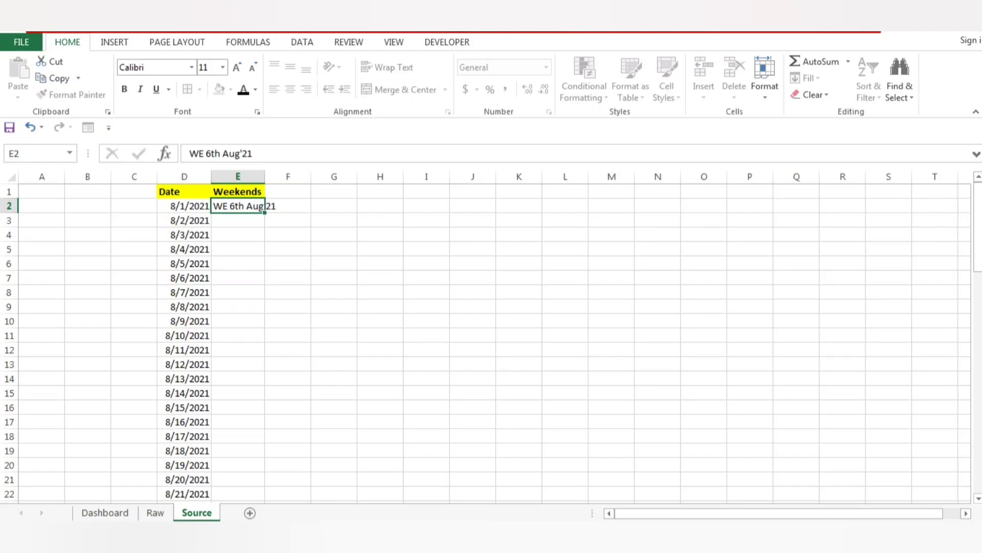
Copy the week-ending label from E2 down through E7, matching the dates up to 8/6/2021.
key("ctrl+c")
key("shift+Down")
key("shift+Down")
key("shift+Down")
key("shift+Down")
key("shift+Down")
key("shift+Down")
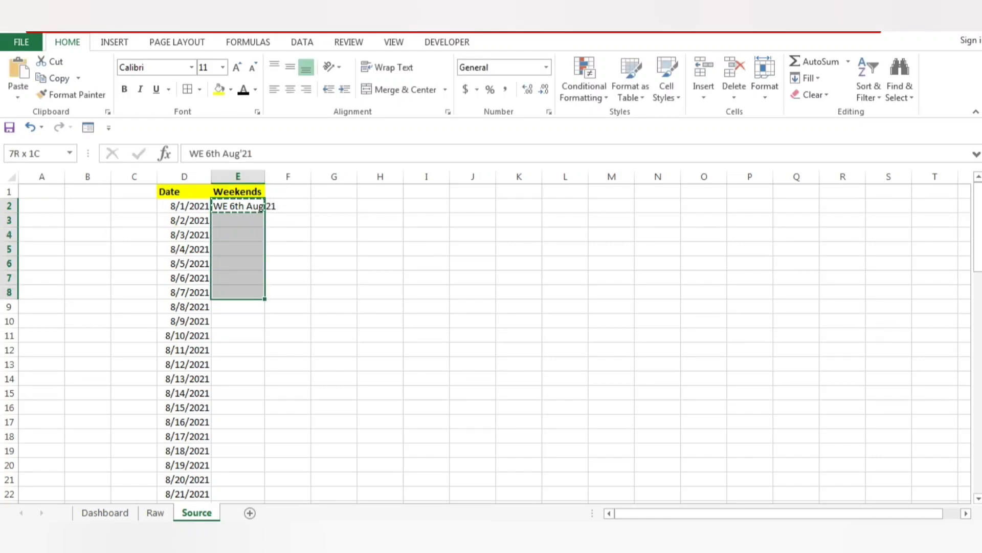
key("shift+Up")
key("ctrl+v")
key("ctrl+Down")
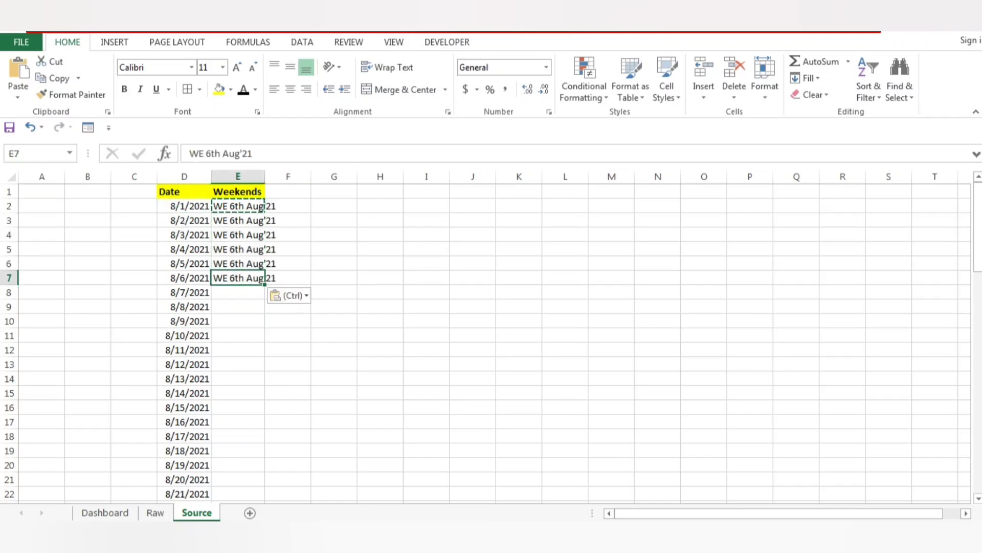
Check the August 2021 system calendar and enter the week-ending label WE 13th Aug'21 in E8.
key("Down")
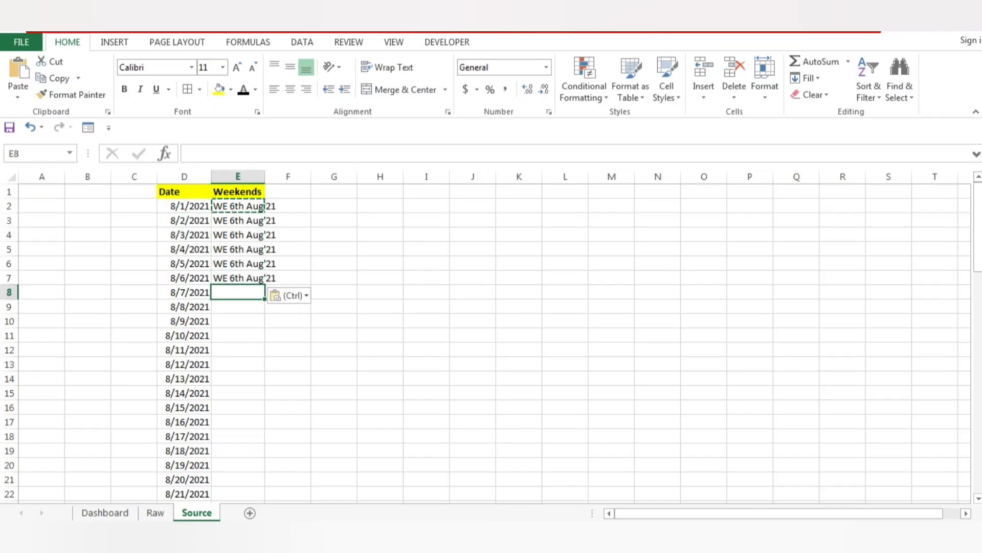
left_click(946, 538)
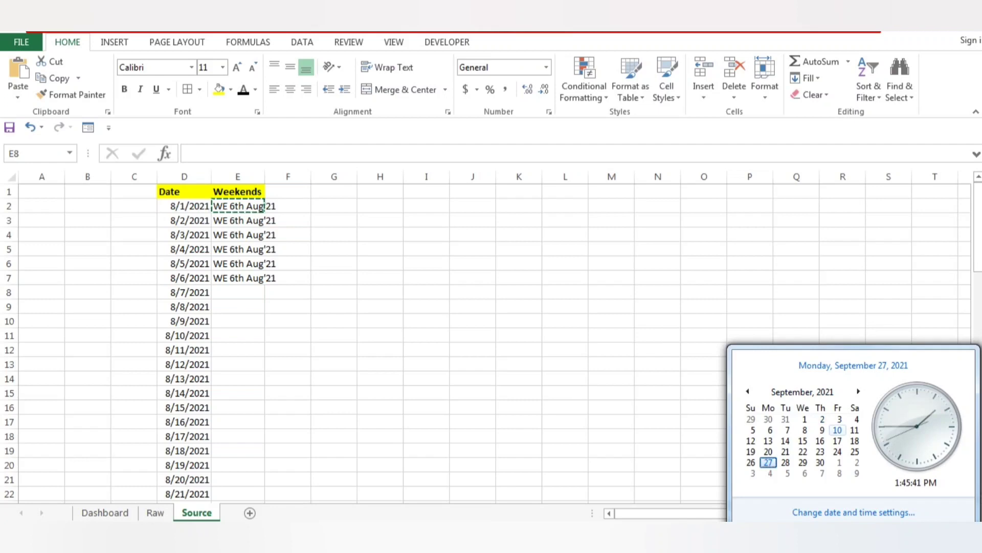
scroll(837, 438, "up", 1)
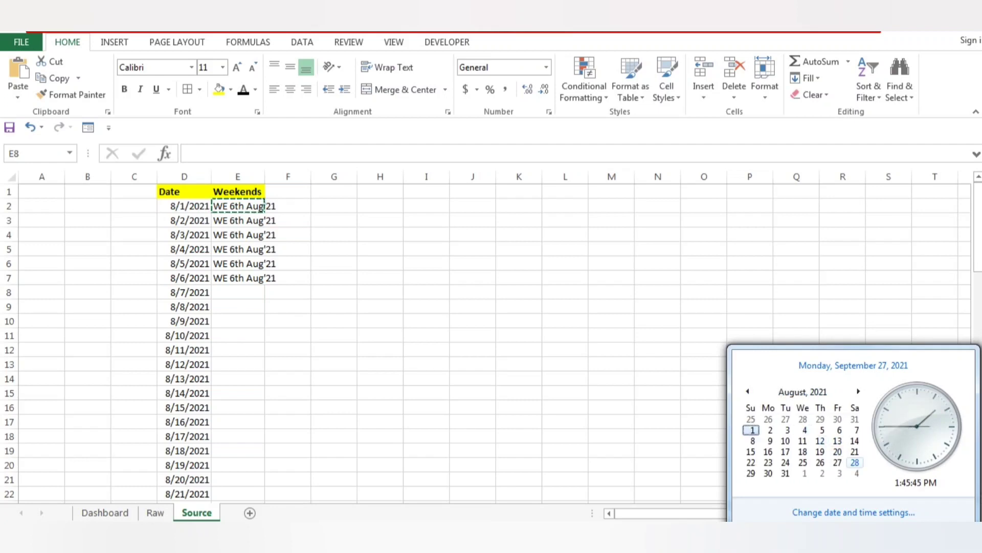
key("Escape")
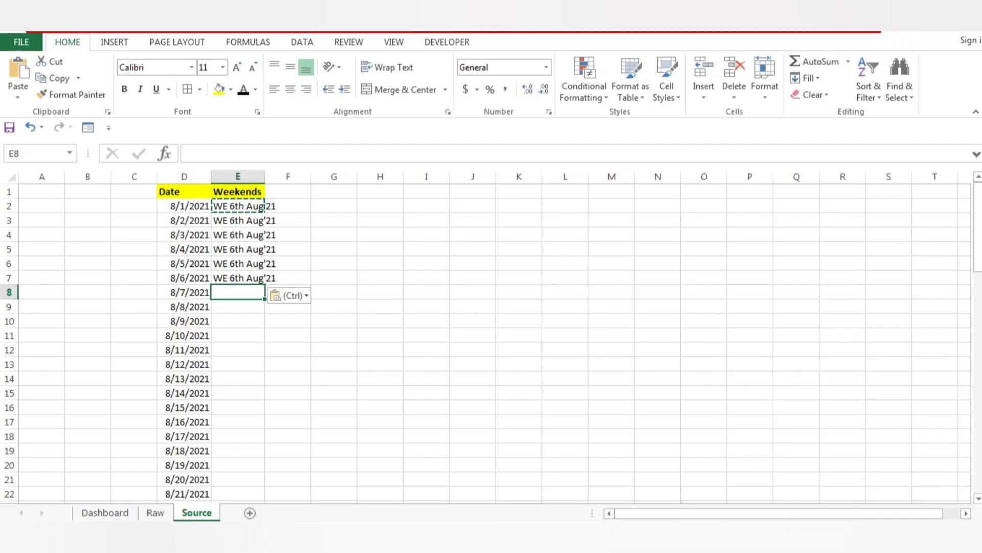
left_click(238, 278)
key("ctrl+c")
key("Down")
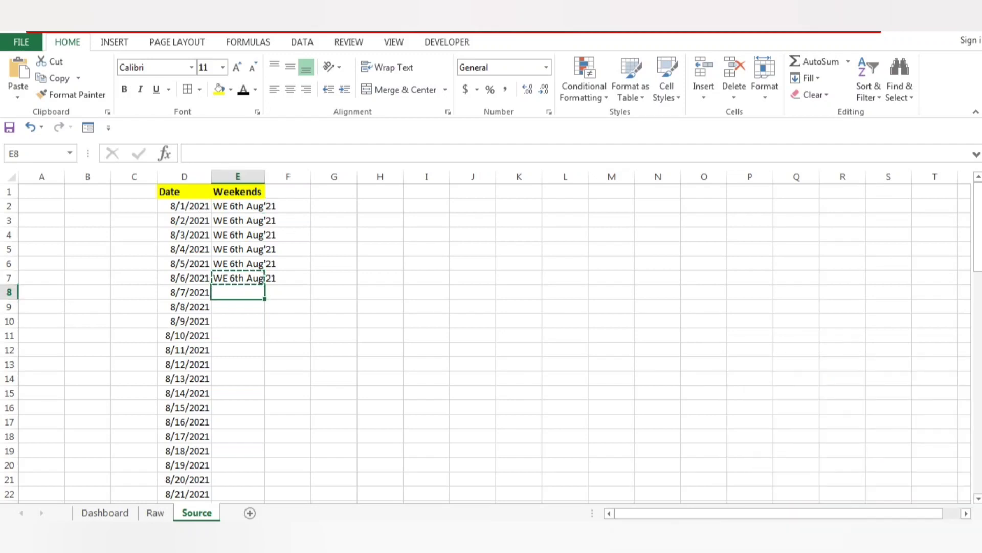
key("ctrl+v")
key("F2")
key("F1")
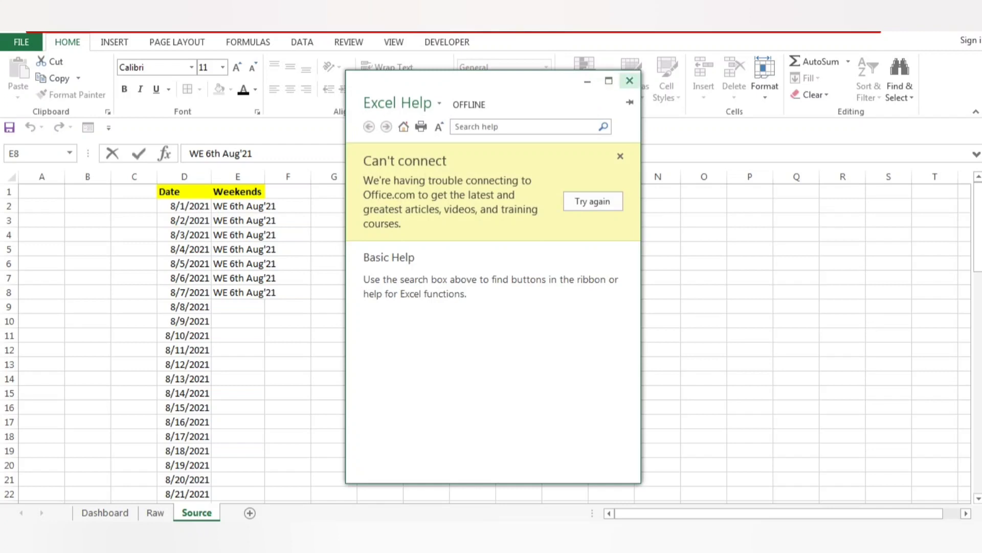
left_click(629, 80)
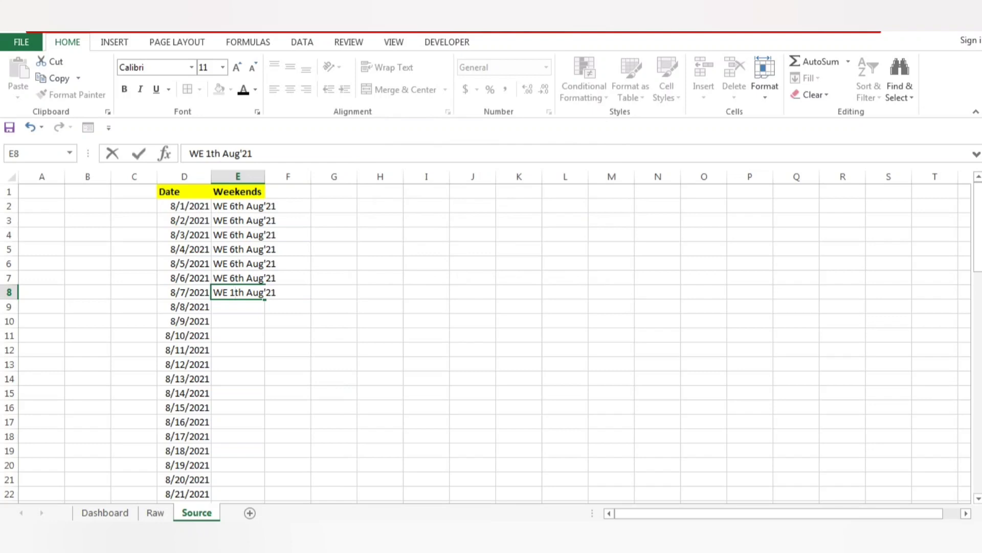
type("3")
key("ctrl+Return")
Copy the week-ending label from E8 down through E14, matching the dates up to 8/13/2021.
key("ctrl+c")
key("shift+Down")
key("shift+Down")
key("shift+Down")
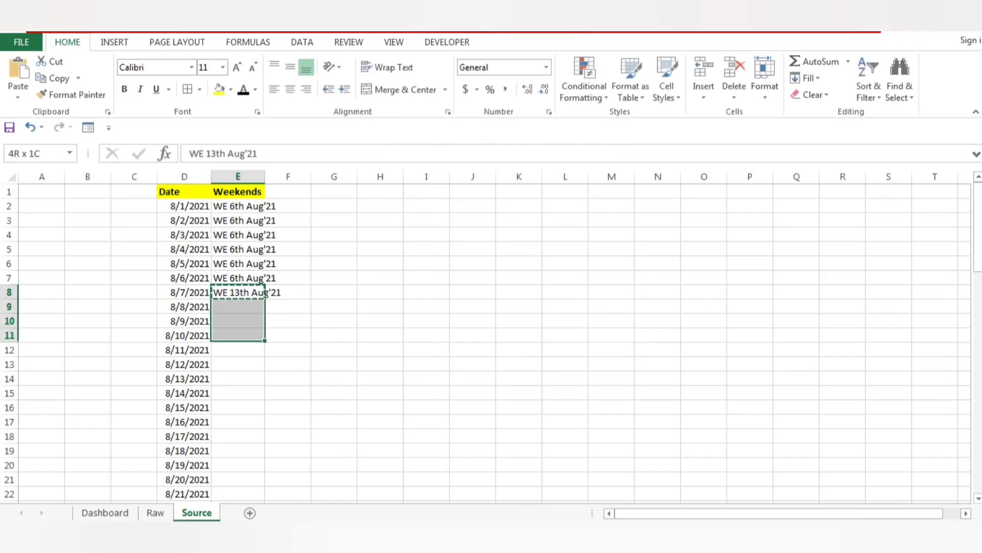
key("shift+Down")
key("shift+Down")
key("shift+Down")
key("ctrl+v")
key("Left")
key("Right")
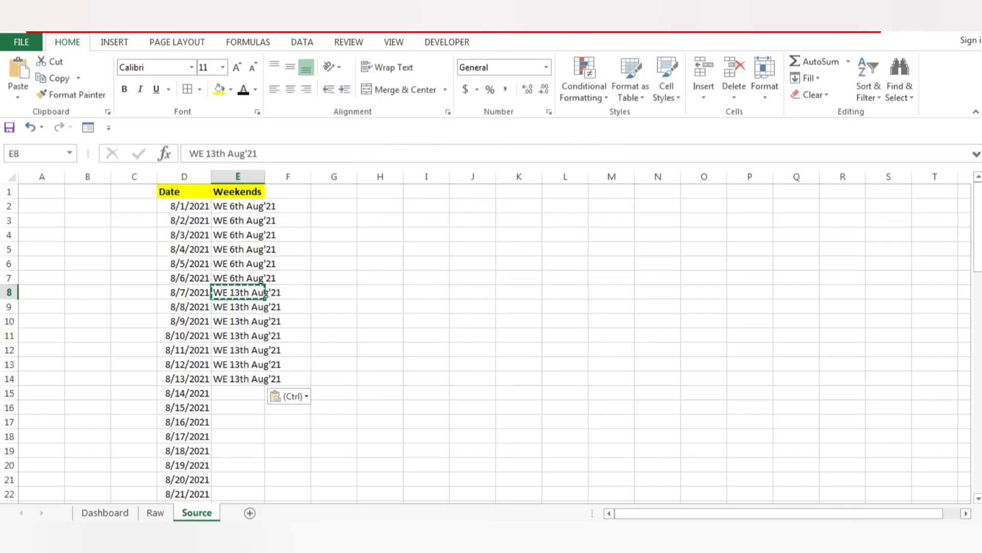
key("ctrl+Down")
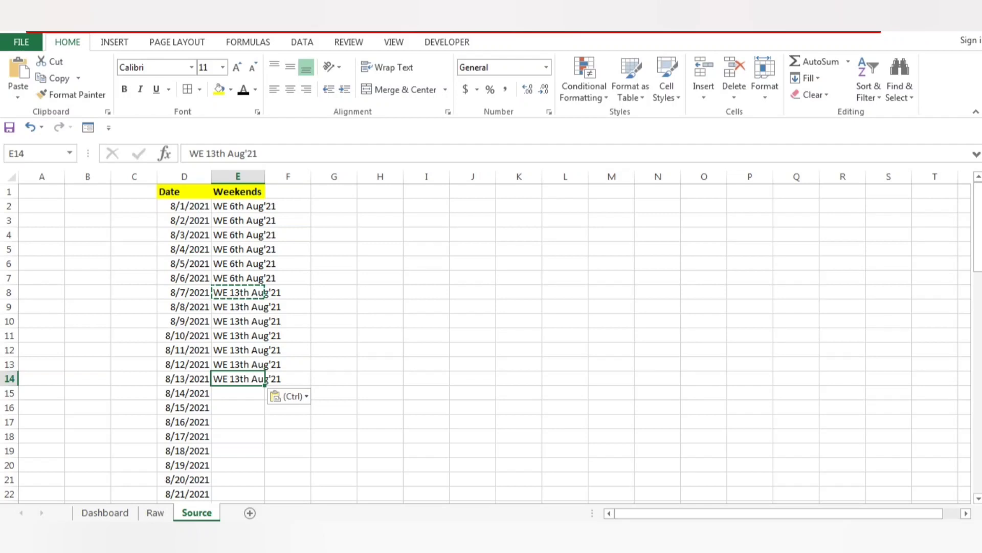
Format all dates in the Date column from D2 down with the long date type *Wednesday, March 14, 2012.
left_click(944, 541)
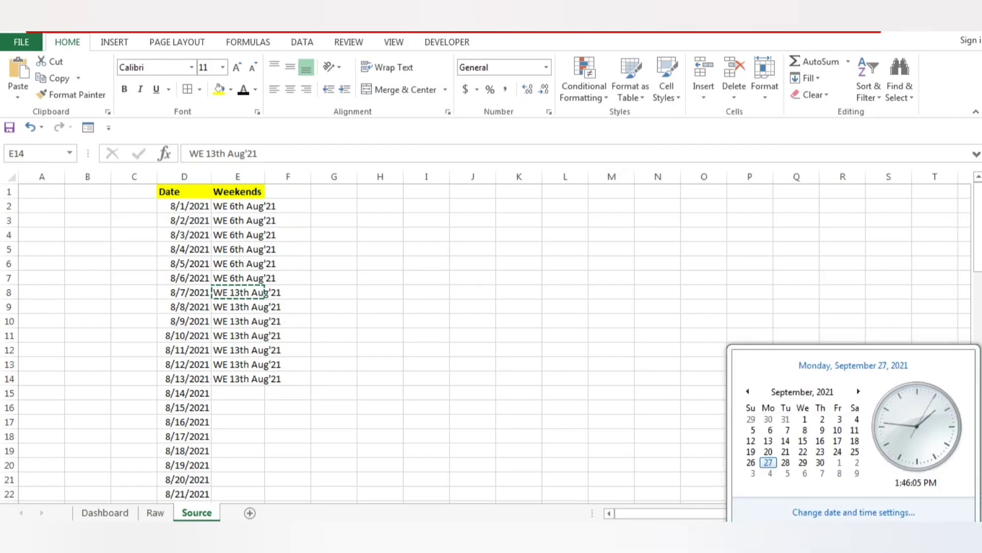
key("Escape")
left_click(185, 206)
key("ctrl+shift+Down")
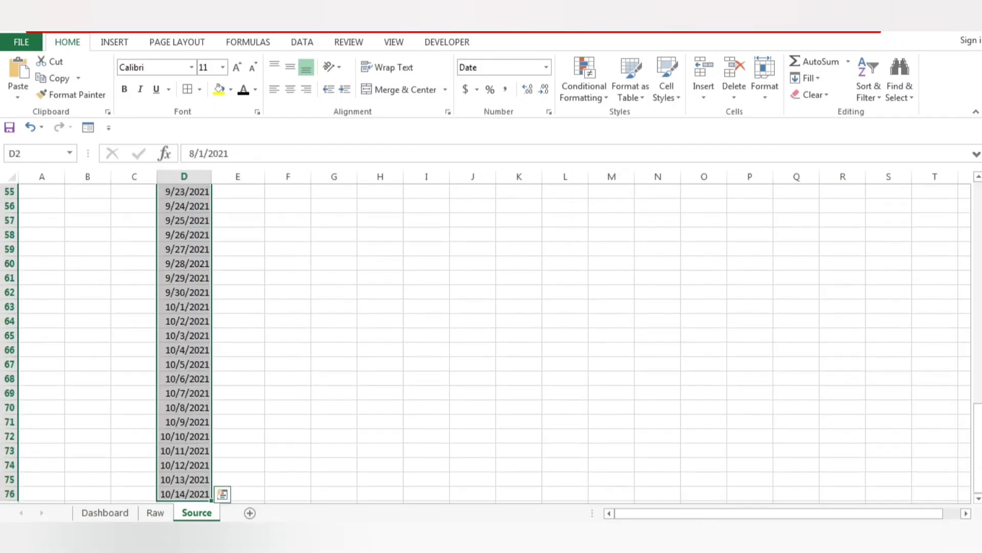
right_click(180, 202)
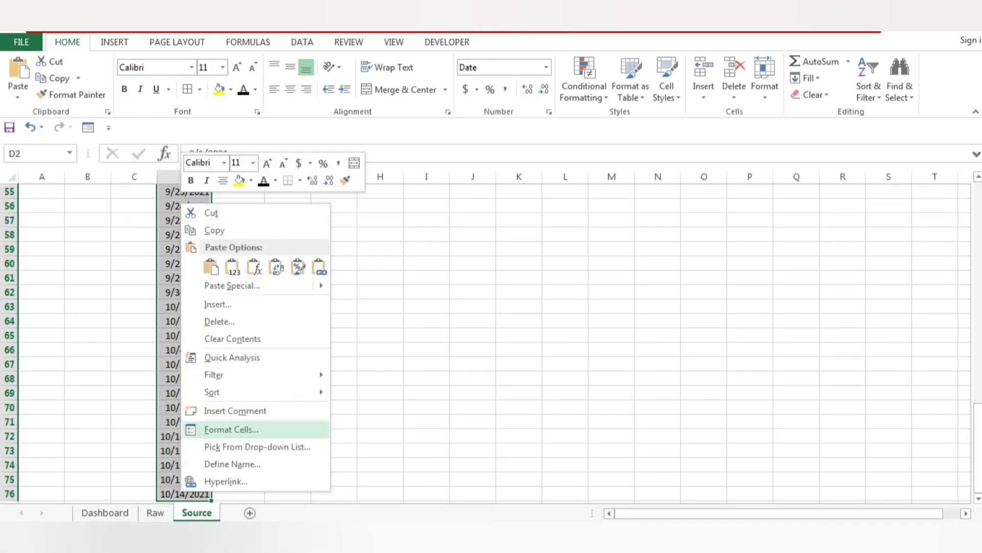
key("Escape")
scroll(491, 337, "up", 18)
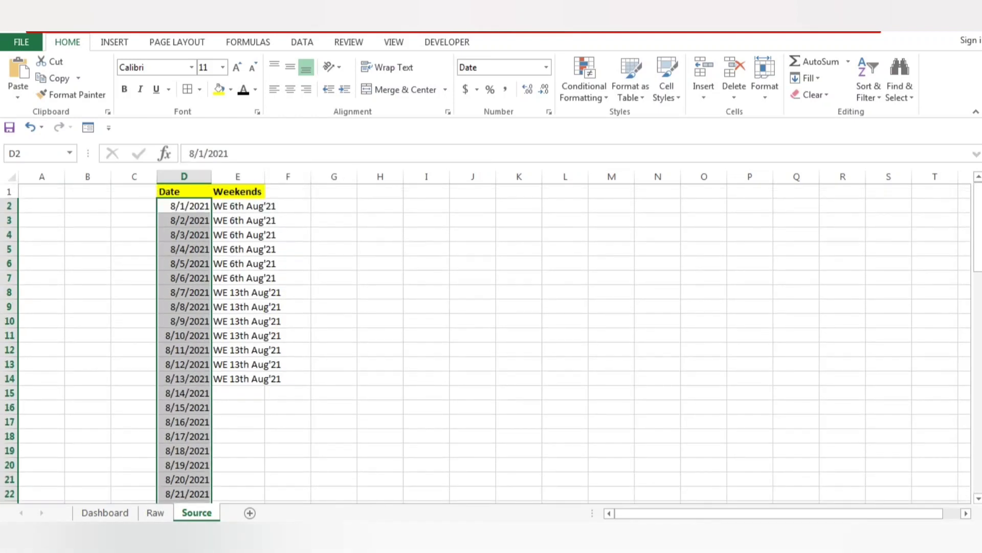
key("ctrl+1")
left_click(243, 322)
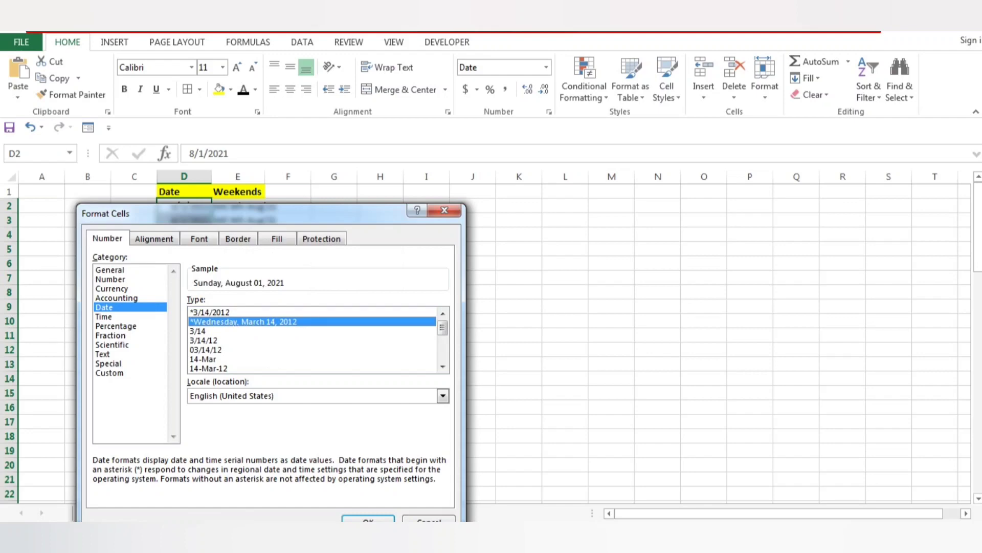
key("Return")
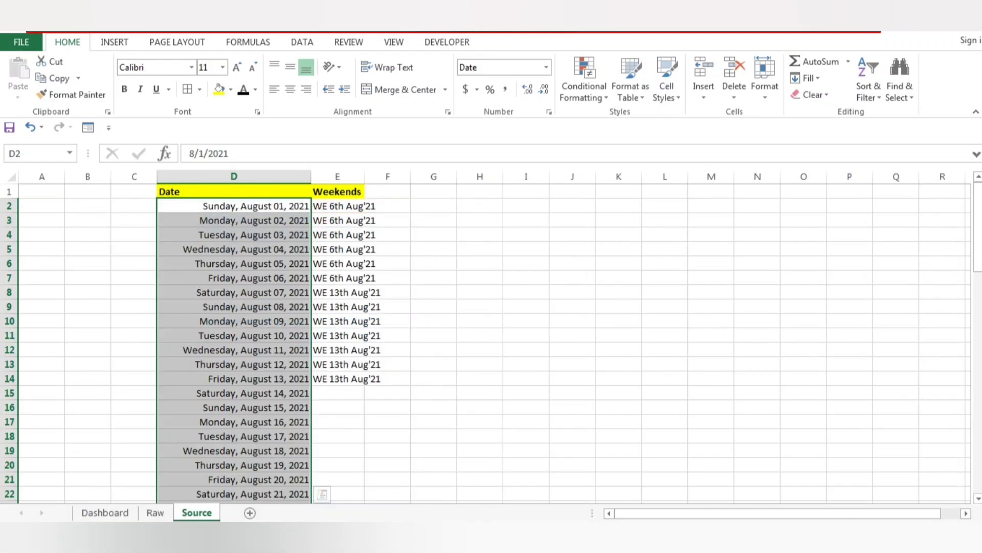
Copy the week-ending label from E14 into E15, the row for Saturday, August 14, 2021.
key("Right")
key("Right")
key("Left")
key("ctrl+Down")
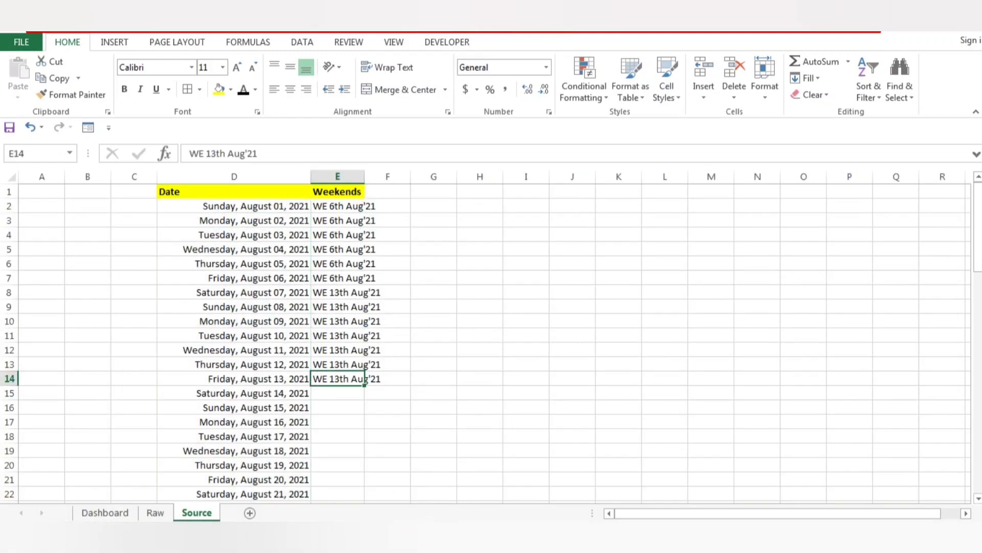
key("Down")
key("Down")
key("Down")
key("Down")
key("Down")
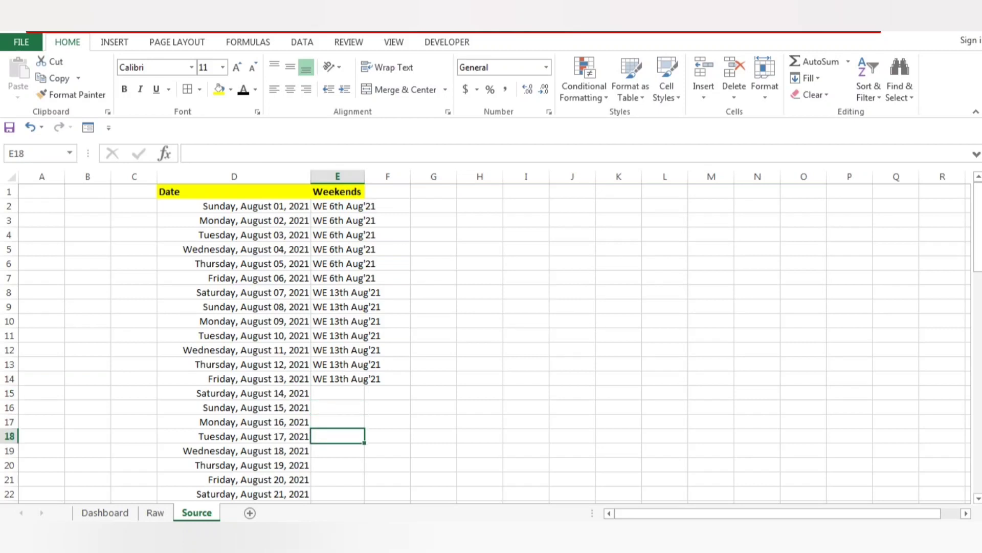
key("Down")
key("Down")
key("ctrl+Up")
key("ctrl+c")
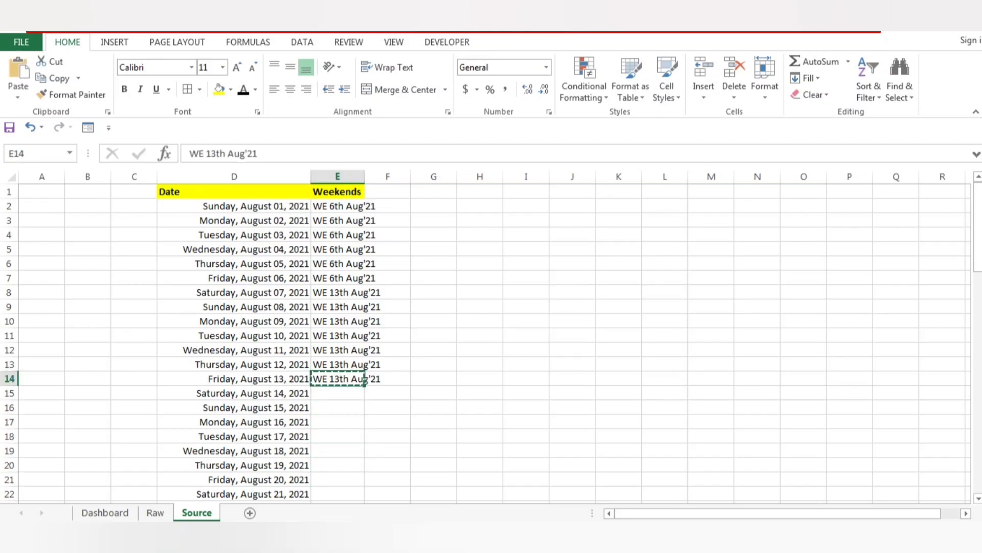
key("Down")
key("ctrl+v")
key("Escape")
Change the label in E15 to WE20th Aug'21.
double_click(376, 393)
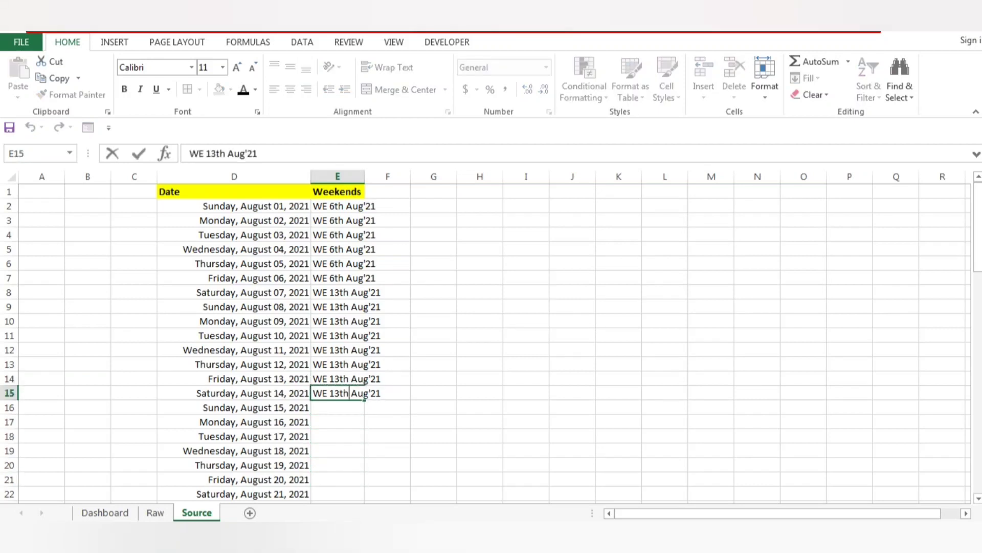
key("BackSpace")
key("BackSpace")
key("BackSpace")
type("209")
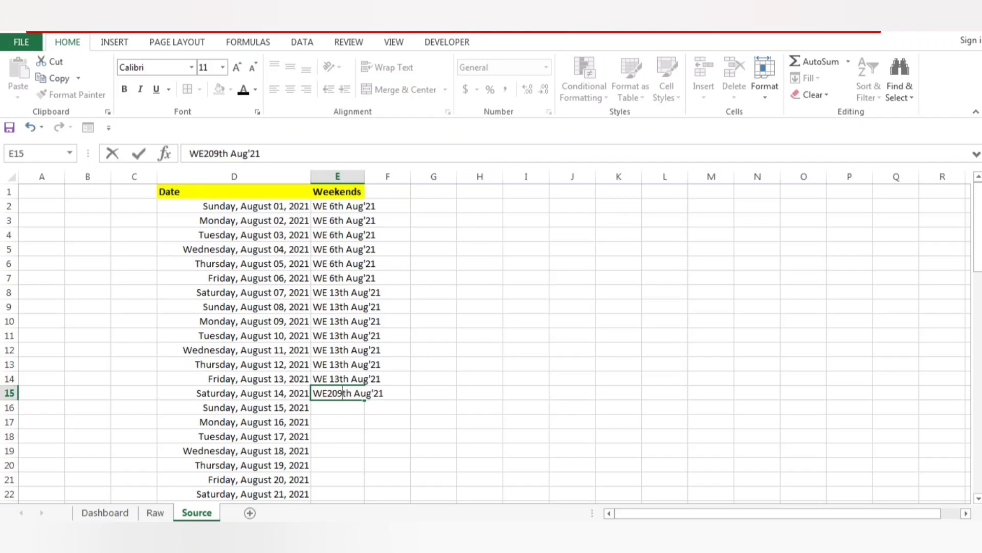
key("ctrl+Return")
Copy the week-ending label from E15 down through E21, the row for Friday, August 20, 2021.
key("ctrl+c")
key("shift+Down")
key("shift+Down")
key("shift+Down")
key("shift+Down")
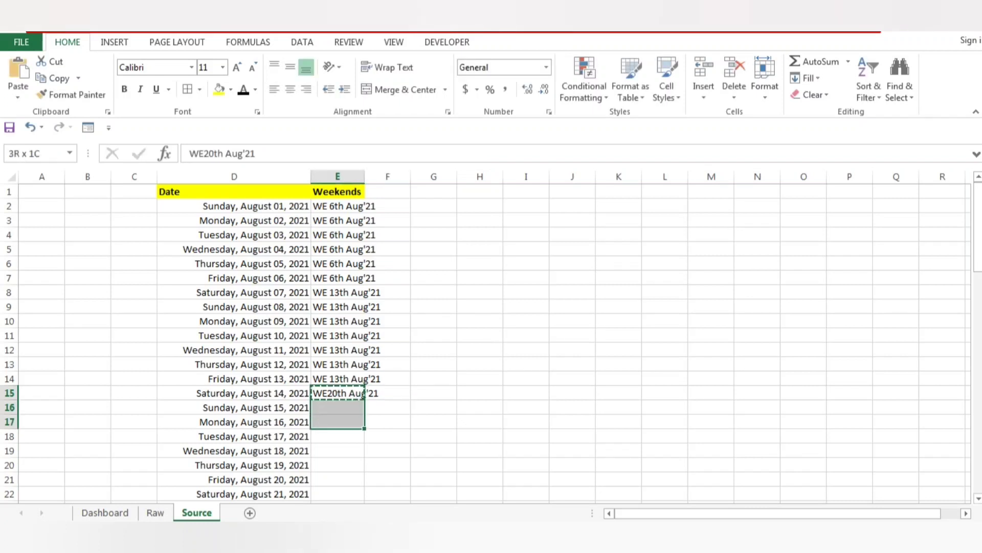
key("shift+Down")
key("shift+Down")
key("ctrl+v")
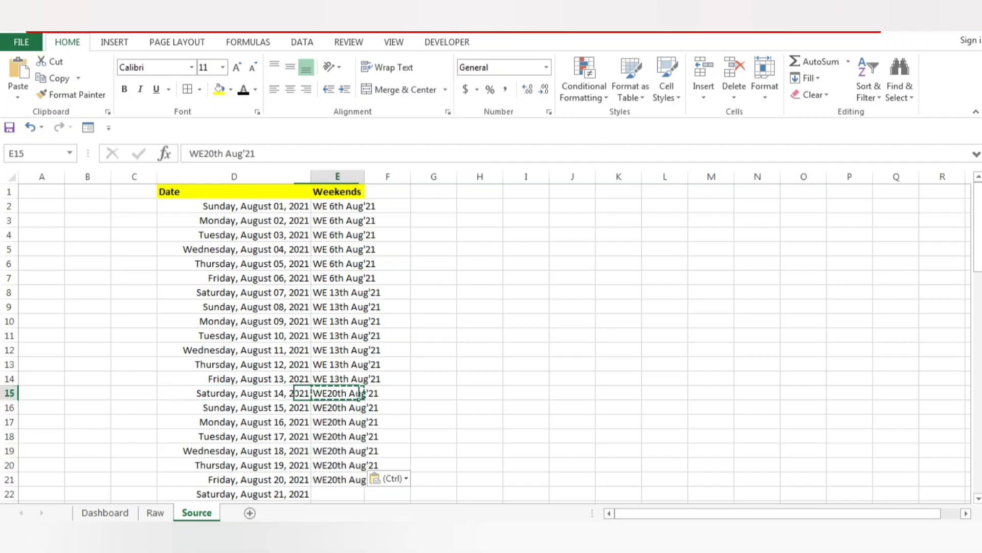
Copy the week-ending label from E21 into E22, the row for Saturday, August 21, 2021.
key("ctrl+Down")
key("ctrl+c")
key("Down")
key("Down")
key("Down")
key("Down")
key("Down")
key("Down")
key("Down")
key("Down")
key("Down")
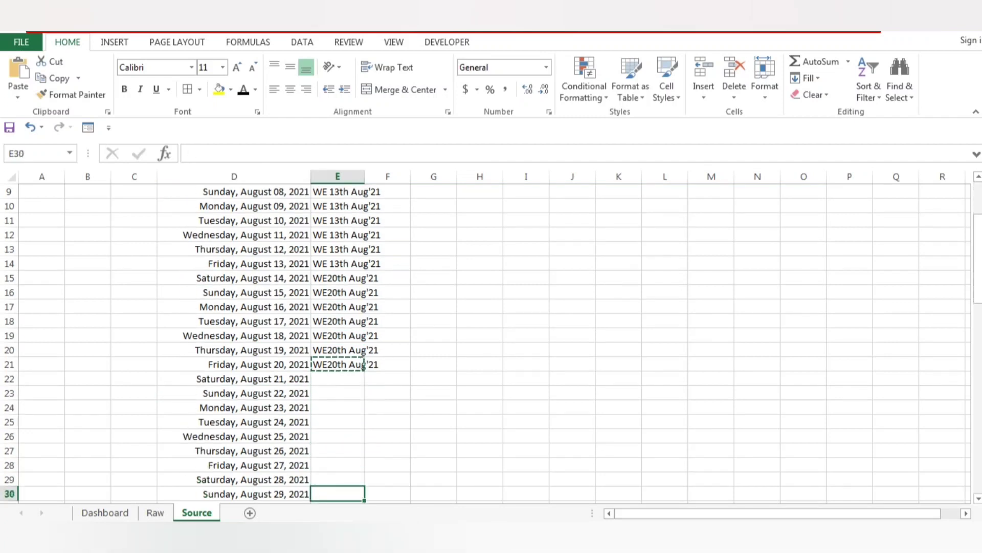
key("Up")
key("Up")
key("Up")
key("Down")
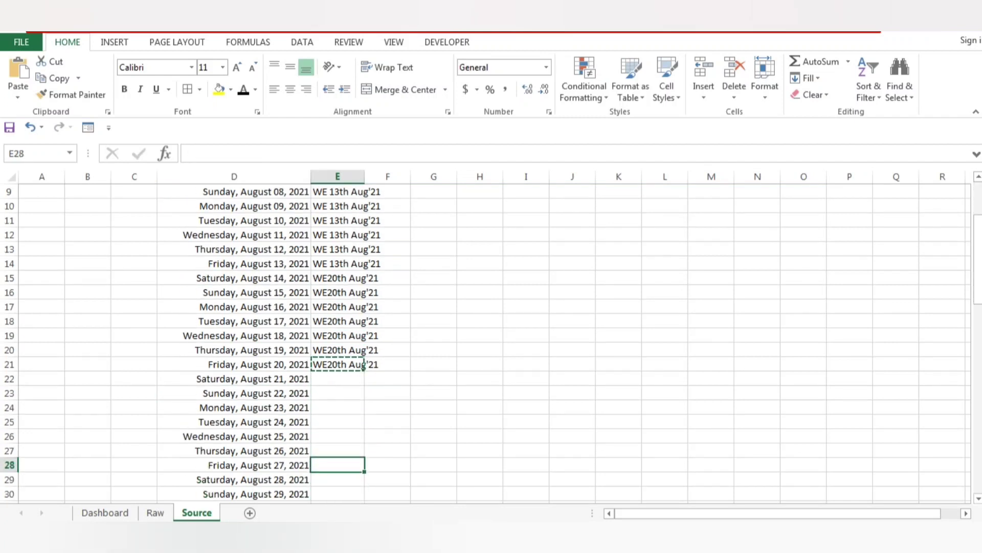
key("ctrl+Up")
key("Down")
key("ctrl+v")
Change the label in E22 to WE 27th Aug'21, including the space after WE.
key("F2")
key("Left")
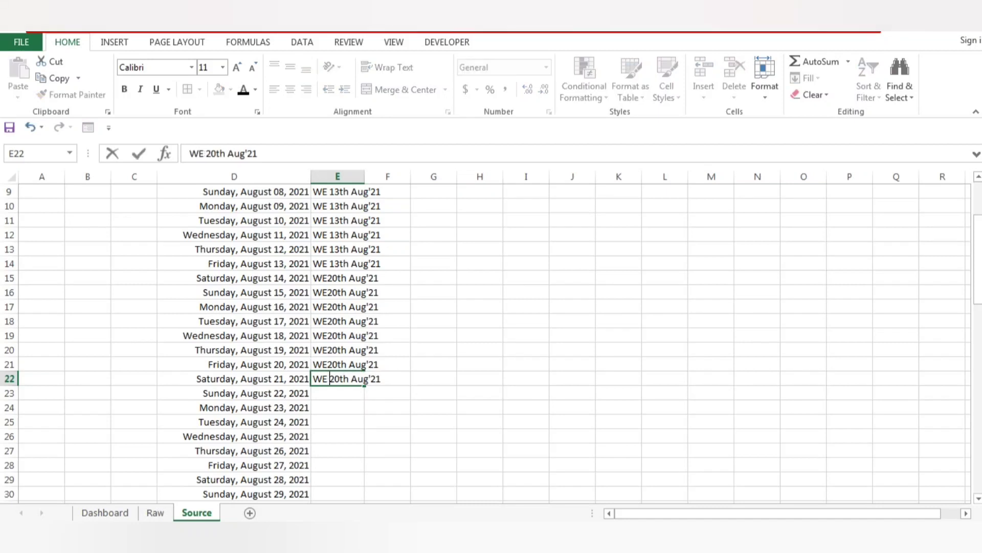
key("Right")
key("Delete")
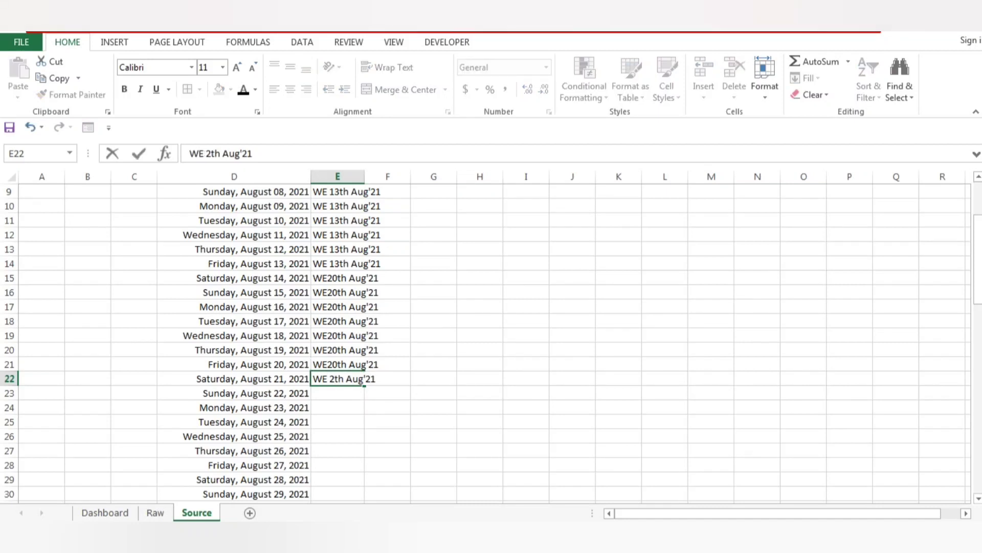
type("7")
key("Tab")
Correct the label in E21 to WE 20th Aug'21 and copy it up over the labels through E15.
left_click(375, 365)
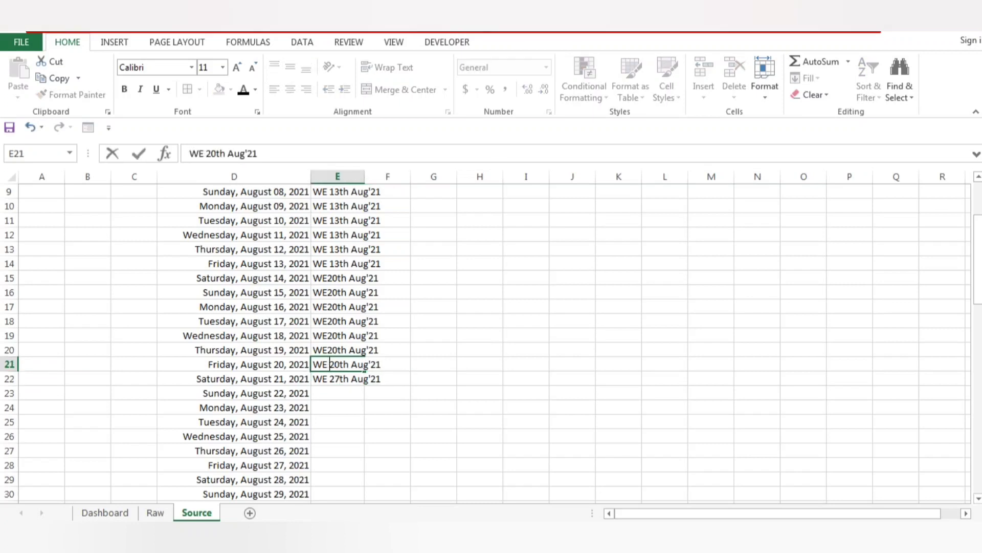
key("Return")
left_click(353, 364)
key("ctrl+c")
left_click_drag(353, 365, 363, 335)
key("shift+Up")
key("shift+Up")
key("shift+Up")
key("shift+Up")
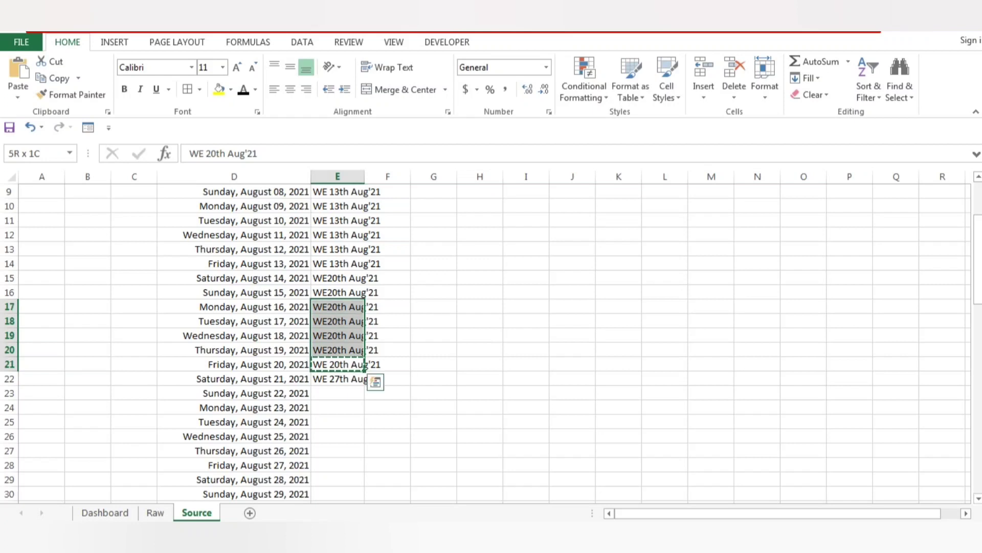
key("ctrl+v")
key("Left")
key("Right")
Copy the week-ending label from E22 down through E28, the row for Friday, August 27, 2021.
key("Down")
key("ctrl+c")
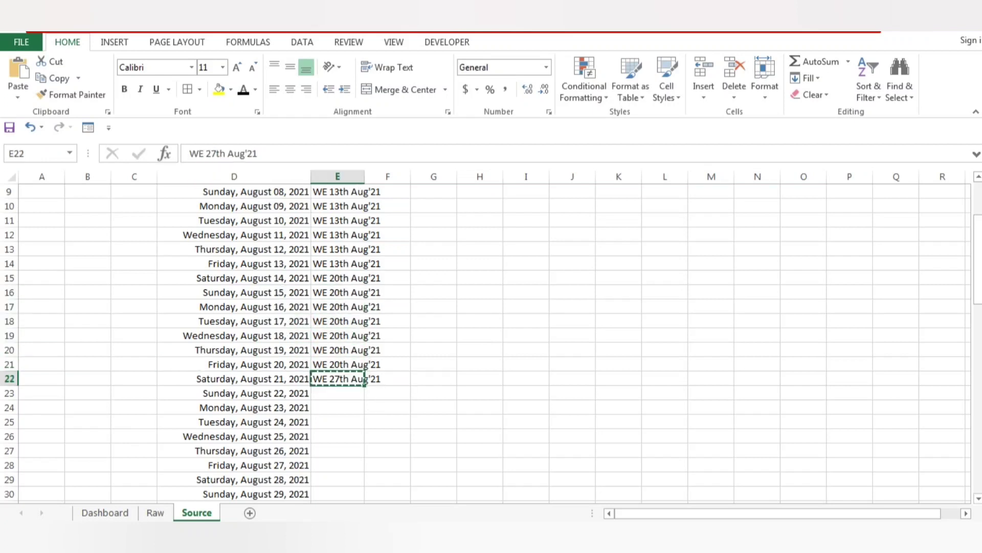
key("shift+Down")
key("shift+Down")
key("shift+Down")
key("shift+Down")
key("shift+Down")
key("shift+Down")
key("ctrl+v")
key("Left")
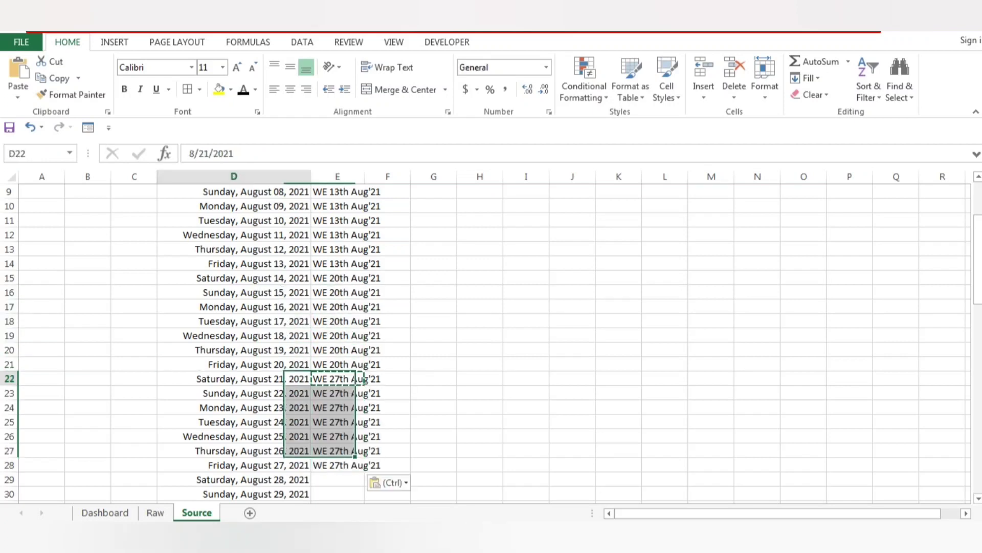
key("Right")
key("ctrl+Down")
Examine the dates after August 27, 2021 to locate the Friday that closes the following week.
key("Down")
key("Down")
key("Down")
key("Down")
key("Down")
key("Down")
key("Down")
key("Down")
key("Down")
key("Down")
key("Down")
key("Down")
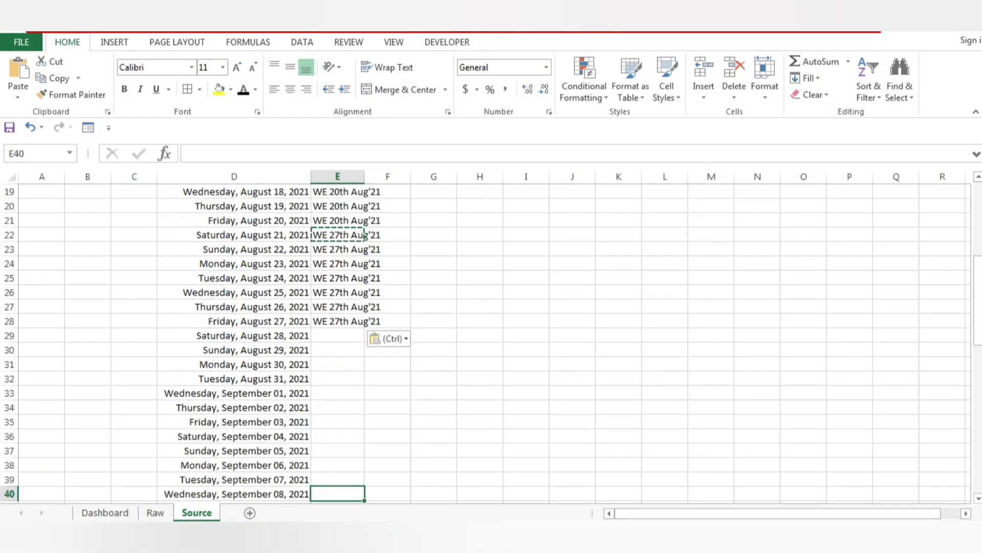
key("ctrl+Up")
key("Down")
key("Down")
key("Down")
key("Down")
key("Down")
key("Down")
key("Down")
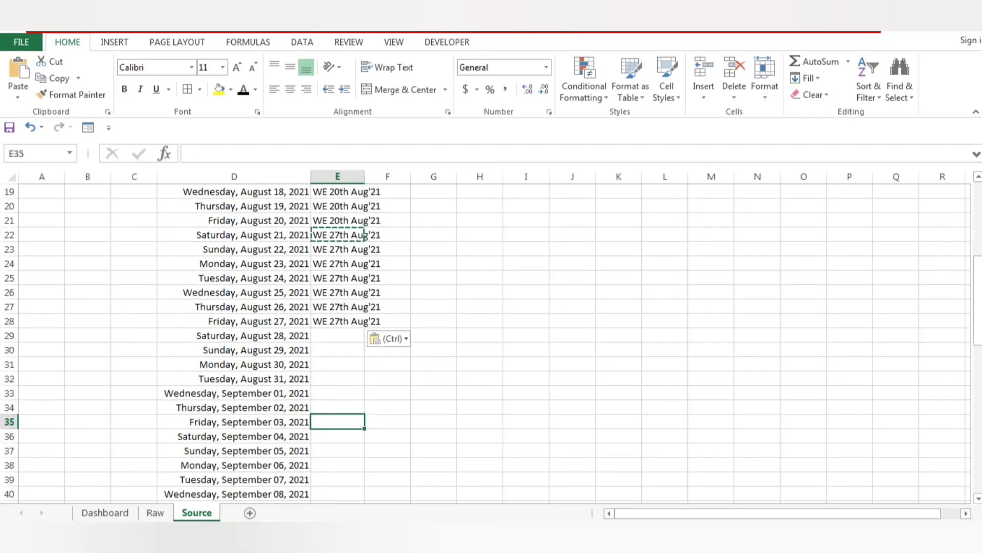
key("ctrl+Up")
key("Down")
key("Left")
key("Down")
key("Down")
key("Down")
key("Down")
key("Down")
key("Down")
key("Down")
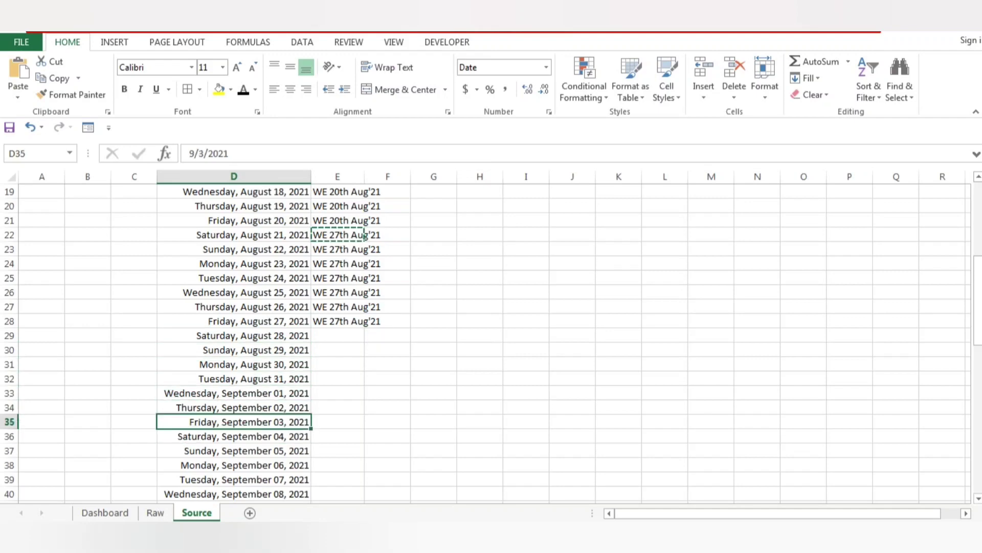
Copy the week-ending label from E28 into E35, the row for Friday, September 03, 2021.
key("ctrl+Right")
key("ctrl+Left")
key("Right")
key("ctrl+Up")
key("ctrl+c")
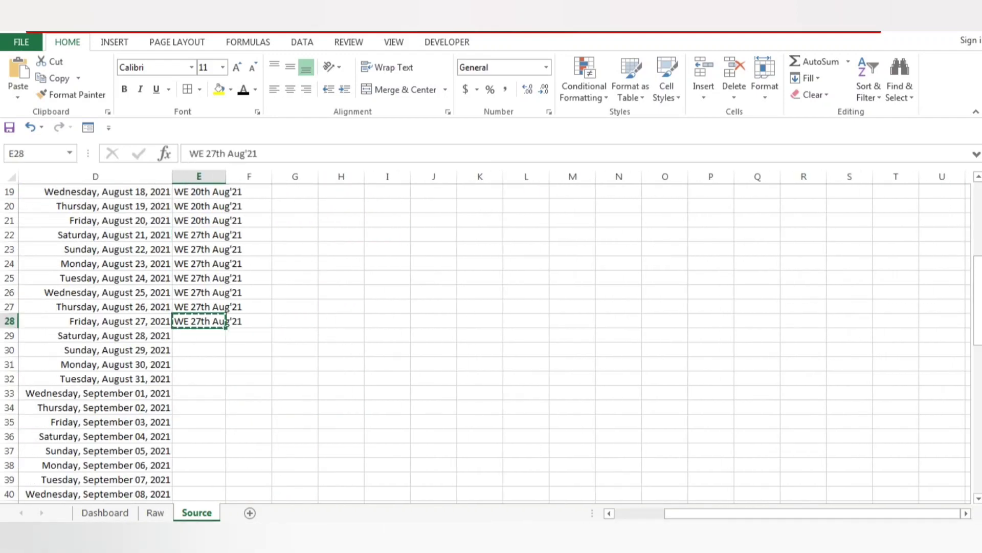
key("Down")
key("Down")
key("Down")
key("Down")
key("Down")
key("Down")
key("Down")
key("ctrl+v")
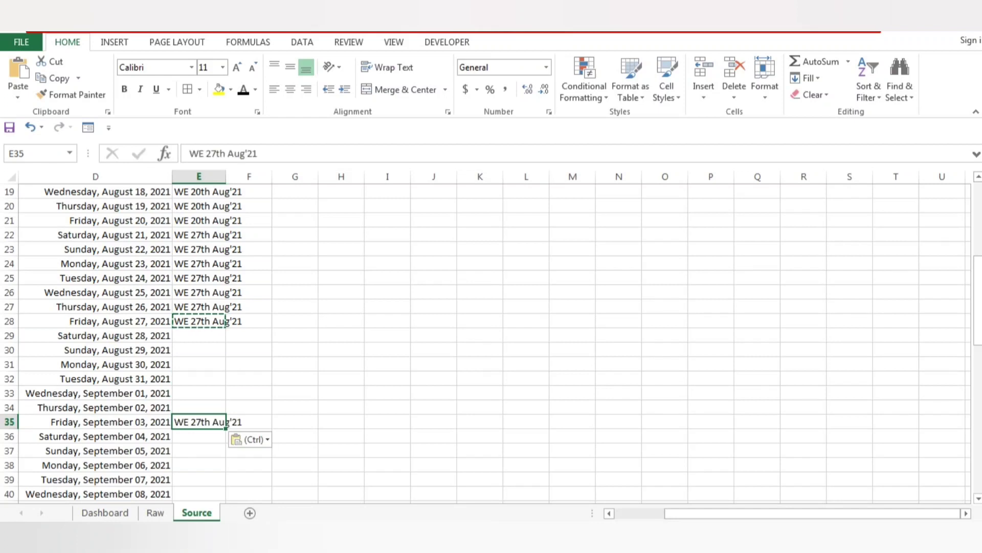
Change the label in E35 to WE 3rd sept'21.
key("F2")
key("ctrl+shift+Left")
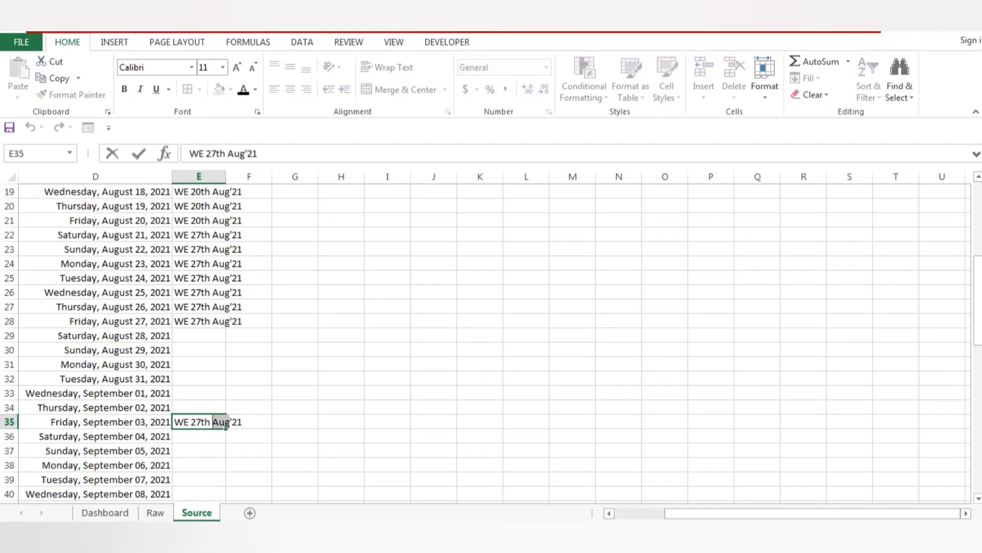
type("ept")
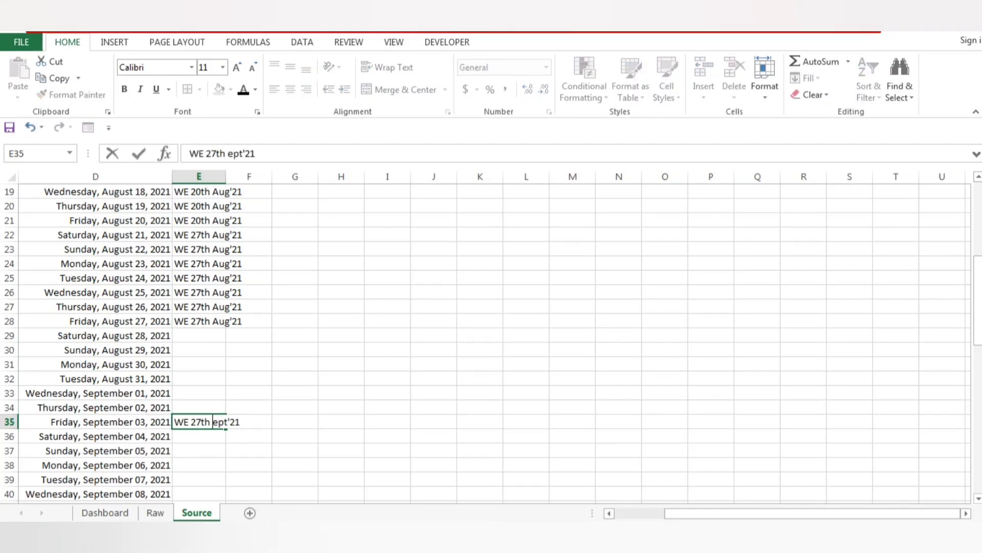
type("s")
key("ctrl+shift+Left")
type("3r")
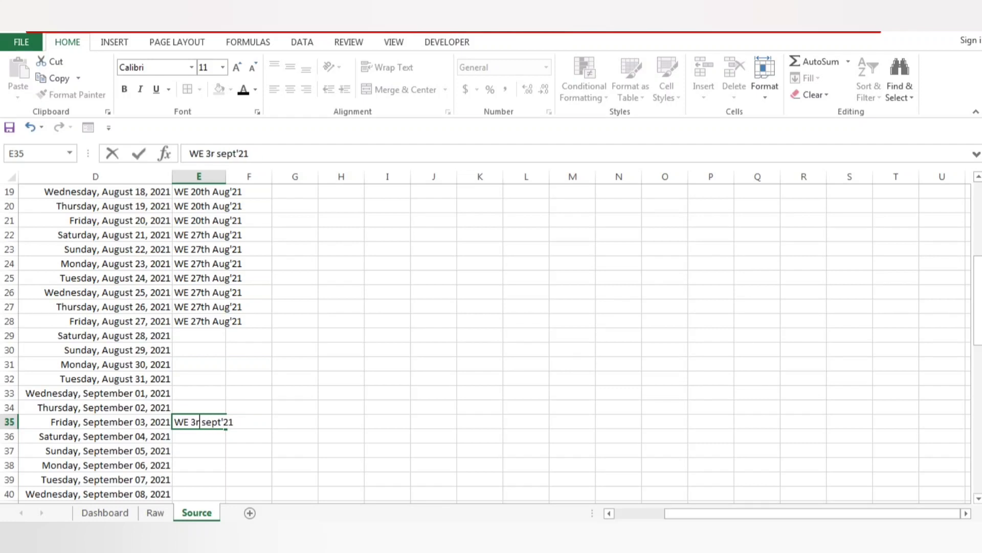
type("d")
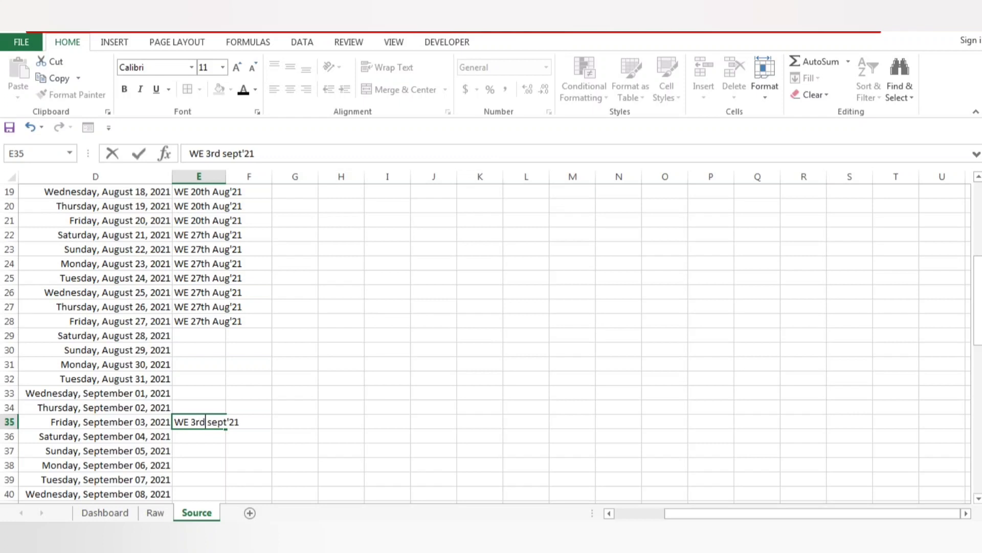
key("ctrl+Return")
Copy the label from E35 up over the empty cells through E29, the row for Saturday, August 28, 2021.
key("ctrl+c")
key("ctrl+Up")
key("shift+Down")
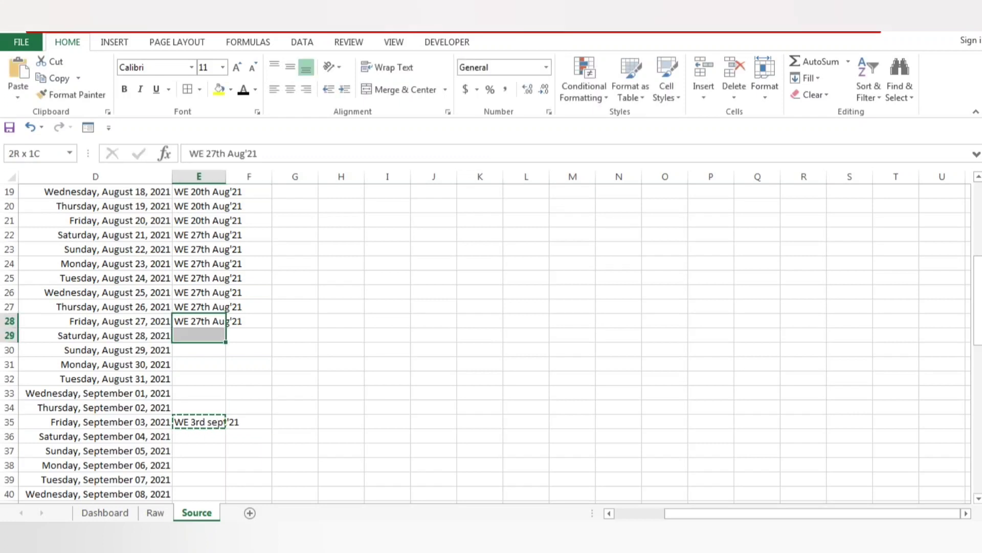
key("Down")
key("ctrl+Down")
key("ctrl+shift+Up")
key("shift+Down")
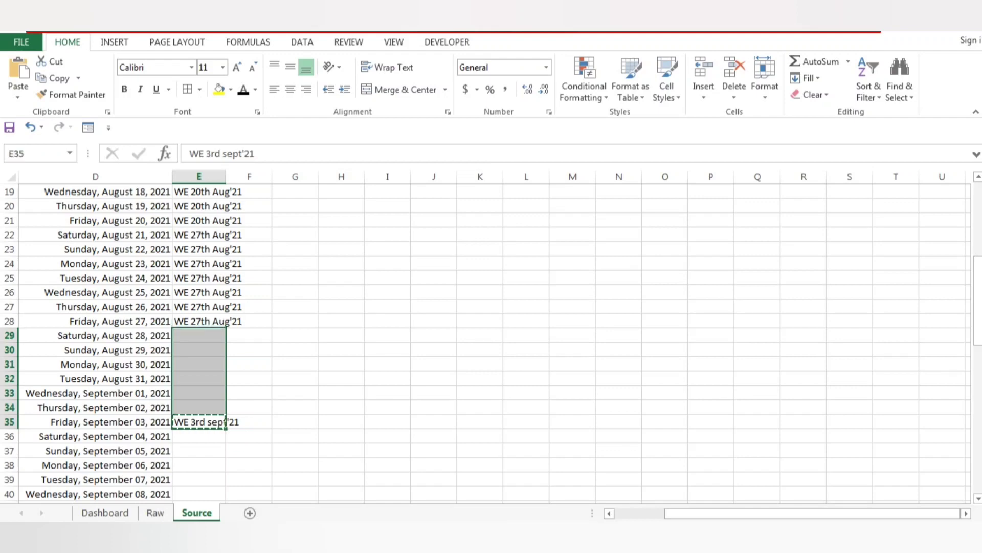
key("ctrl+v")
Copy the label from E35 into E36 and change it to WE 10th sept'21.
key("ctrl+Down")
key("ctrl+Up")
key("Down")
key("Up")
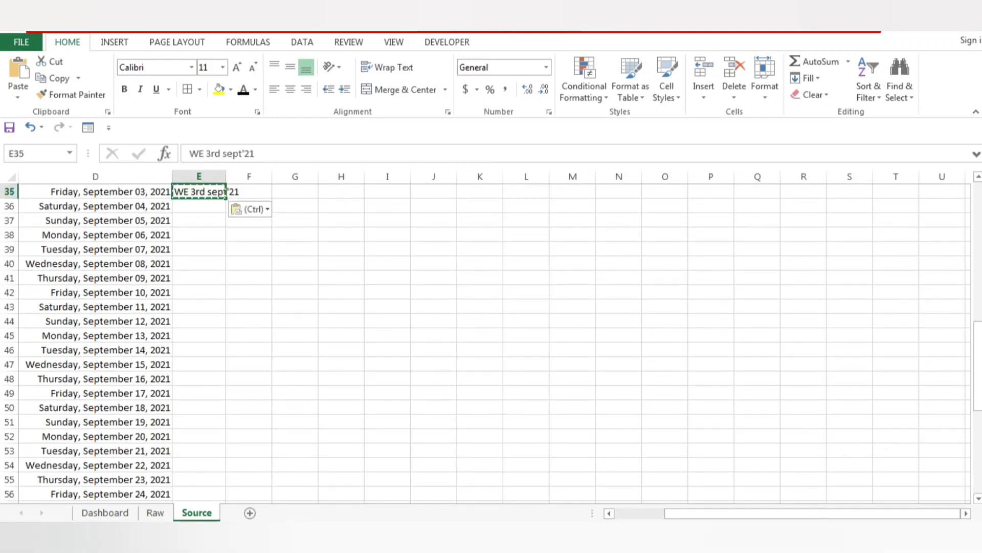
key("Down")
key("ctrl+v")
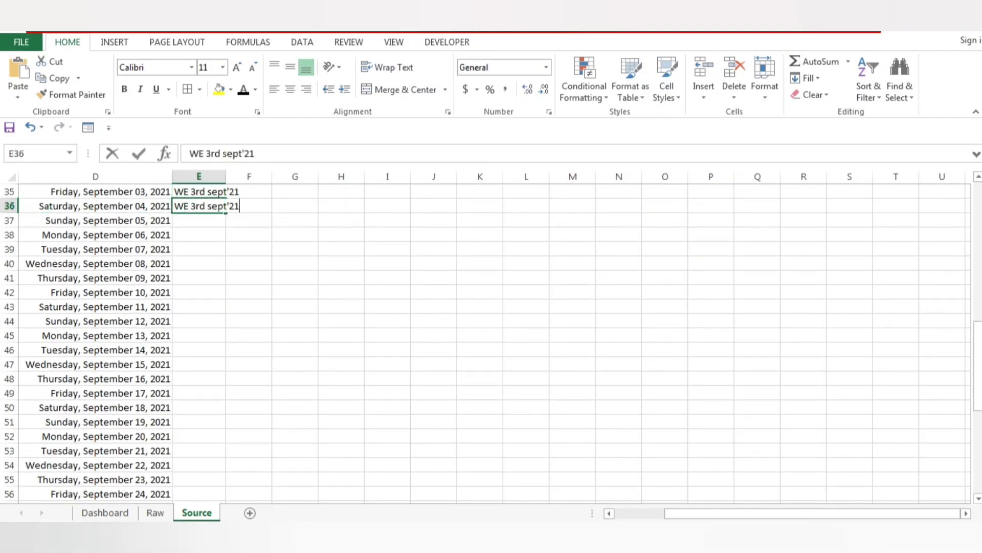
double_click(235, 206)
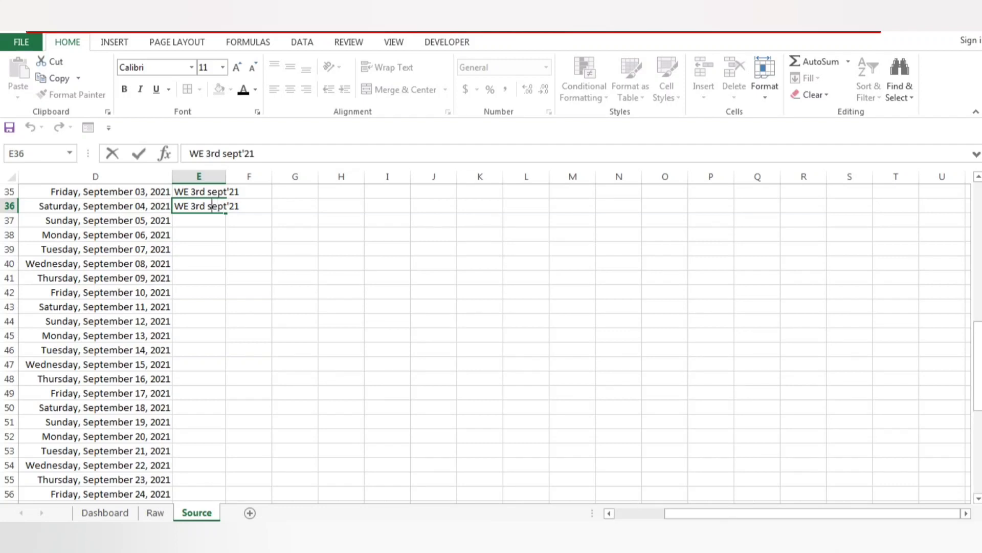
key("ctrl+shift+Left")
type("10th")
key("Tab")
key("Left")
Copy the label from E36 down through E42, the row for Friday, September 10, 2021.
key("ctrl+c")
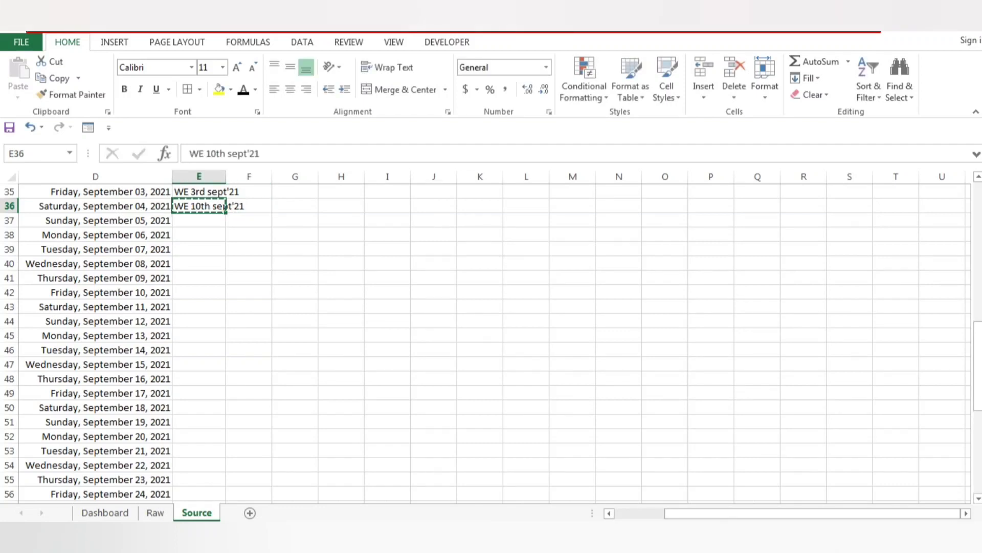
key("shift+Down")
key("shift+Down")
key("shift+Down")
key("shift+Down")
key("shift+Down")
key("shift+Down")
key("ctrl+v")
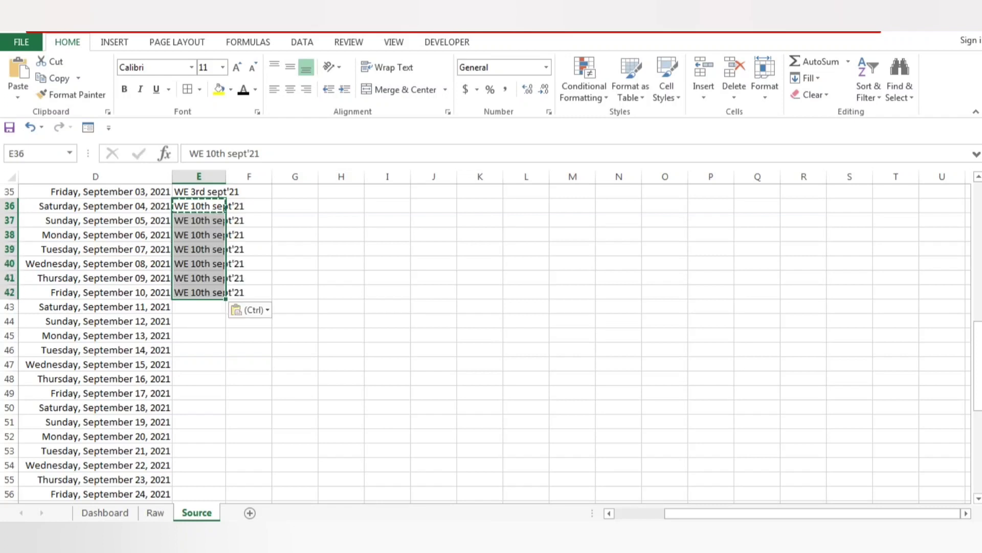
Copy the label from E42 into E43, the row for Saturday, September 11, 2021.
key("ctrl+Down")
key("ctrl+c")
key("Down")
key("ctrl+v")
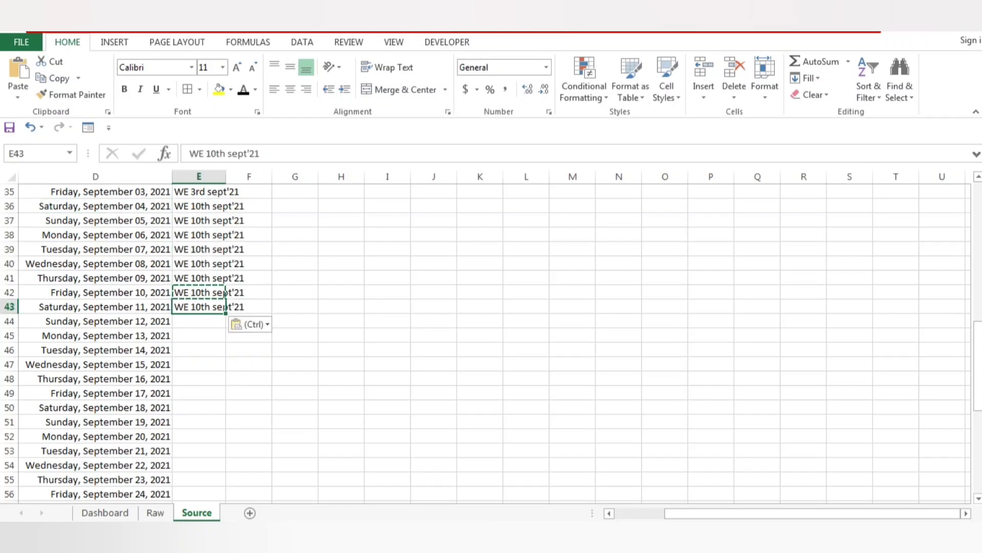
Change the label in E43 to WE 17th sept'21.
key("Escape")
key("F2")
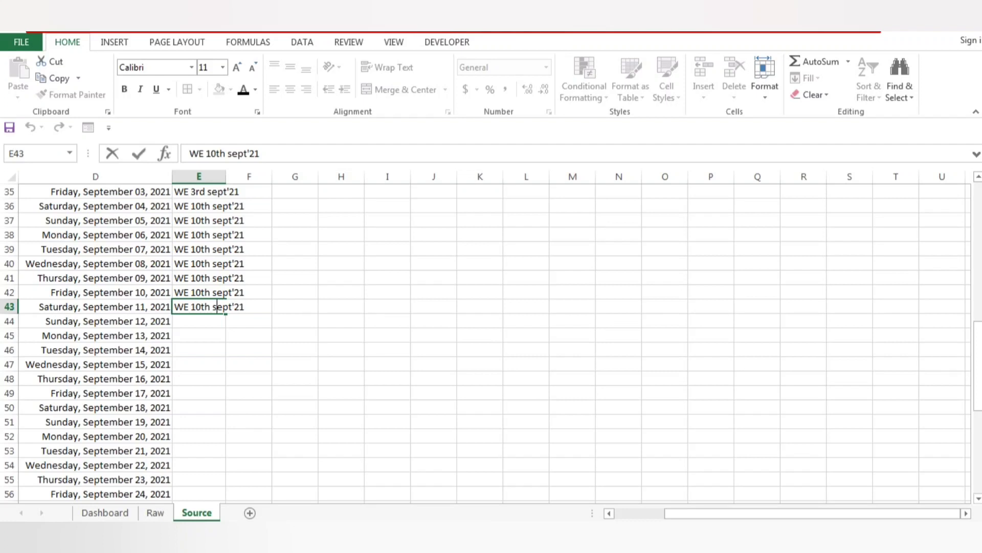
key("BackSpace")
key("Tab")
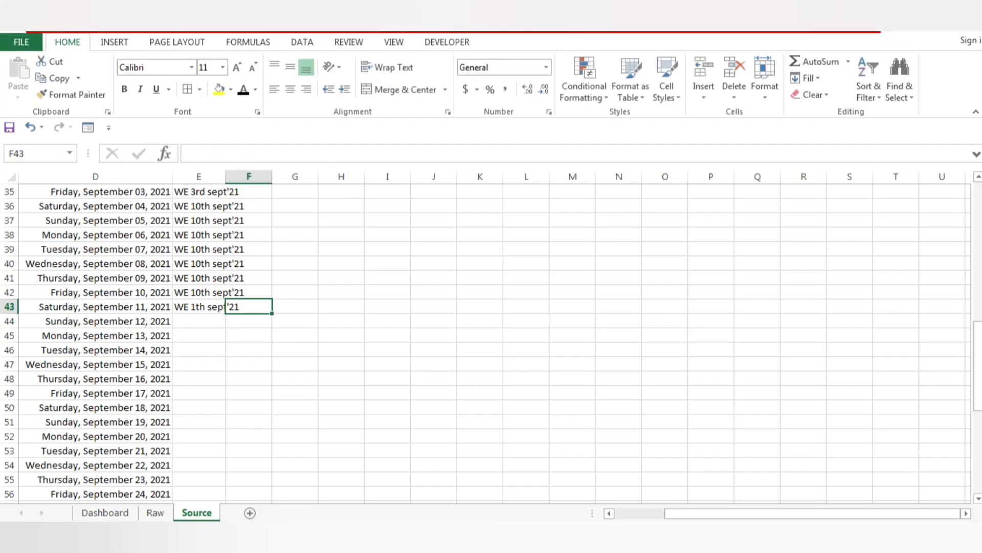
key("Left")
key("F2")
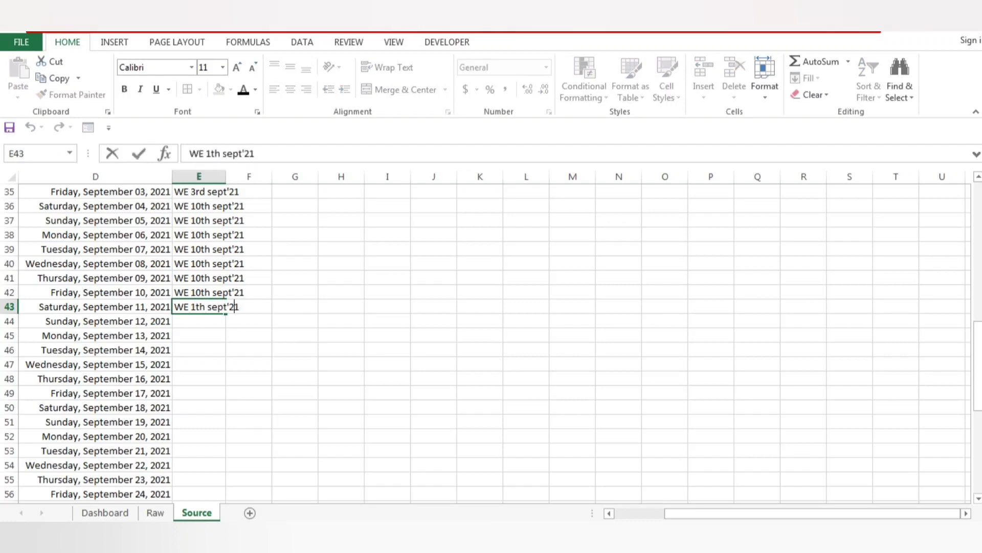
type("7")
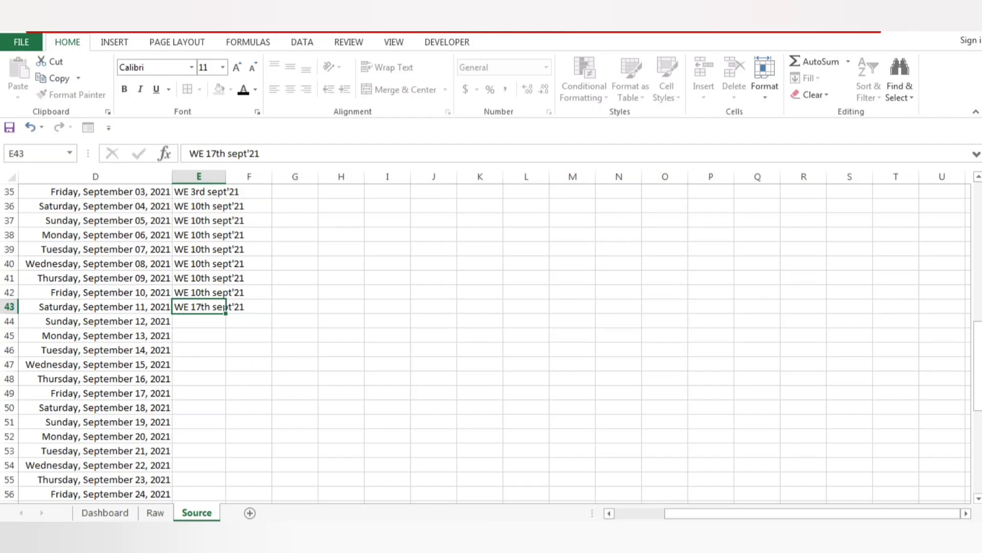
key("Tab")
key("Left")
Copy the label from E43 down through E49, the row for Friday, September 17, 2021.
key("ctrl+c")
key("shift+Left")
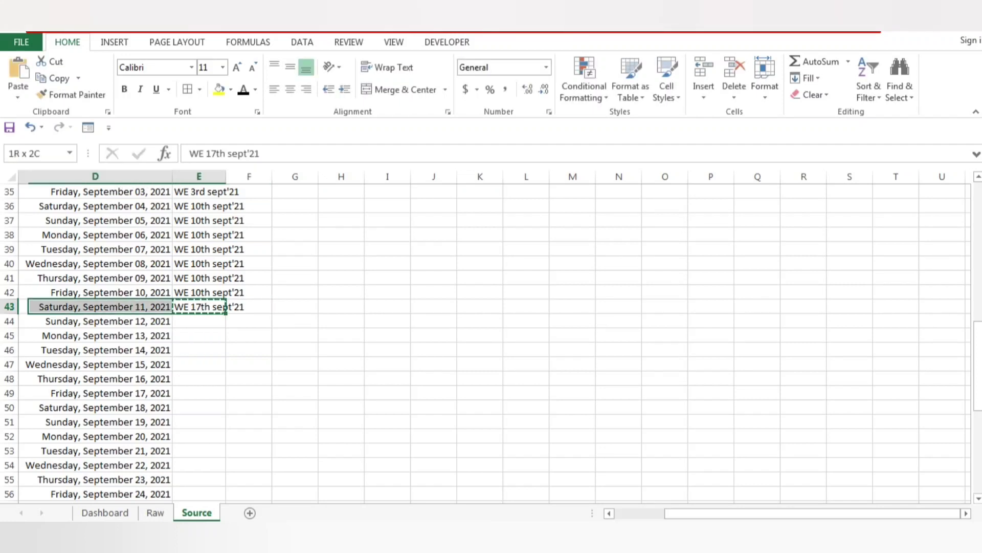
key("shift+Right")
key("shift+Down")
key("shift+Down")
key("shift+Down")
key("shift+Down")
key("shift+Down")
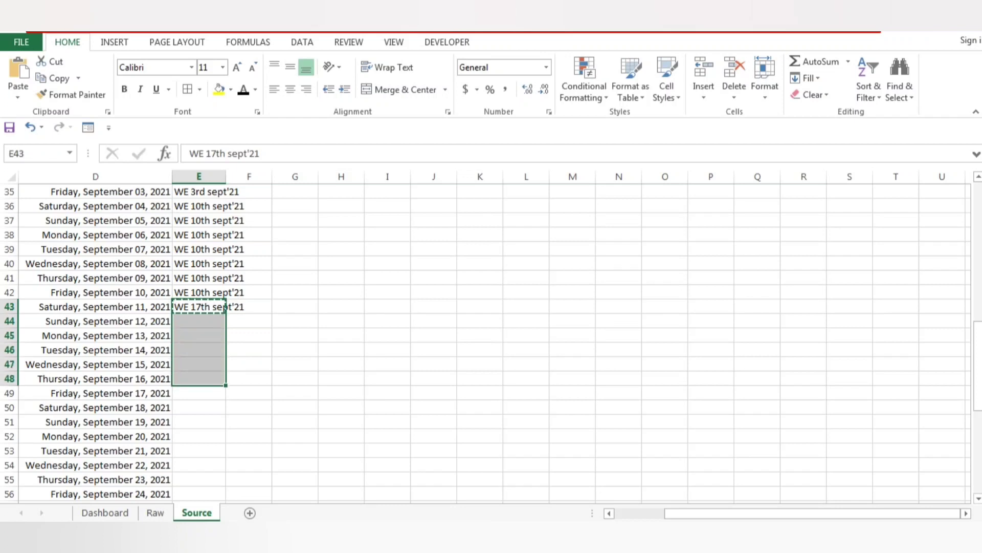
key("shift+Down")
key("ctrl+v")
key("Left")
key("Right")
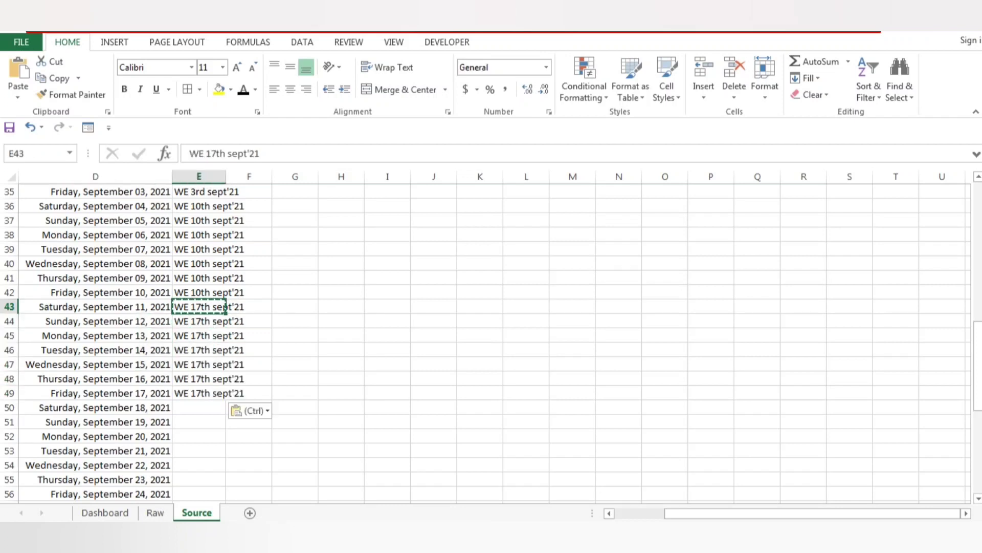
Copy the label from E49 into E50, the row for Saturday, September 18, 2021.
key("ctrl+Down")
key("Down")
key("Up")
key("ctrl+c")
key("Down")
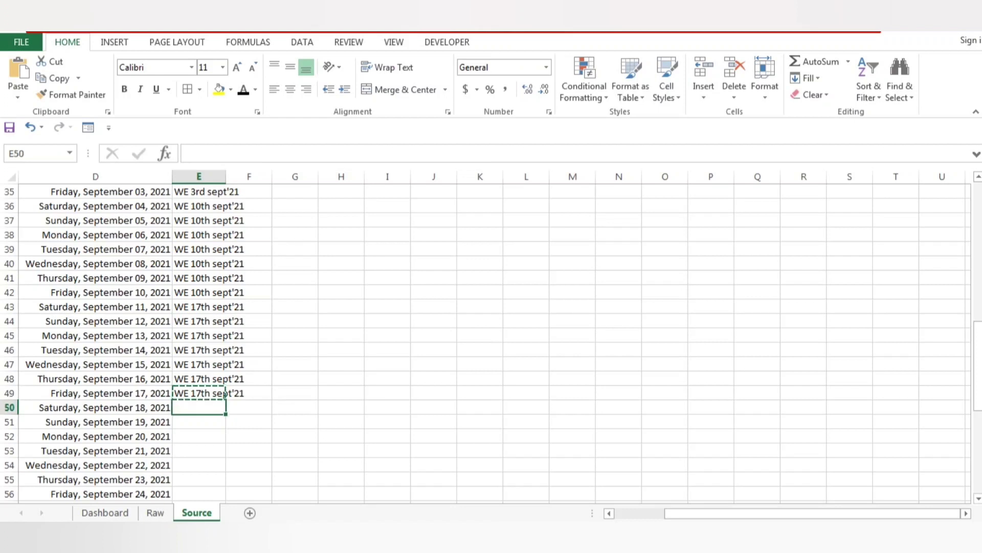
key("ctrl+v")
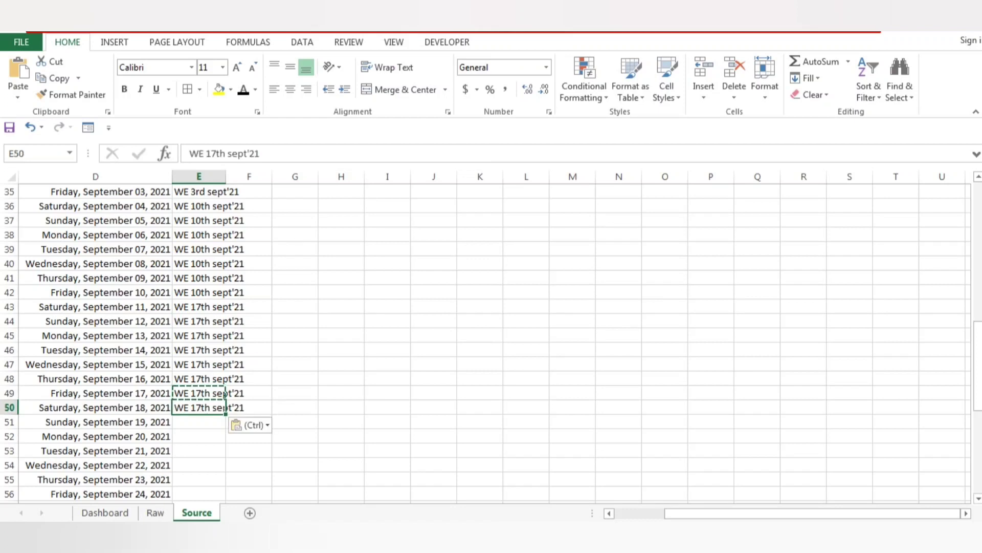
Change the label in E50 to WE 24th sept'21.
double_click(239, 408)
key("BackSpace")
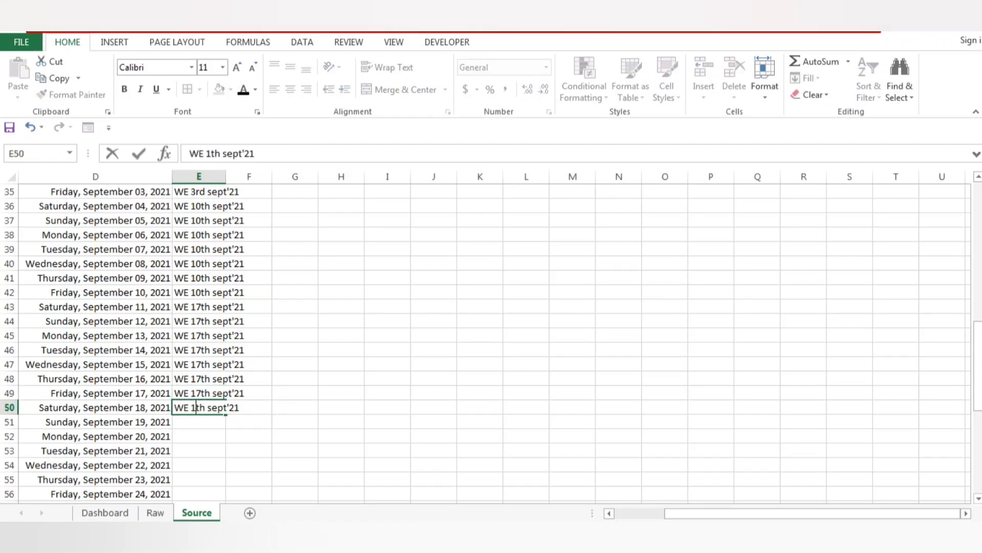
key("BackSpace")
type("24")
key("Tab")
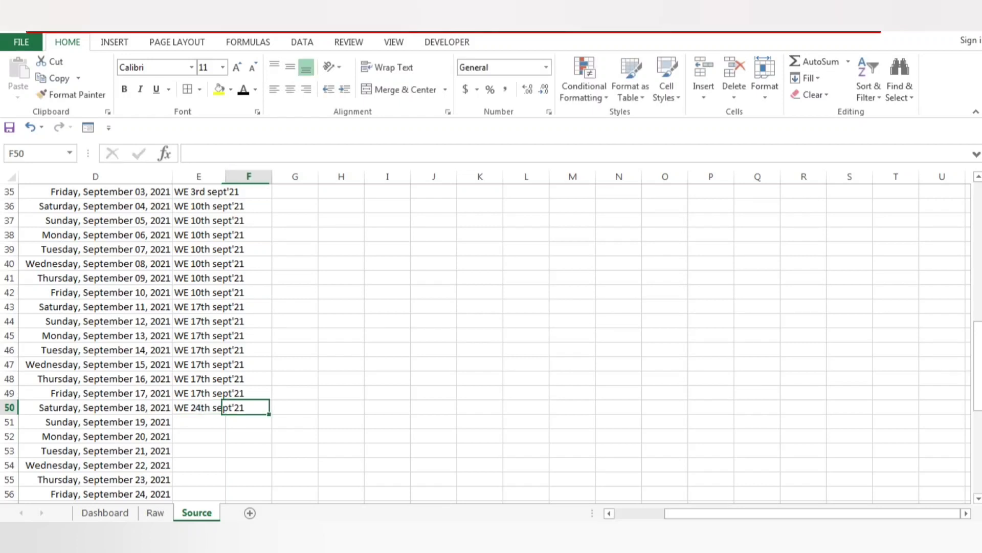
Copy the label from E50 down through E56, the row for Friday, September 24, 2021.
key("Left")
key("ctrl+c")
key("shift+Down")
key("shift+Down")
key("shift+Down")
key("shift+Down")
key("shift+Down")
key("shift+Down")
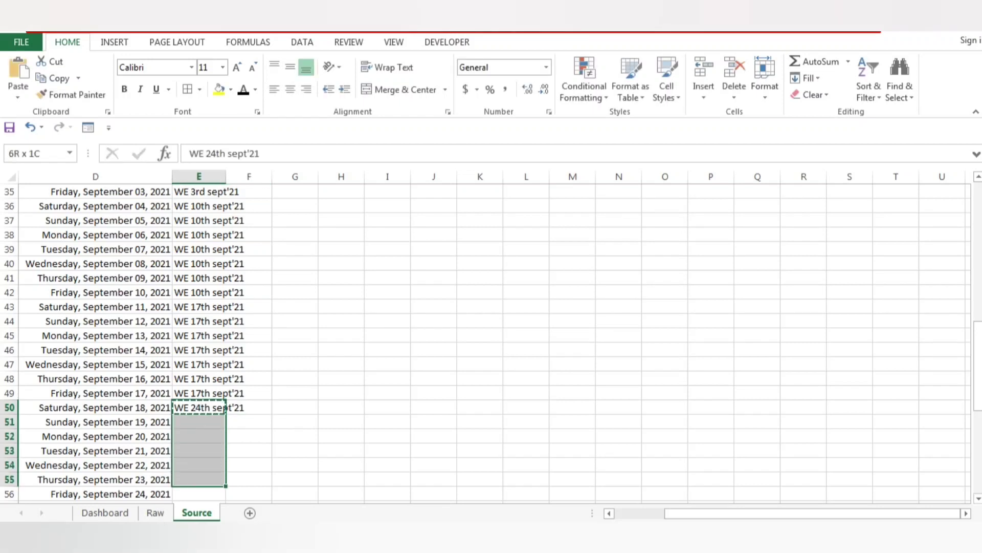
key("ctrl+v")
Copy the label from E56 into E57, the row for Saturday, September 25, 2021.
key("ctrl+Down")
key("Down")
key("Down")
key("Down")
key("Down")
key("Down")
key("Down")
key("Down")
key("Down")
key("Down")
key("Down")
key("Down")
key("Down")
key("Down")
key("Down")
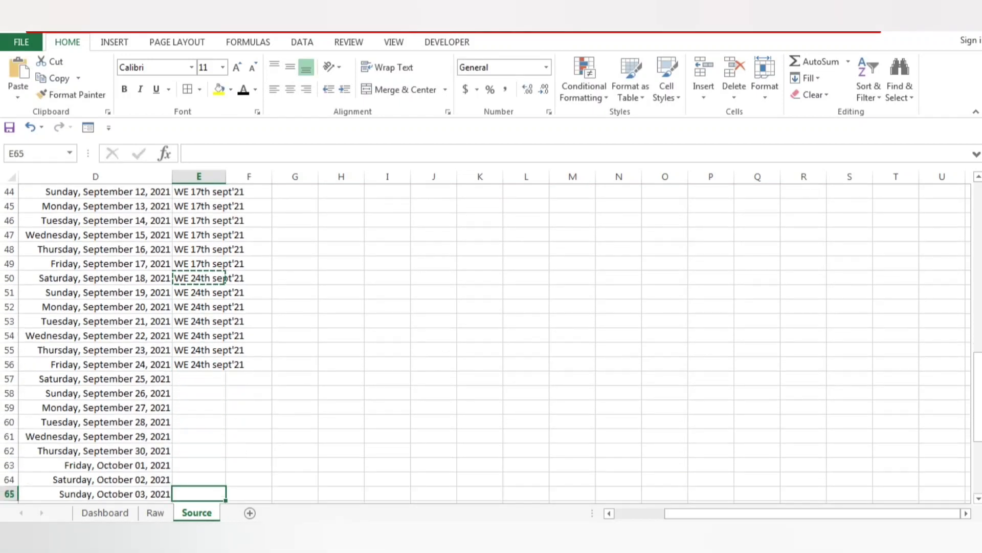
key("ctrl+Up")
key("Down")
key("Up")
key("Down")
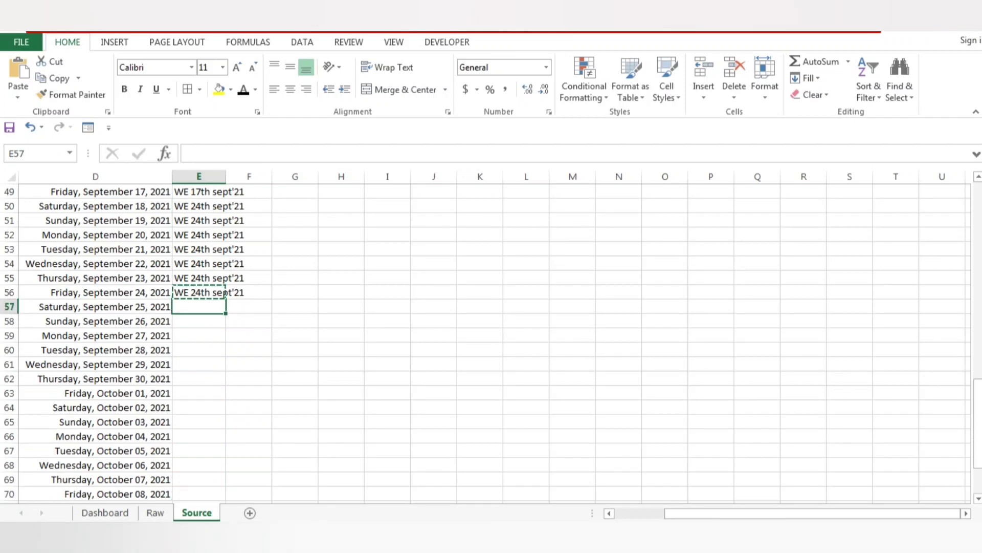
key("ctrl+v")
Change the label in E57 to WE 01st Oct'21, with two spaces before Oct.
key("Escape")
key("F2")
key("shift+Left")
key("shift+Left")
key("shift+Left")
key("shift+Left")
key("shift+Left")
key("shift+Left")
key("shift+Left")
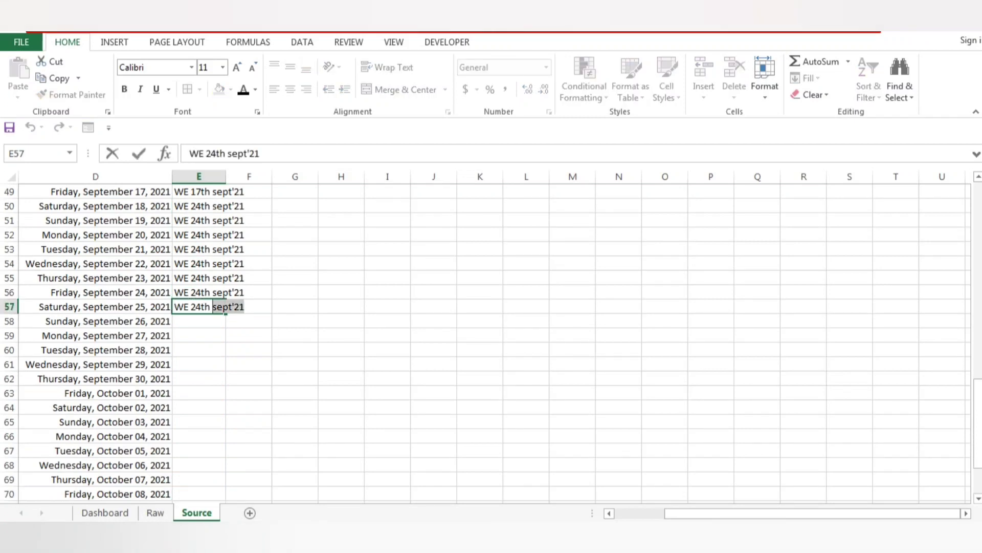
type("Oc")
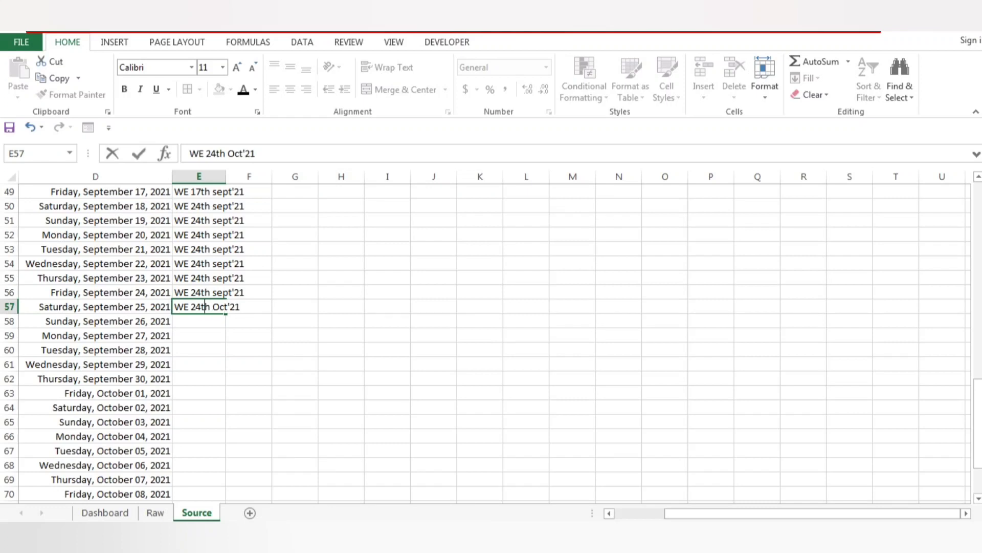
key("shift+Left")
key("shift+Left")
key("shift+Left")
key("shift+Left")
type("01st")
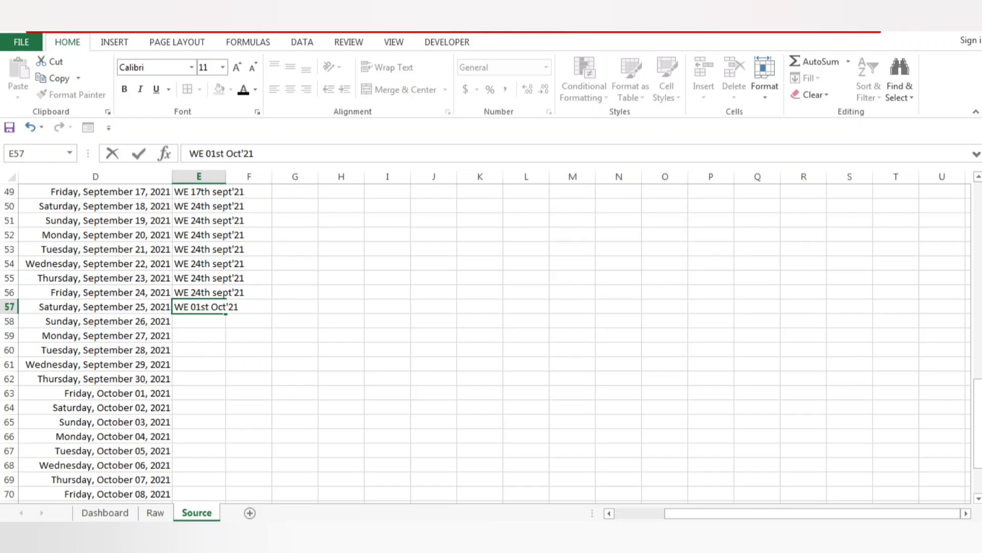
key("Tab")
key("Left")
Copy the label from E57 down through E63, the row for Friday, October 01, 2021.
key("ctrl+c")
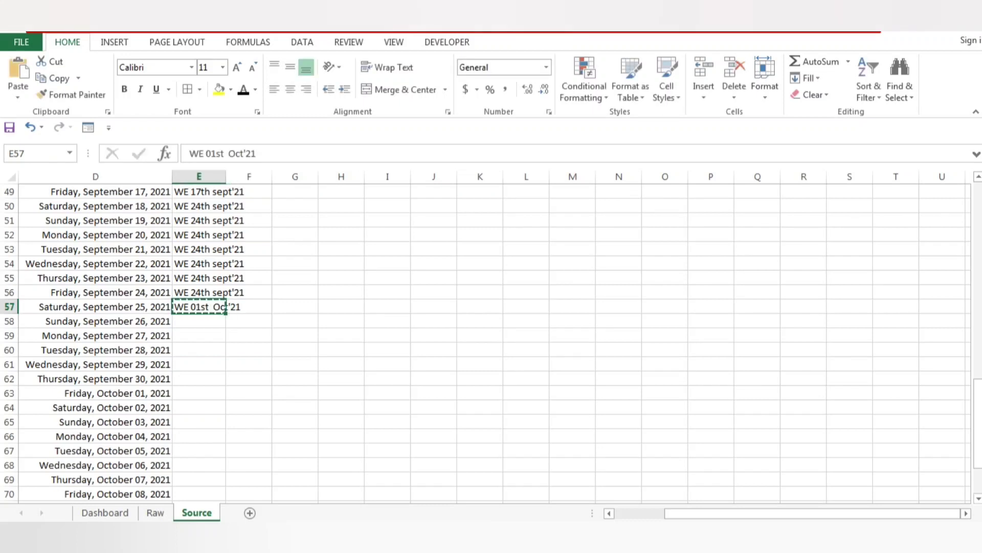
key("shift+Down")
key("shift+Down")
key("shift+Down")
key("shift+Down")
key("shift+Down")
key("shift+Down")
key("shift+Down")
key("shift+Up")
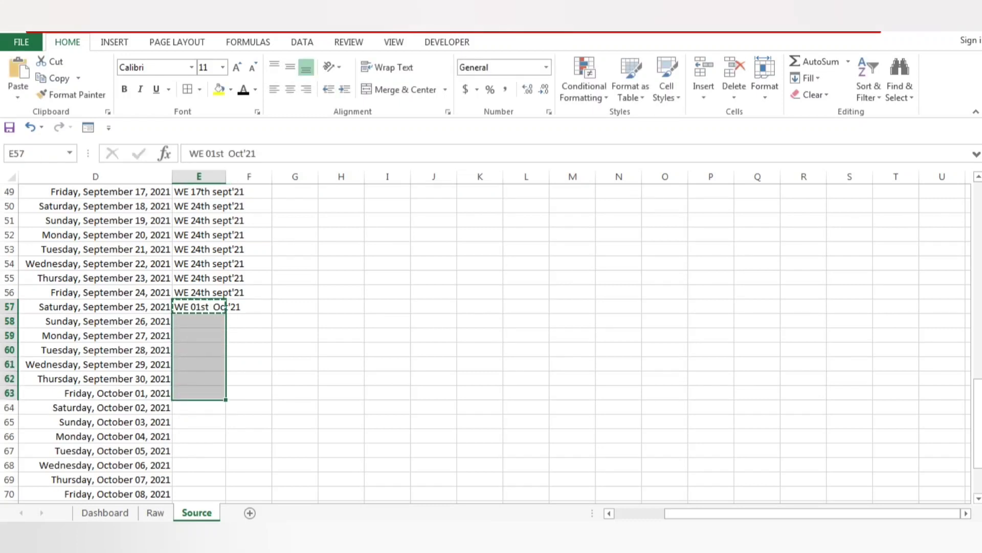
key("ctrl+v")
AutoFit the width of the Date and Weekends columns, D and E, on the Source sheet.
key("Left")
key("ctrl+space")
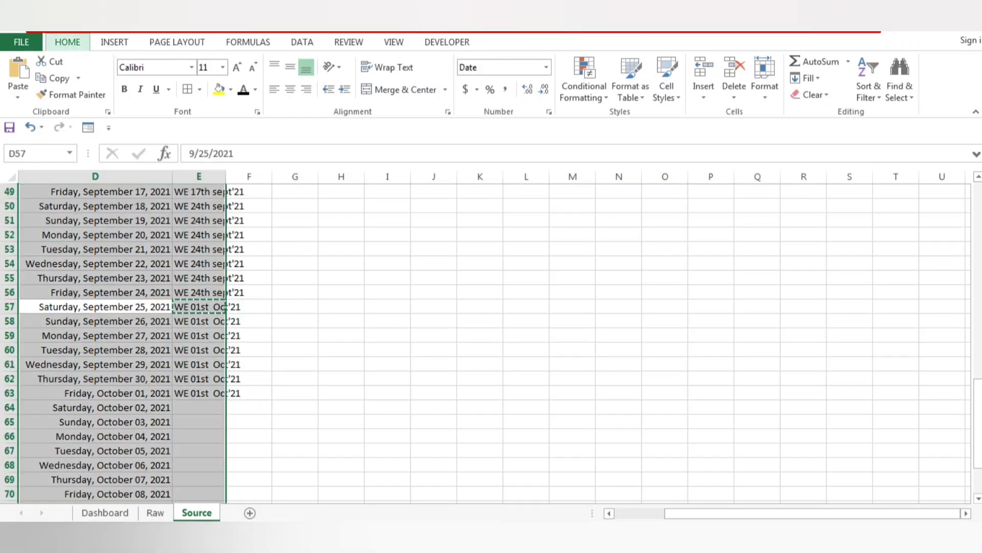
key("Escape")
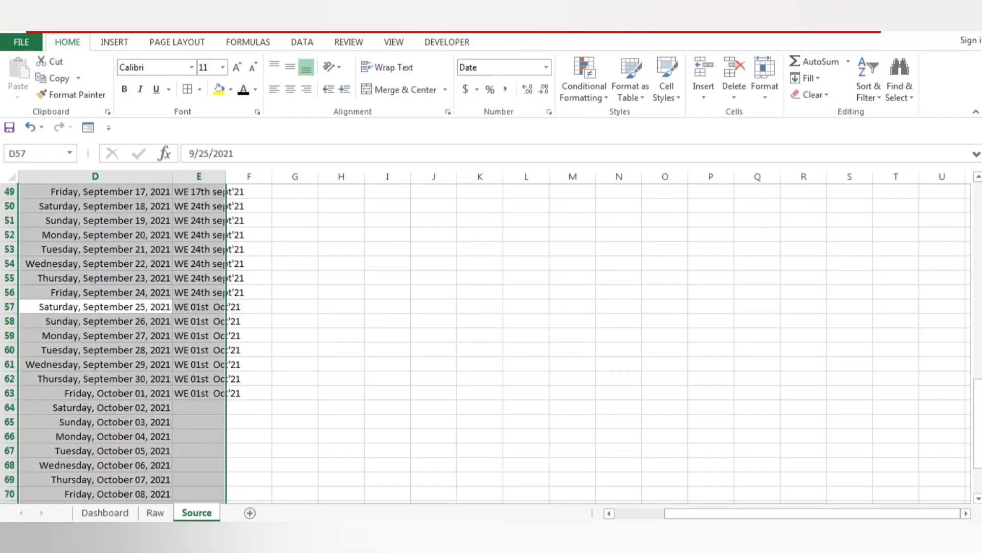
key("alt+o")
key("c")
key("a")
key("Left")
key("ctrl+Home")
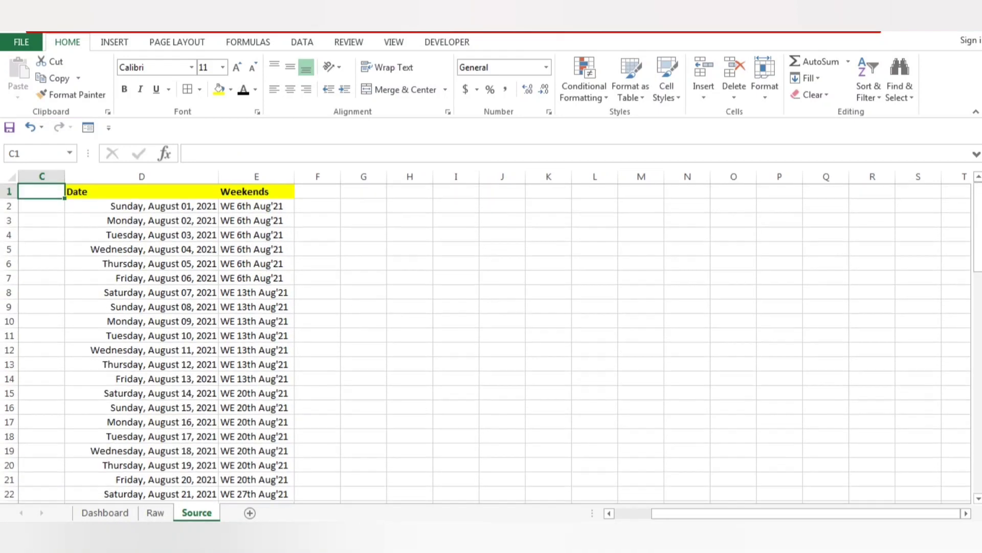
key("Right")
key("Right")
key("Down")
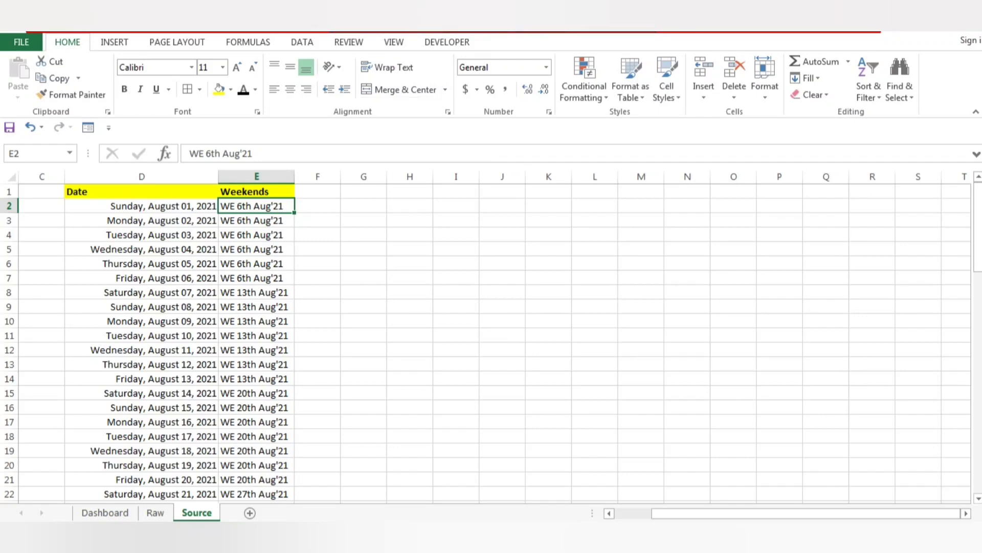
left_click(105, 512)
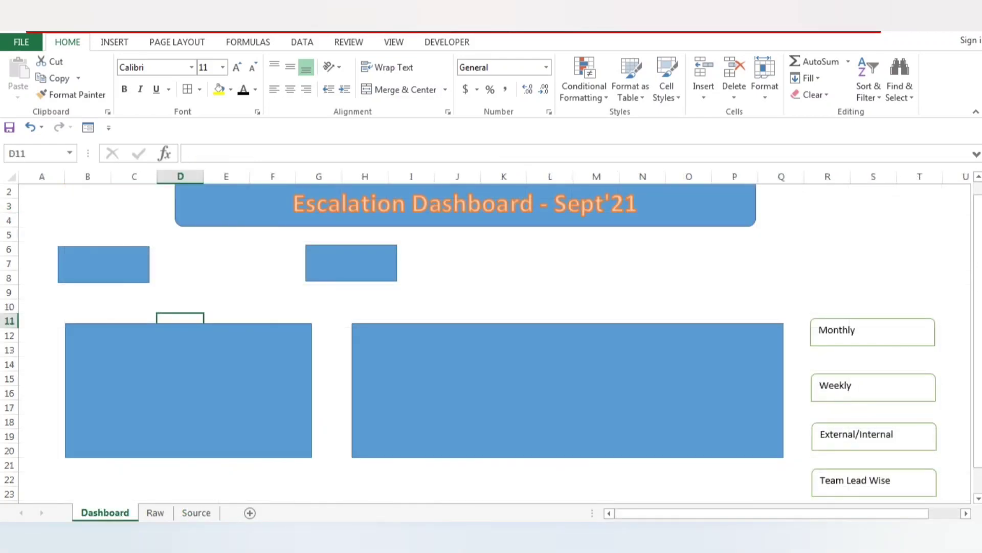
left_click(155, 512)
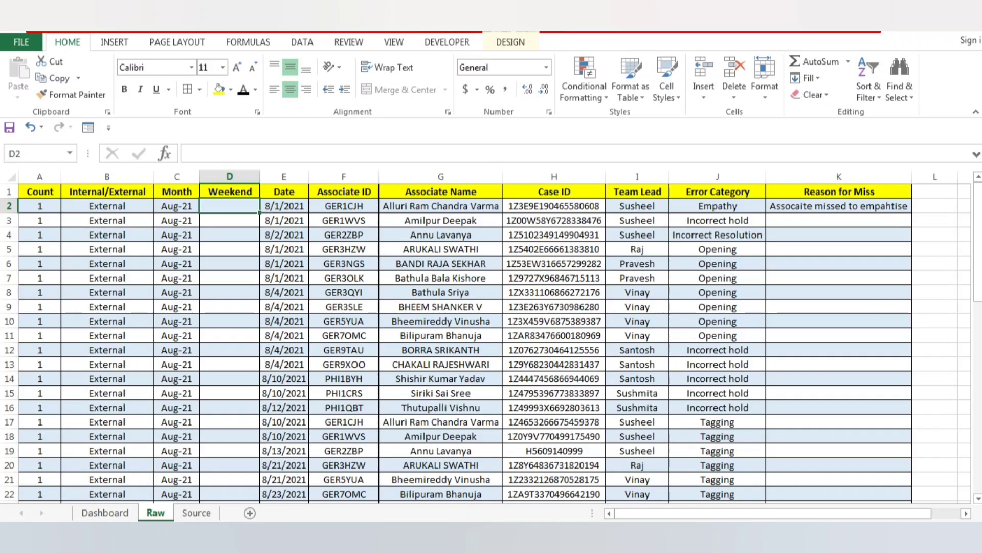
type("=vlo")
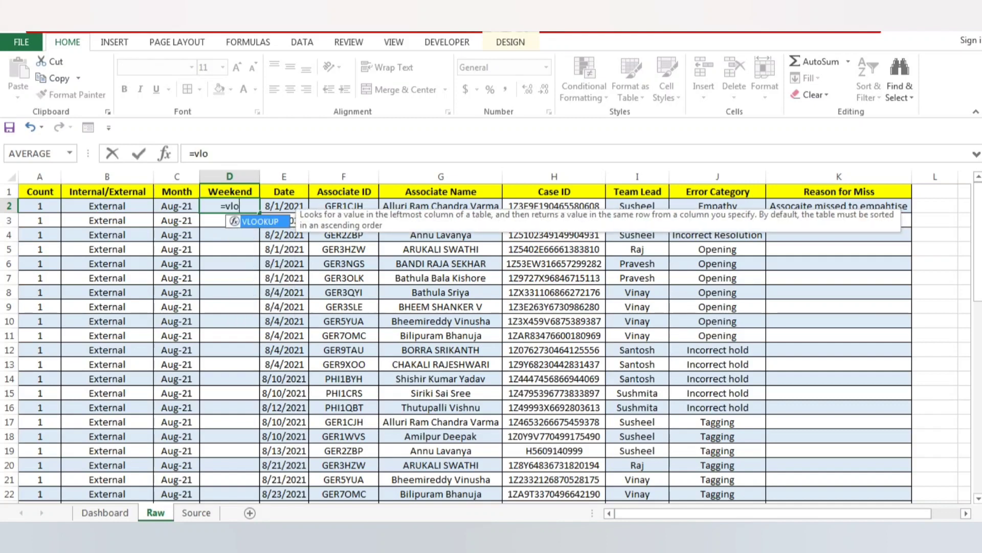
key("Tab")
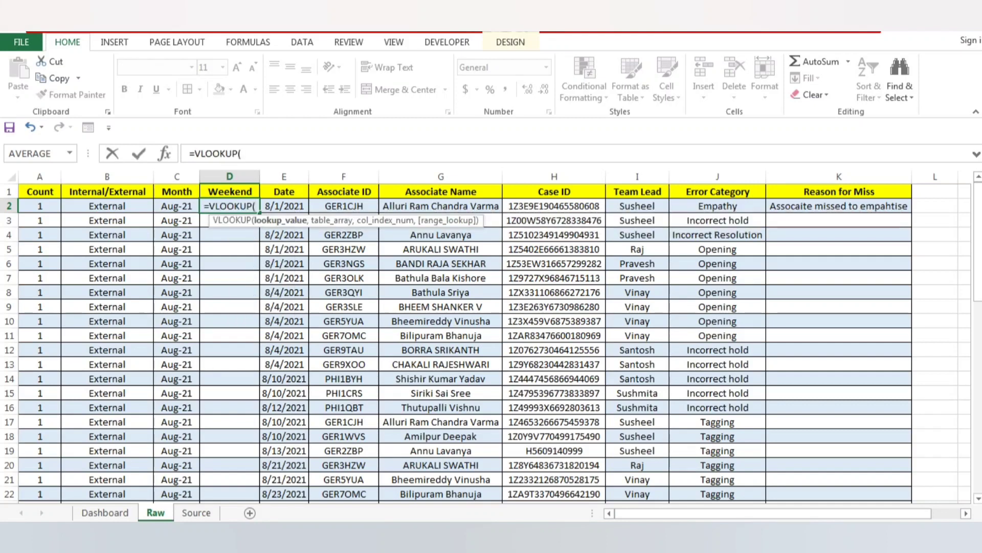
left_click(284, 207)
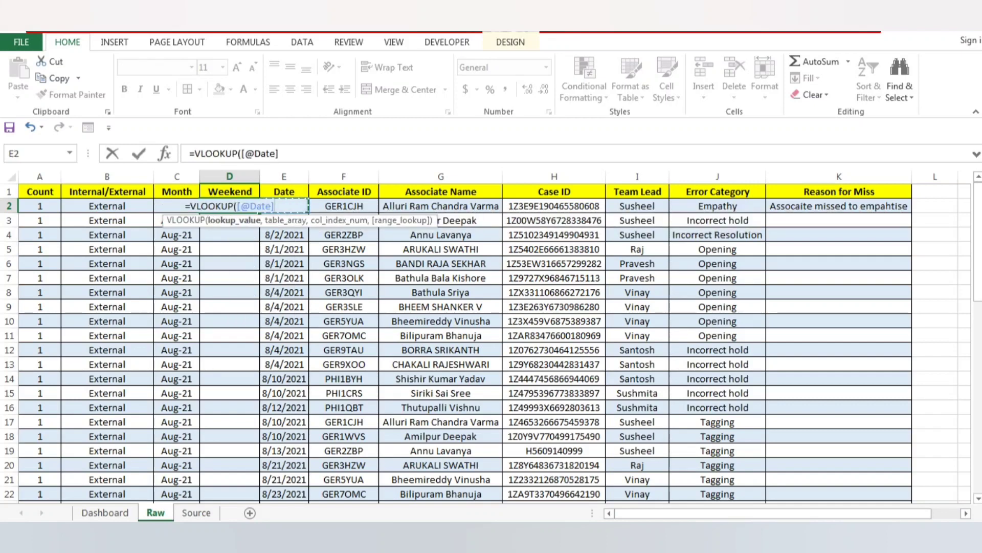
type(",")
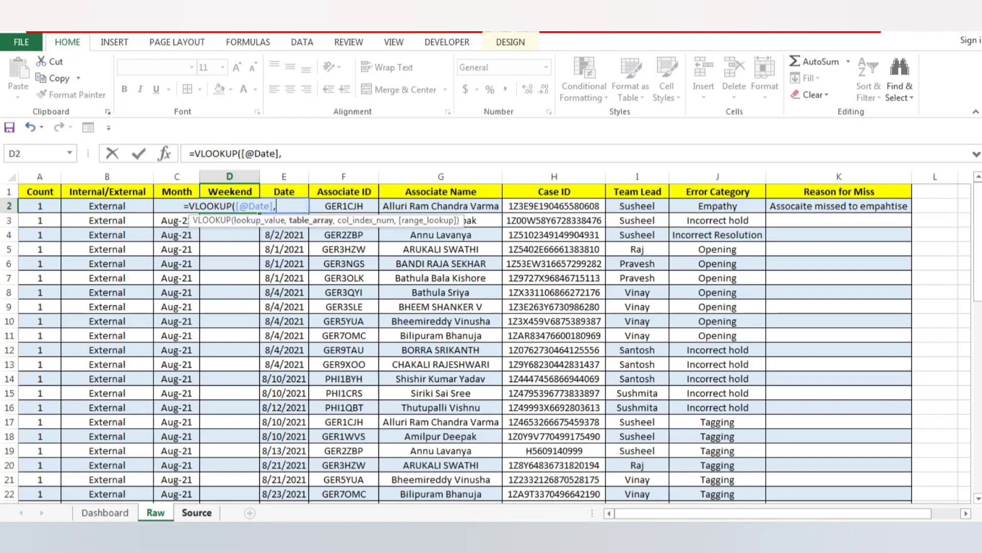
left_click(196, 513)
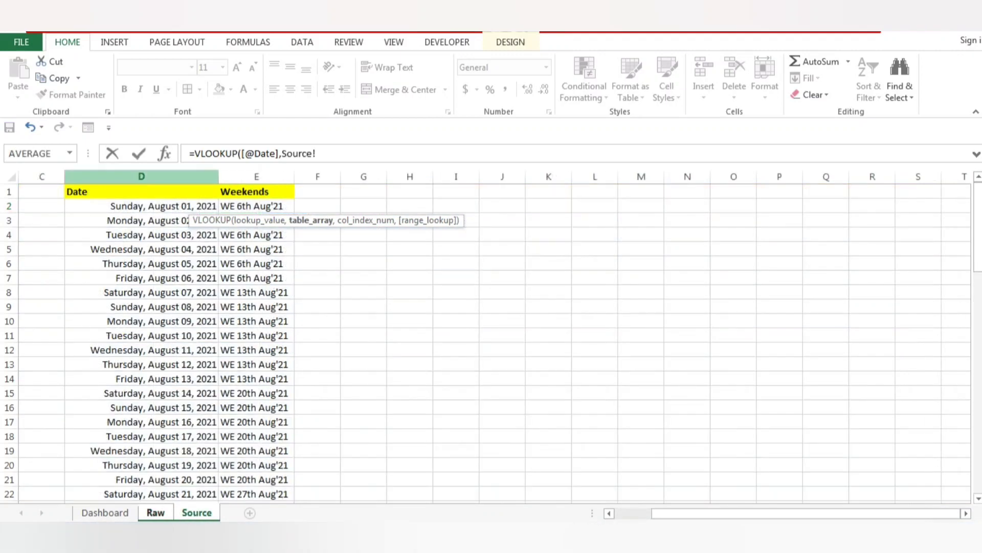
left_click_drag(141, 176, 297, 176)
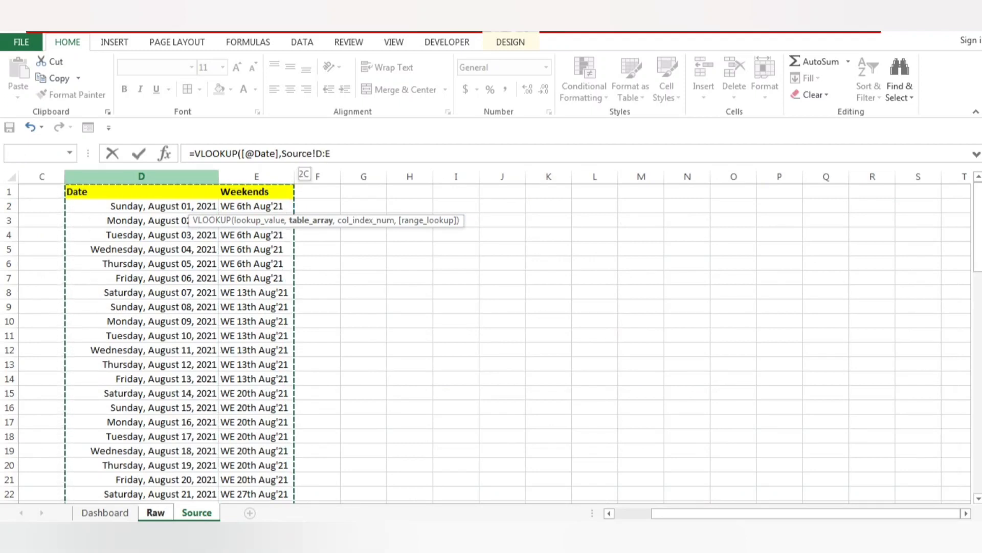
type(",")
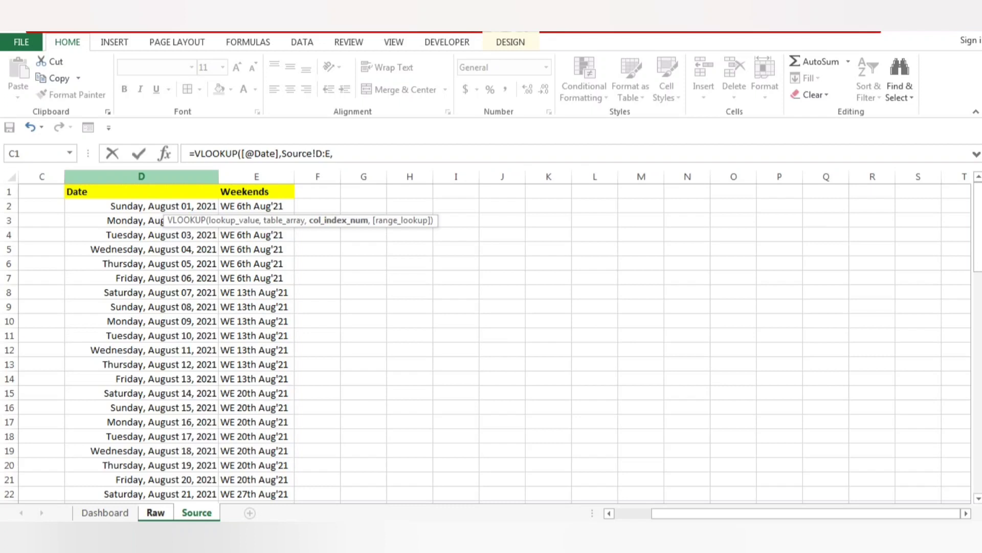
type("2")
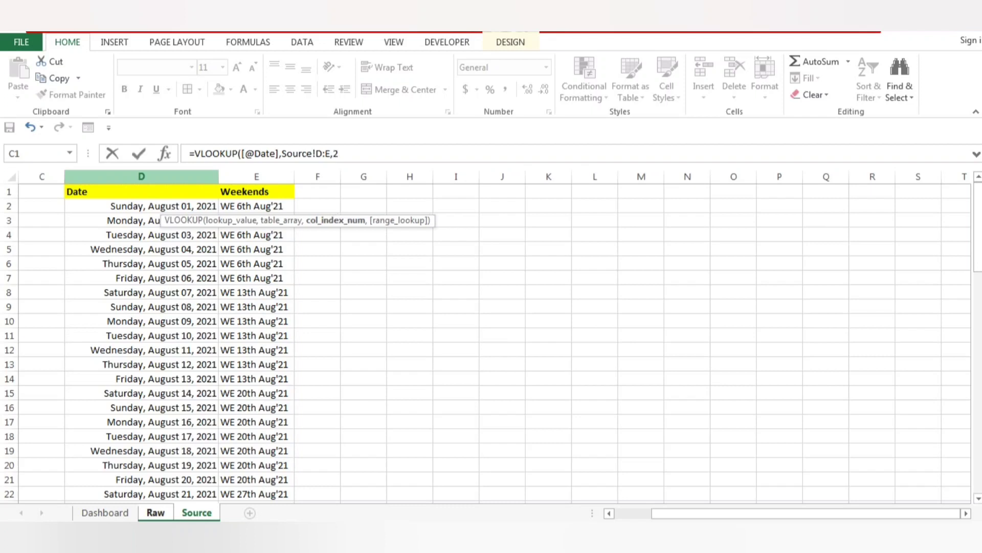
type(",")
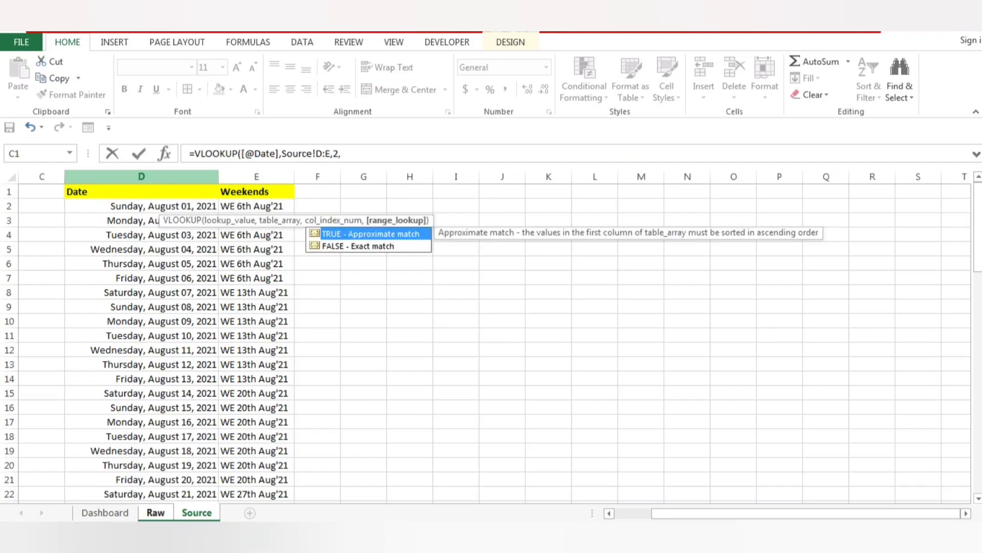
type("0")
key("Return")
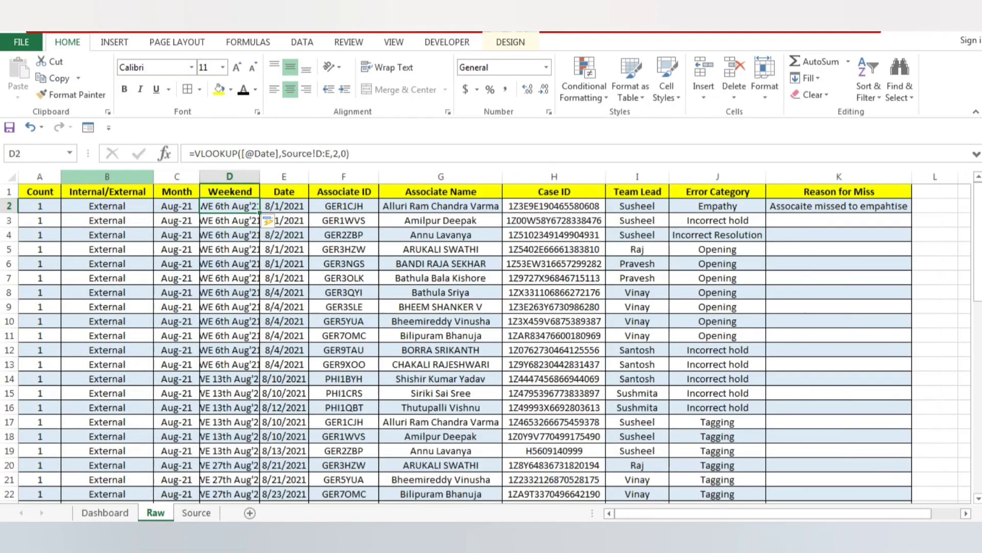
AutoFit the widths of all columns in the Raw table to their data.
key("ctrl+Down")
key("Up")
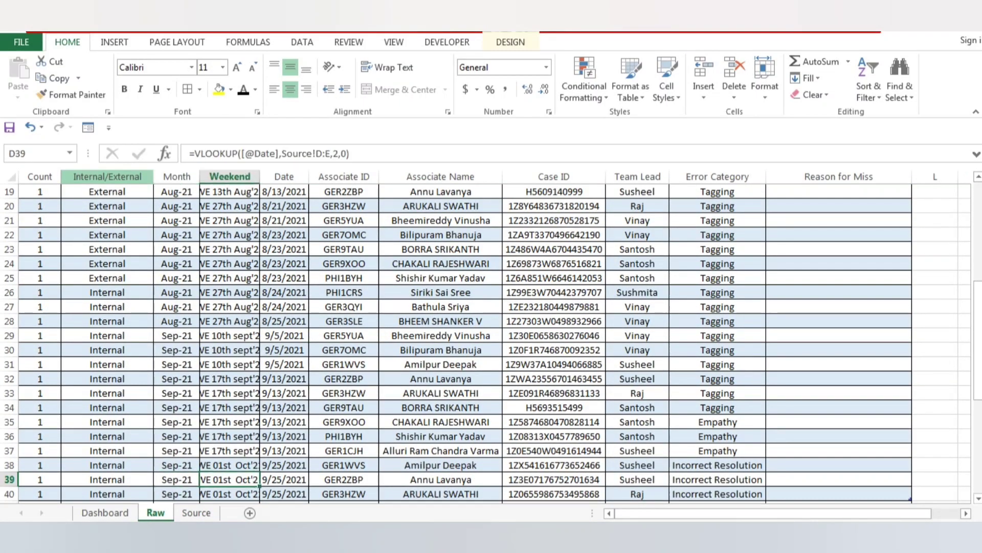
key("ctrl+a")
key("alt+h")
key("o")
key("i")
key("Left")
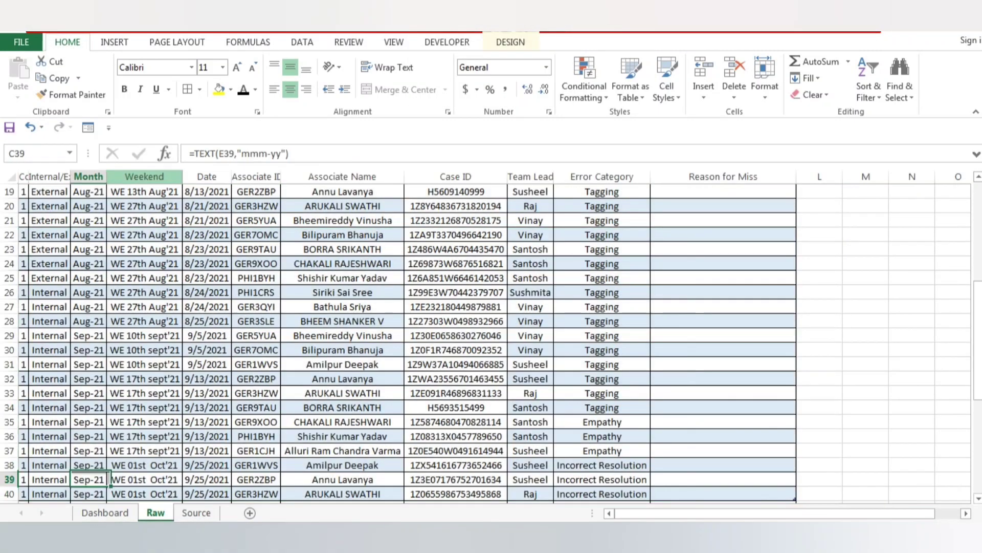
Review the Month and Weekend columns of the Raw table from the first record to the last.
key("Right")
key("ctrl+Up")
key("Left")
key("Left")
key("Left")
key("Down")
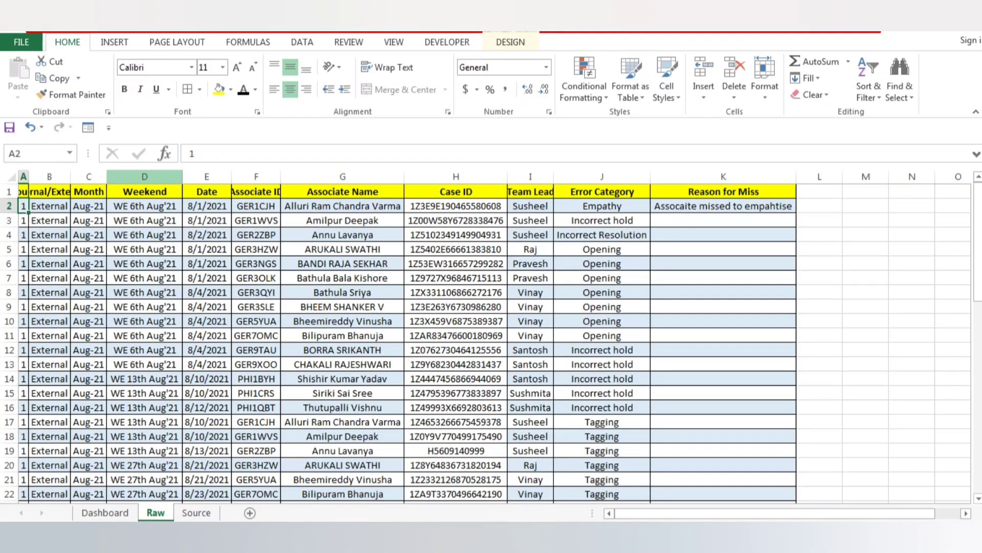
key("Right")
key("Right")
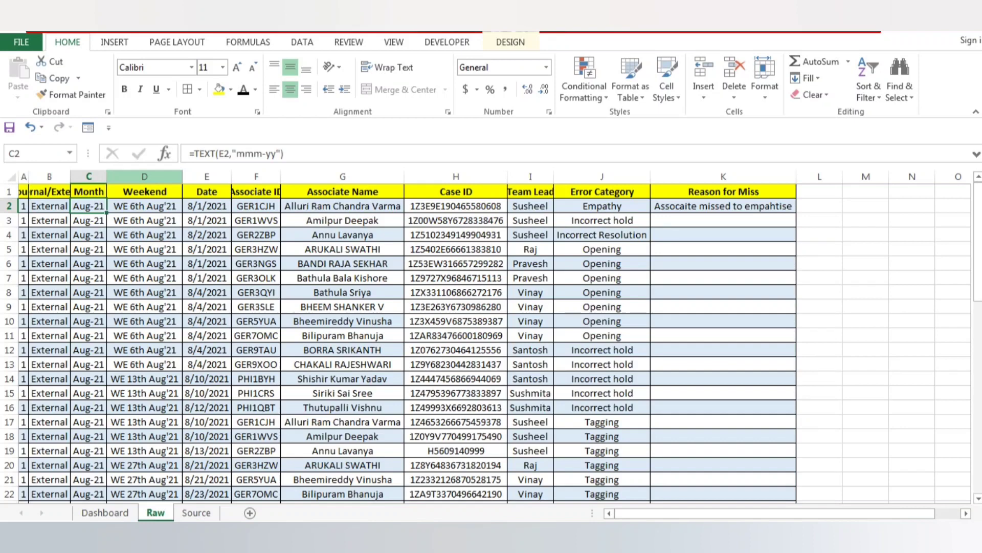
key("Right")
key("ctrl+Down")
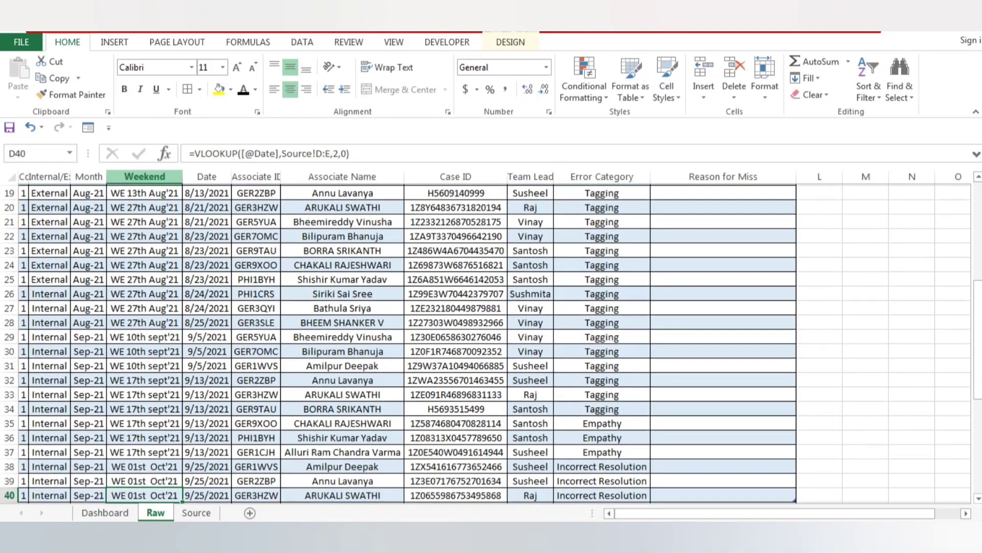
Copy the Count, Internal/External and Month entries from A40:C40 into row 41 to add a test record.
key("Down")
key("Up")
key("ctrl+Left")
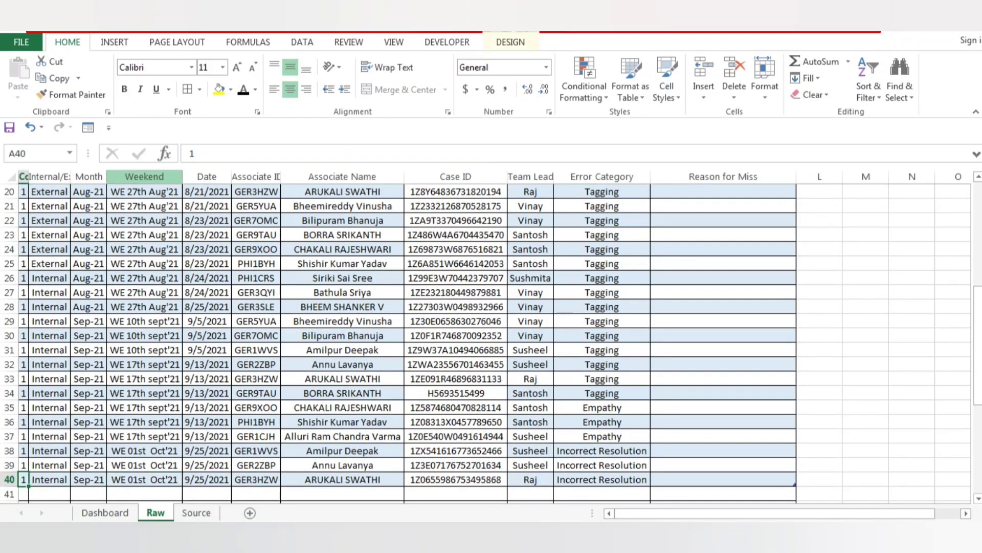
key("shift+Right")
key("shift+Right")
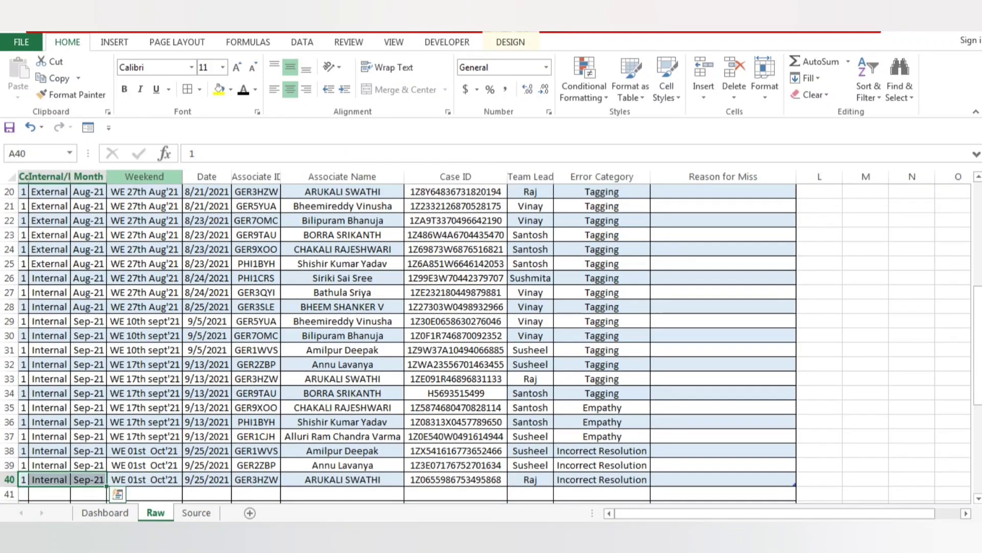
key("ctrl+c")
key("Down")
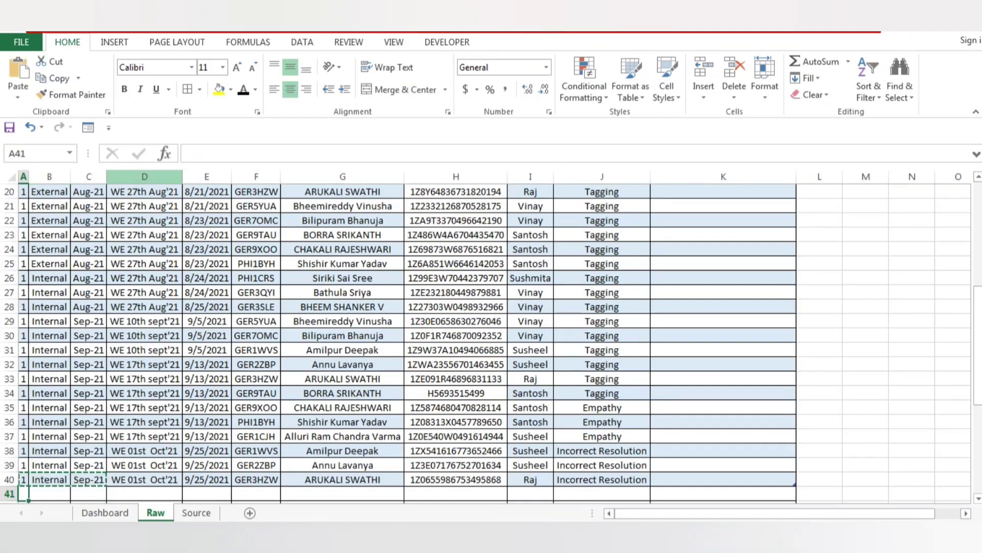
key("ctrl+v")
Copy the date from E40 into E41, the Date cell of the test record.
key("Right")
key("Right")
key("Right")
key("Right")
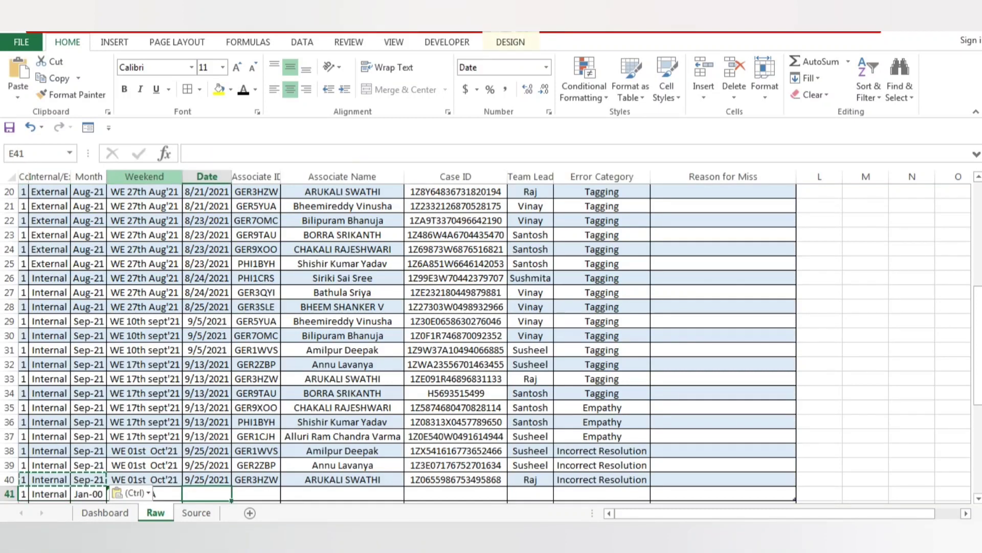
key("Up")
key("ctrl+c")
key("Down")
key("ctrl+v")
Change the test record's date in E41 to 9/27/2021.
key("F2")
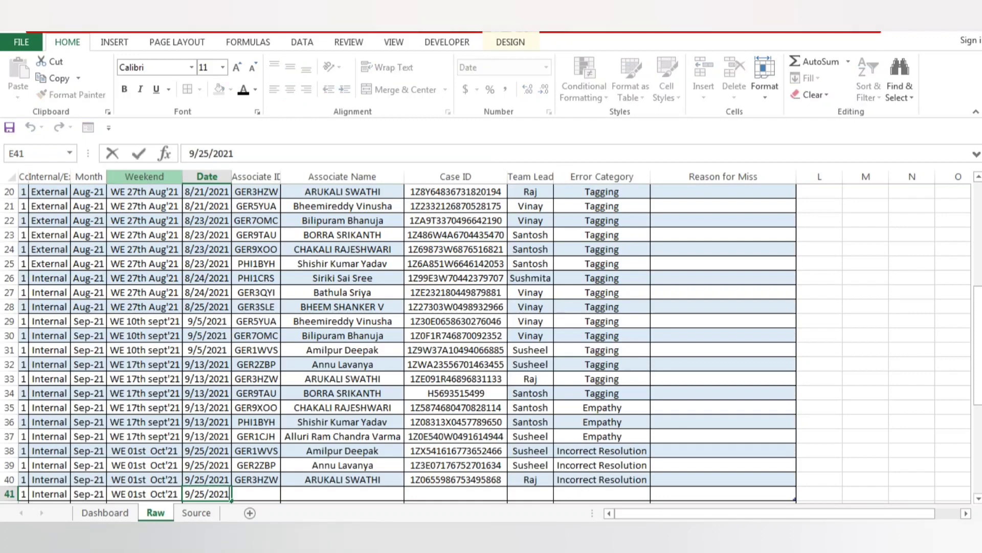
key("Left")
key("Left")
key("Left")
key("BackSpace")
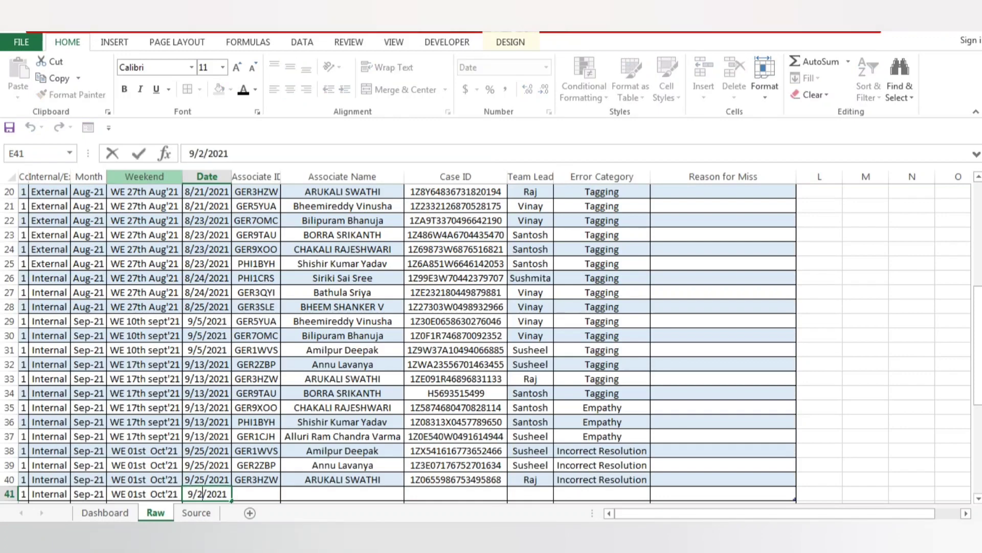
type("7")
key("ctrl+Return")
key("Down")
key("Down")
key("Down")
key("Down")
key("Down")
key("Down")
key("Down")
key("Down")
key("Down")
key("Down")
key("Down")
key("Down")
key("Down")
key("Down")
key("Down")
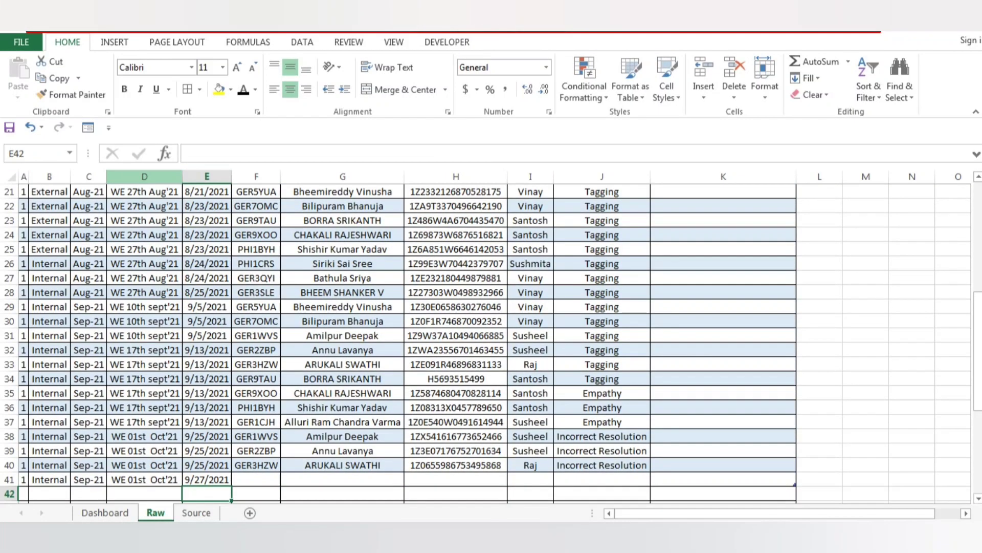
key("ctrl+Up")
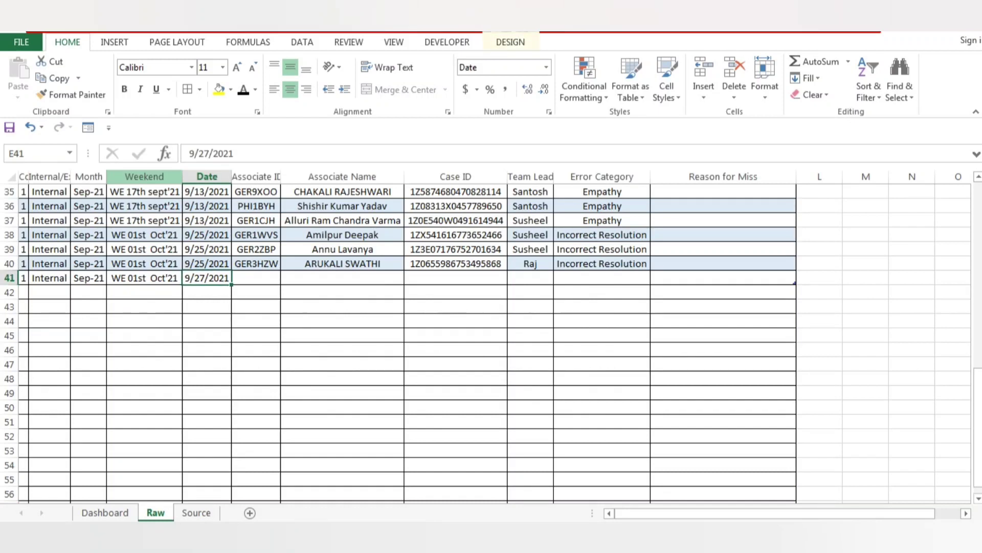
Change the date in E41 to 9/23/2021 and check the Weekend label beside it.
key("F2")
key("Left")
key("Left")
key("Left")
key("Left")
key("Left")
key("Left")
key("Delete")
type("3")
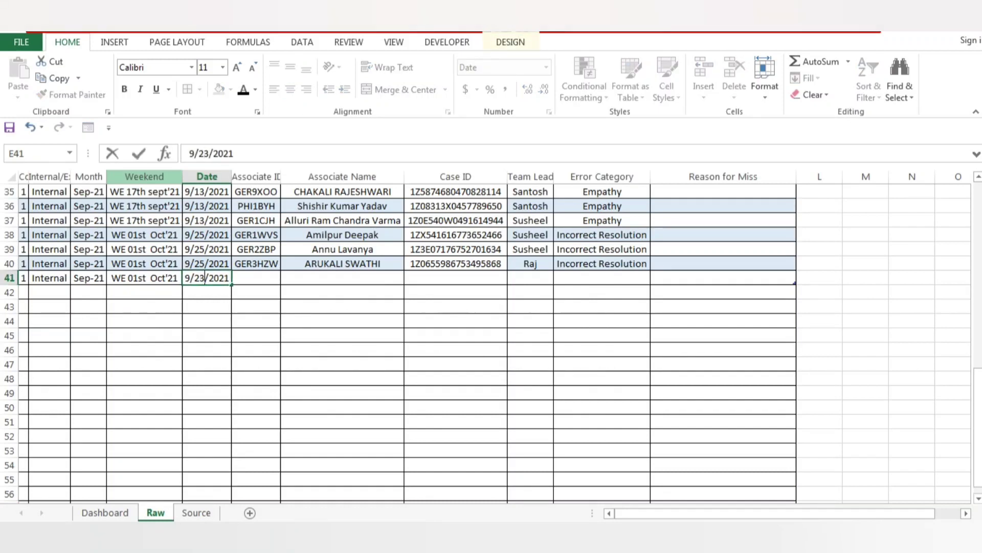
key("Tab")
key("Left")
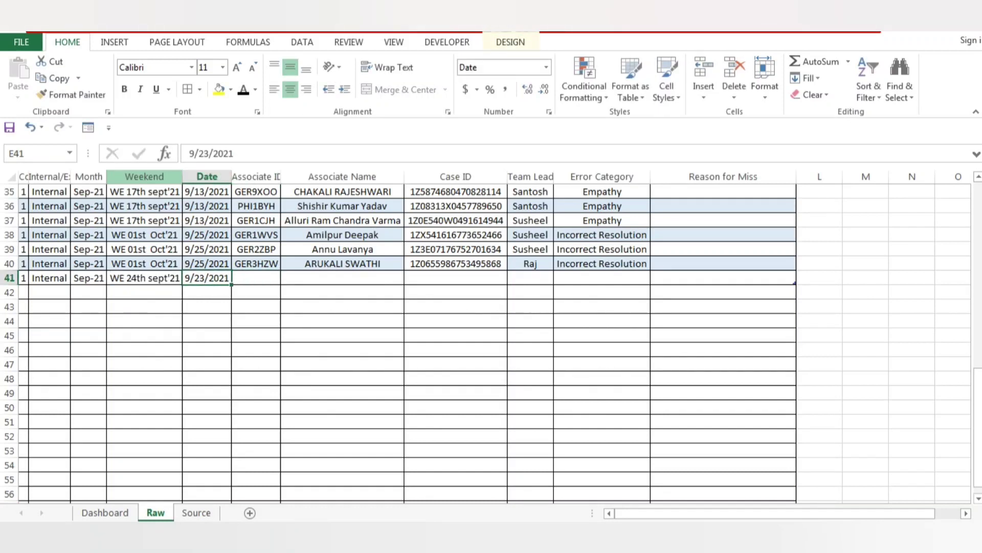
key("Left")
key("Right")
Set the test record's date in E41 to 8/23/2021, in August.
key("F2")
key("Left")
key("Left")
key("Left")
key("Left")
key("Left")
key("Left")
key("Left")
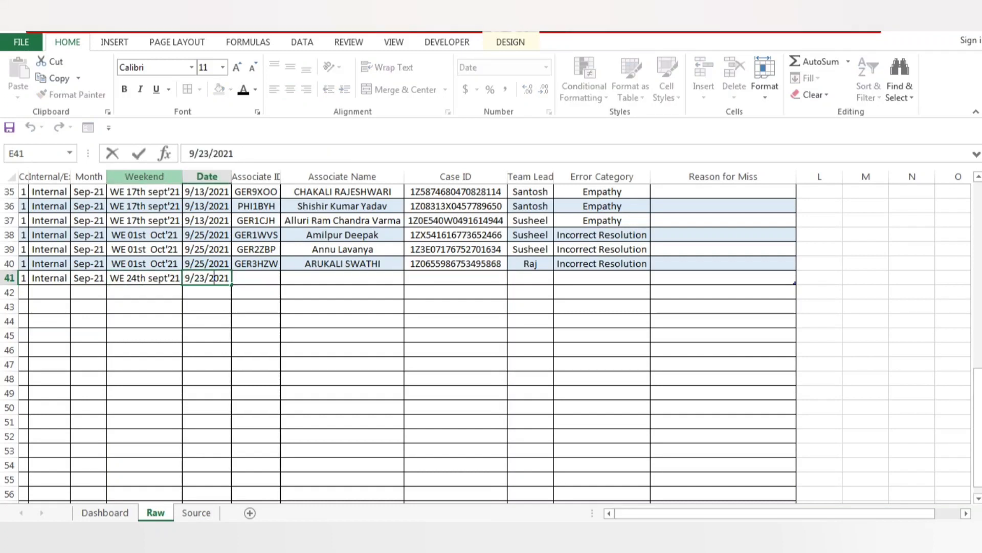
key("Left")
key("BackSpace")
type("8")
key("Tab")
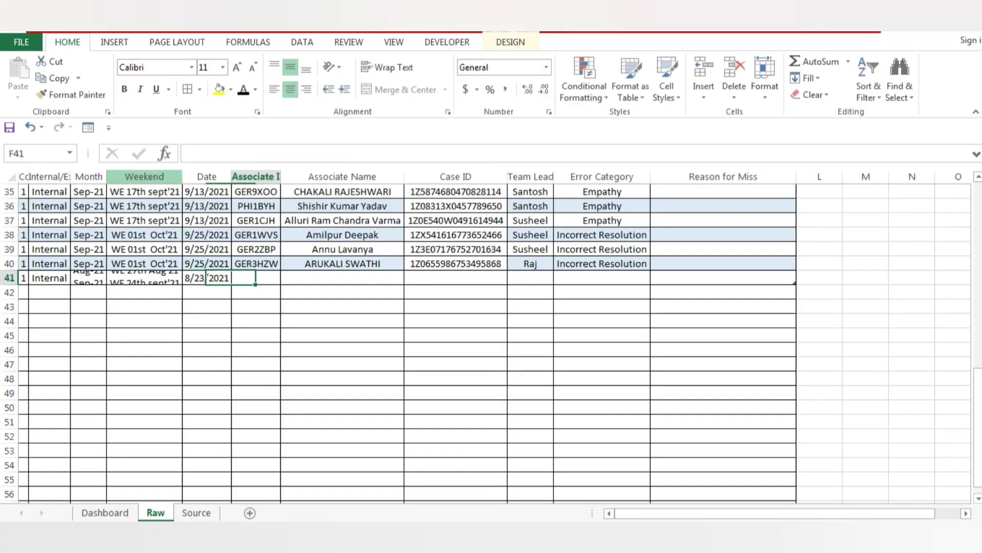
Undo all the test entries in row 41 so that the Raw table ends at row 40.
key("Left")
key("ctrl+z")
key("ctrl+z")
key("ctrl+z")
key("ctrl+z")
key("ctrl+z")
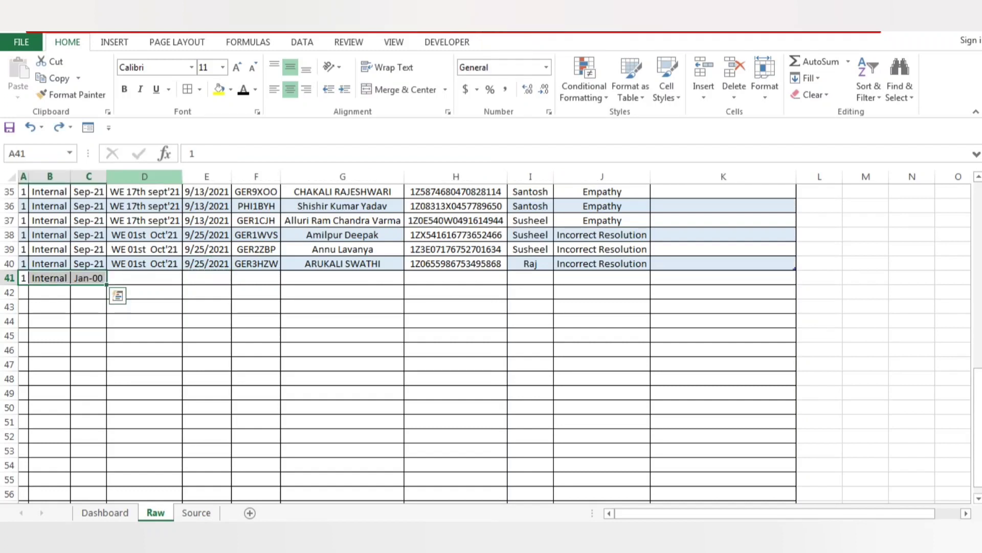
key("ctrl+z")
key("ctrl+z")
key("Right")
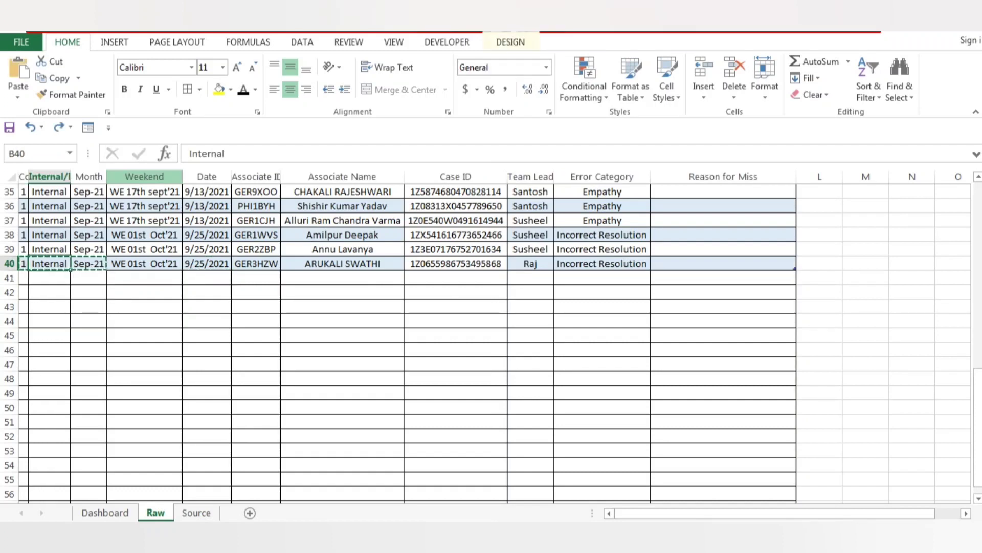
Review the Raw table's columns from Count to Reason for Miss and its rows from the header down to row 40.
key("Right")
key("ctrl+Up")
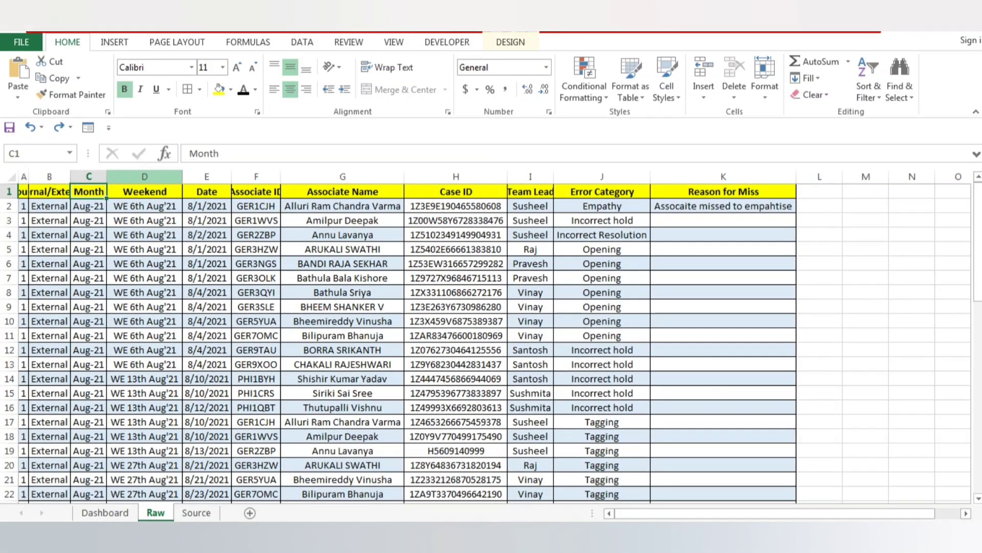
key("Escape")
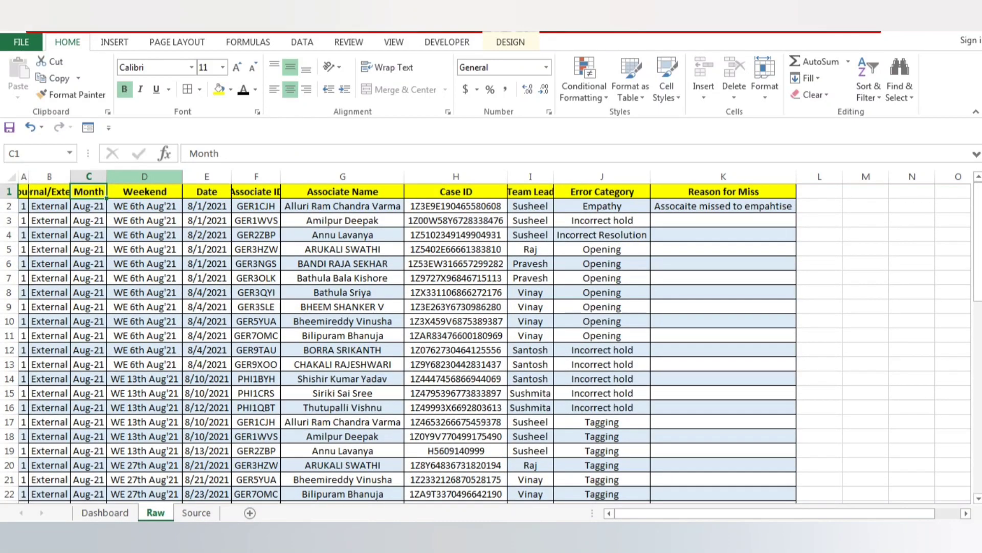
key("ctrl+Right")
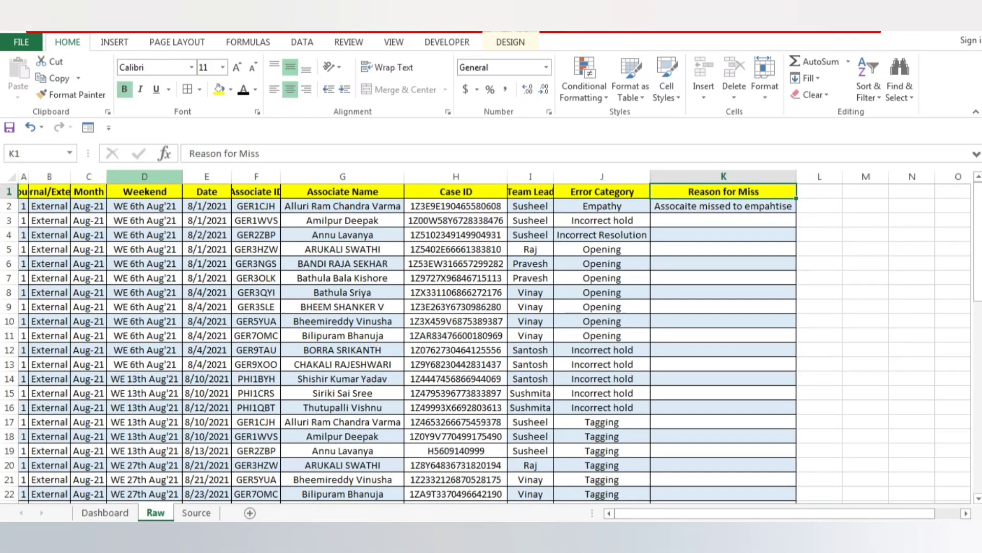
key("Left")
key("ctrl+Down")
key("Right")
key("ctrl+Up")
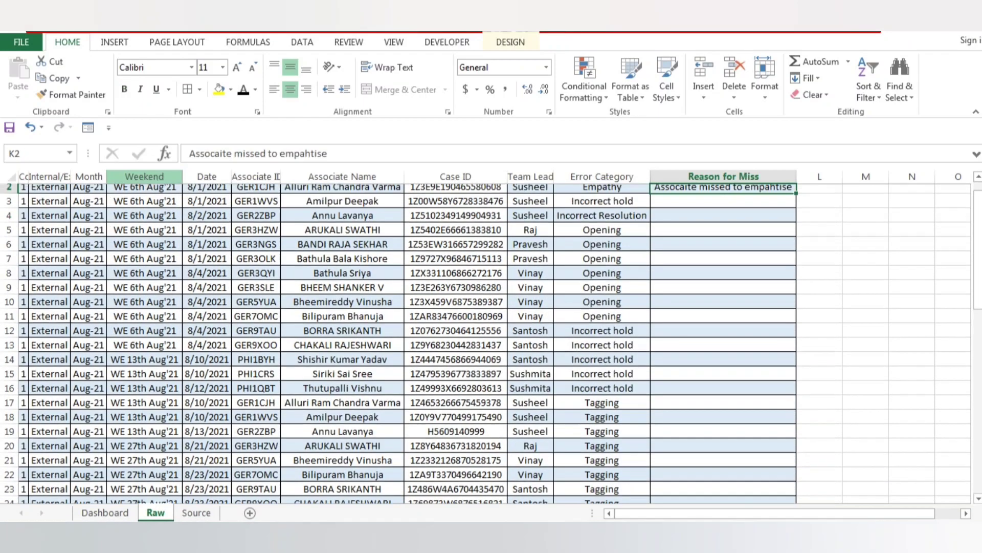
key("Up")
key("Left")
key("ctrl+Down")
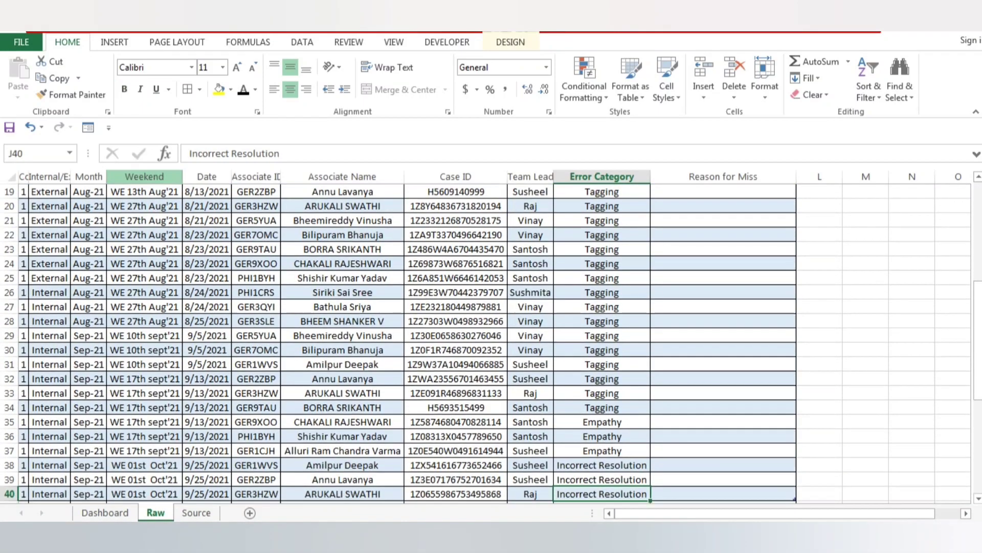
key("Right")
key("ctrl+Up")
key("Up")
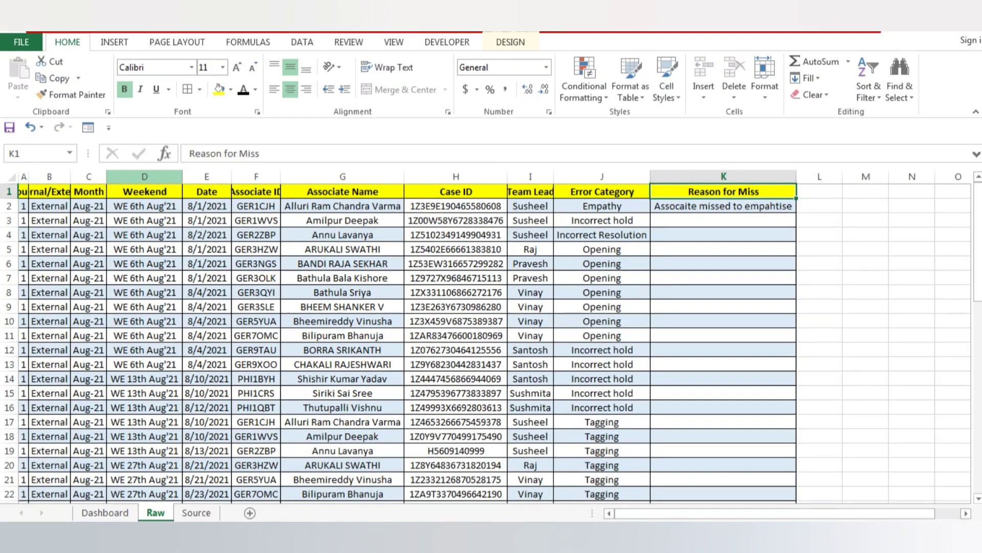
key("ctrl+Left")
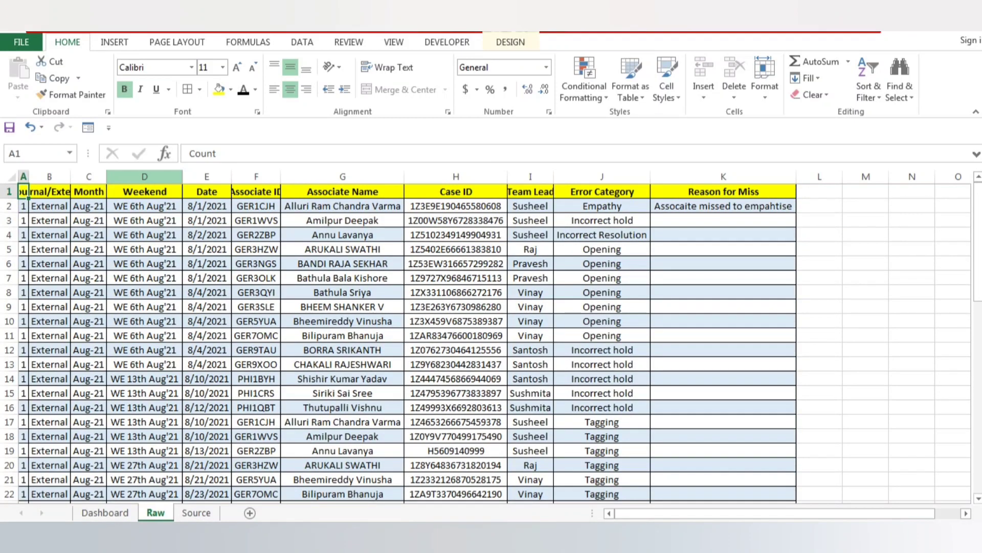
Hide the Source sheet so that only the Dashboard and Raw sheets remain in the workbook.
left_click(197, 513)
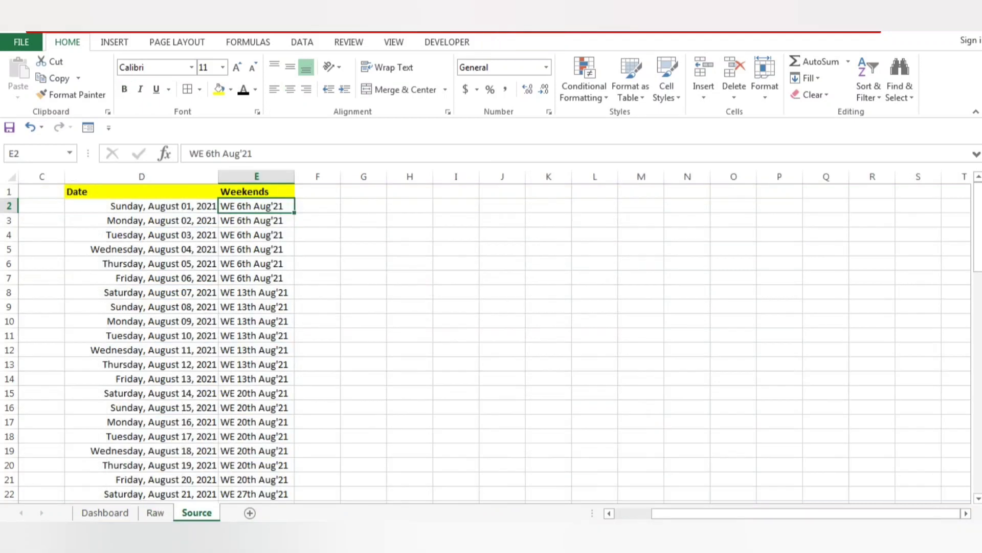
right_click(198, 512)
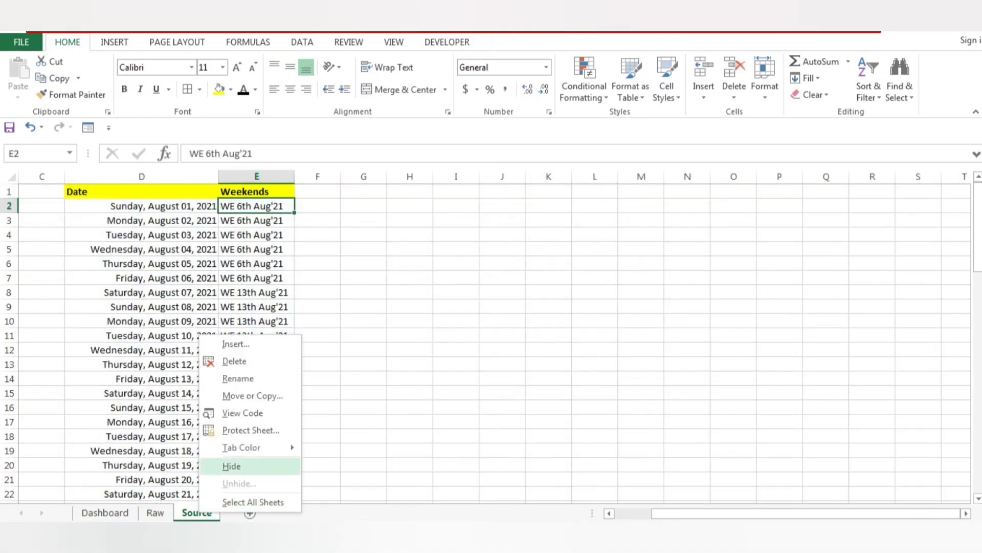
left_click(232, 466)
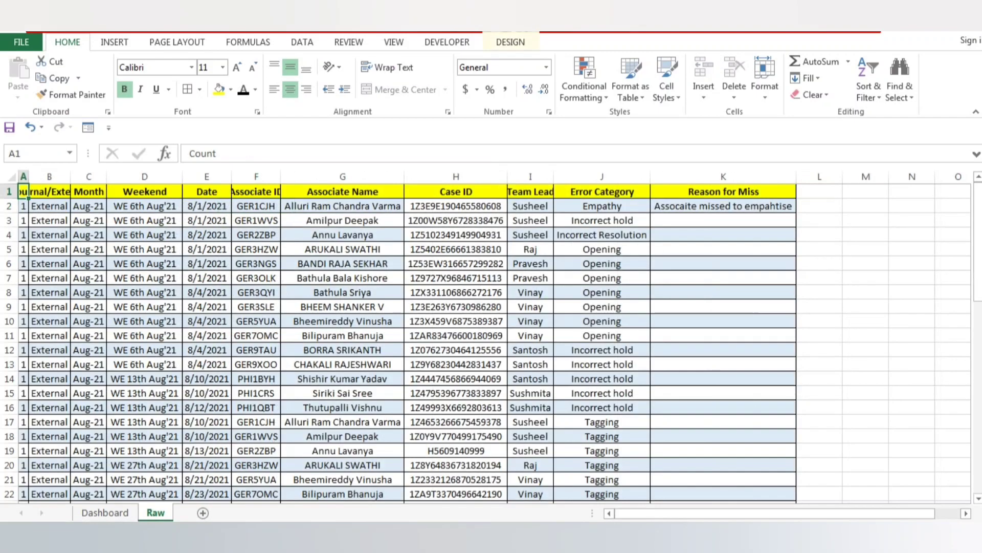
Select the whole Raw table and fit all its column widths to their contents.
left_click(207, 364)
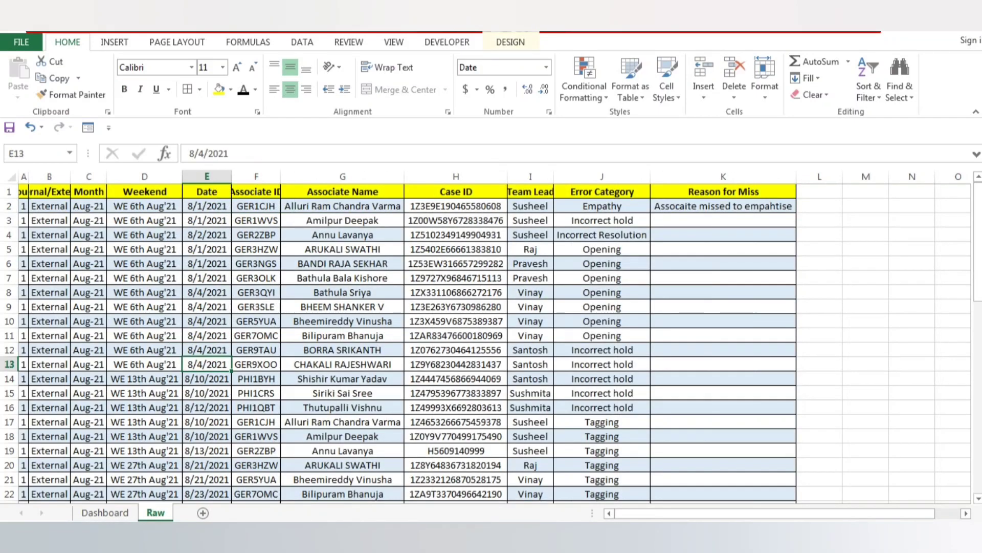
key("ctrl+Up")
key("ctrl+a")
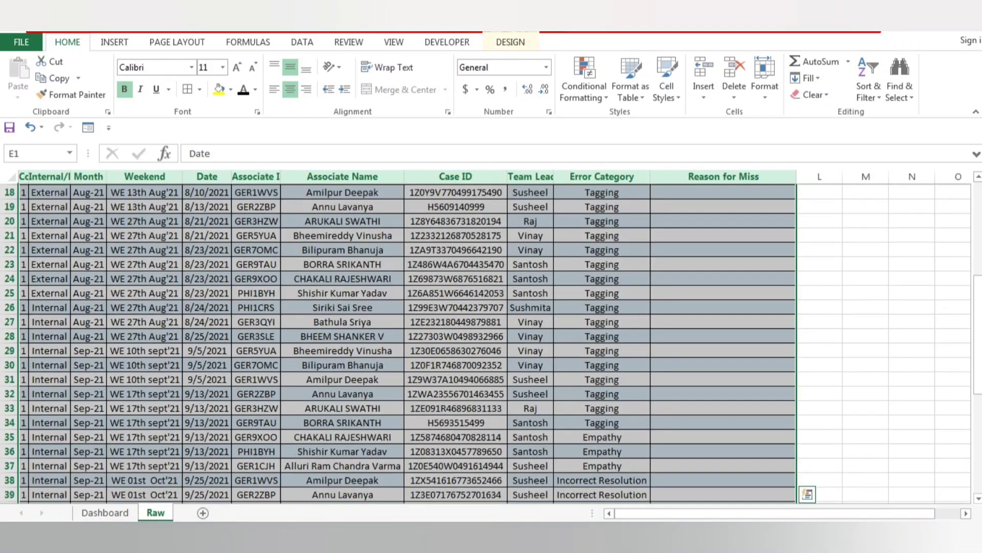
key("alt+d")
key("p")
key("Up")
key("Left")
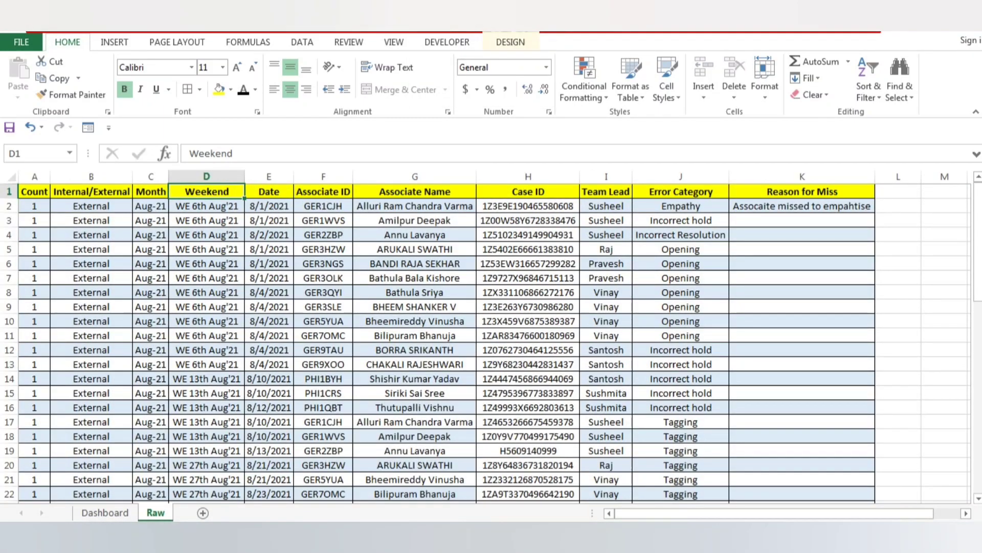
Delete the small rectangle around columns G to H below the title on the Dashboard sheet.
key("ctrl+Page_Up")
left_click(351, 263)
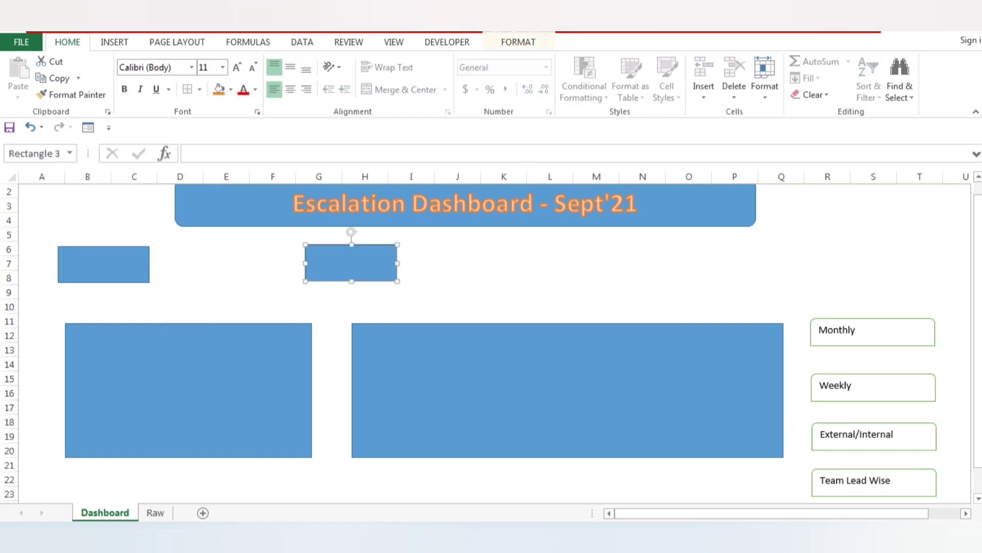
key("Delete")
Try the label "Escalation Count" in the remaining small rectangle below the title and delete that rectangle.
left_click(103, 264)
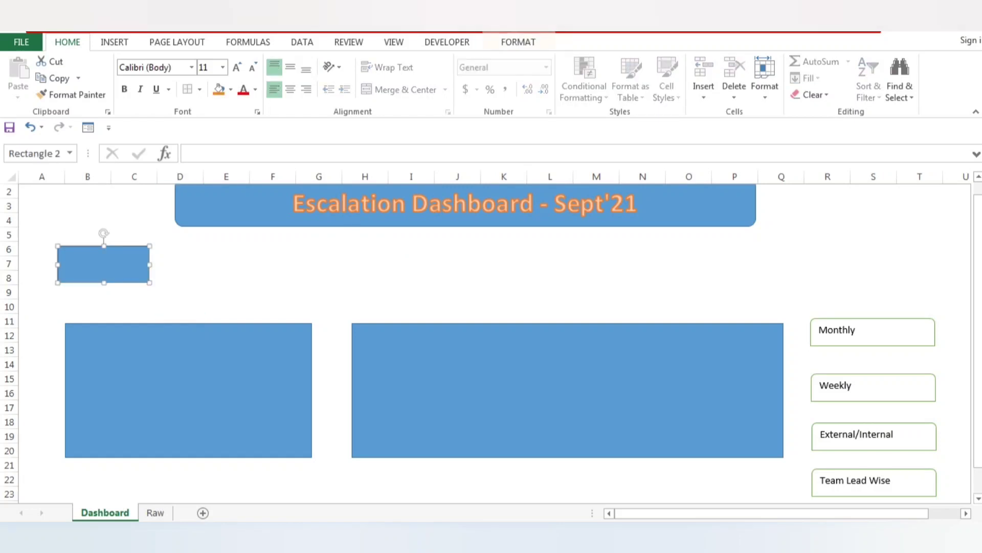
type("Escalation Count")
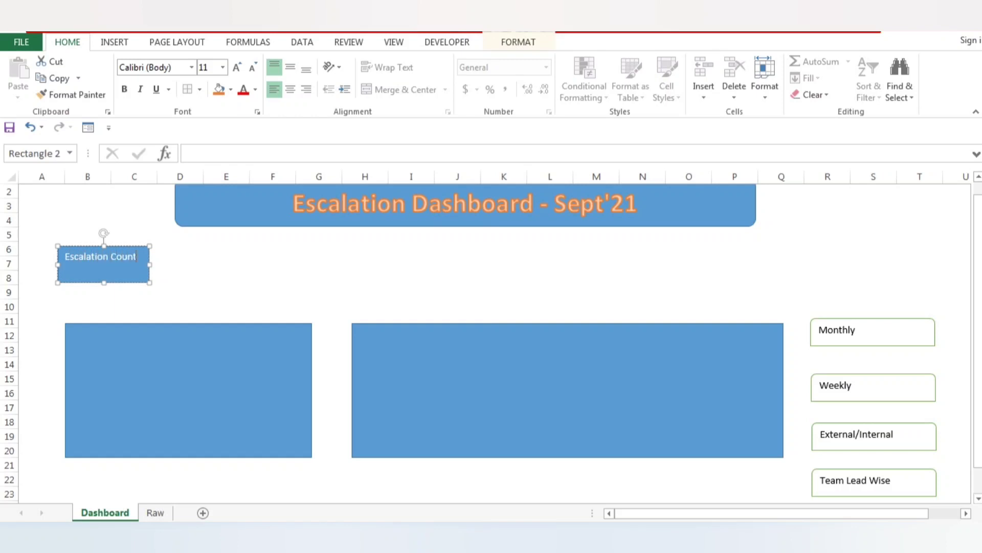
key("Delete")
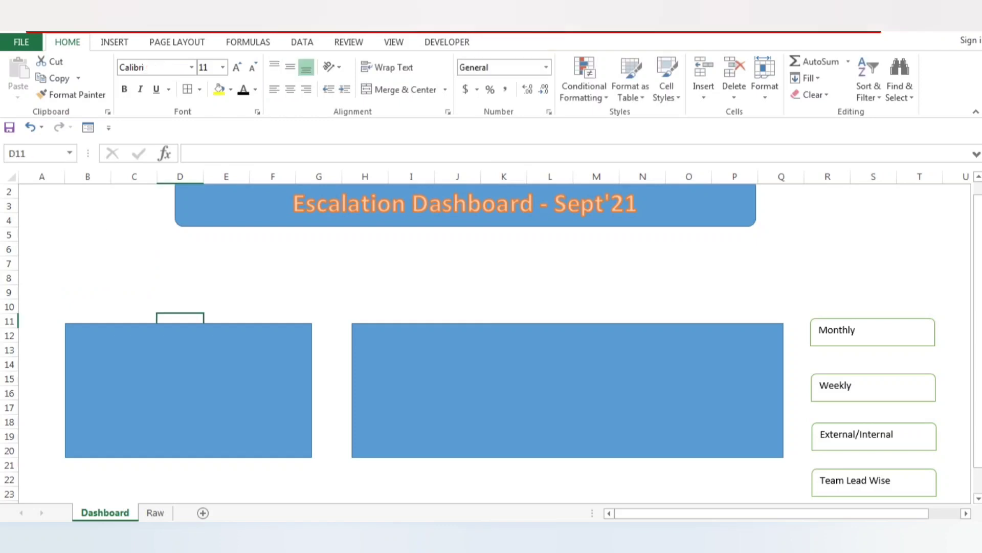
Draw a Pentagon block arrow about 0.8" high and 1.74" wide and place it above the large rectangle covering columns B to G.
left_click(114, 42)
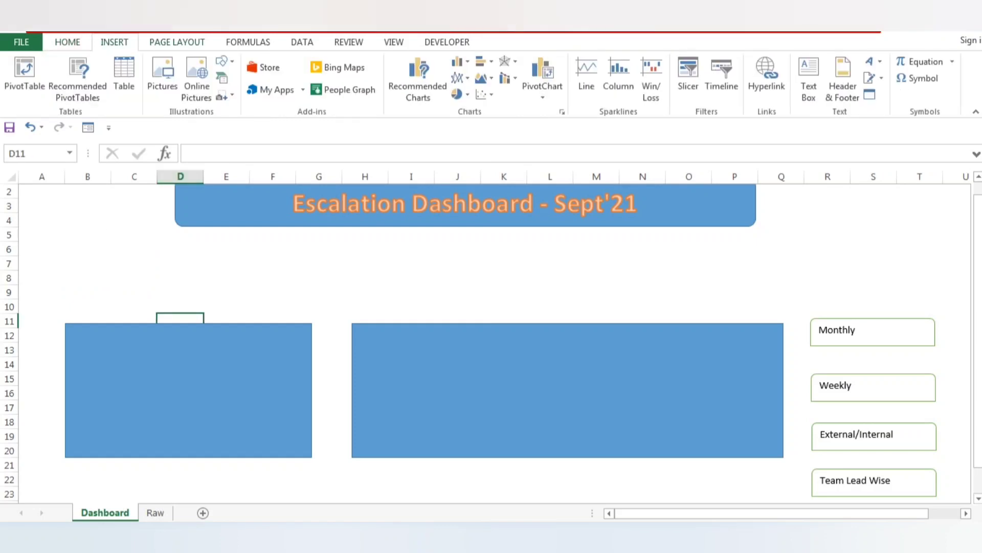
left_click(196, 77)
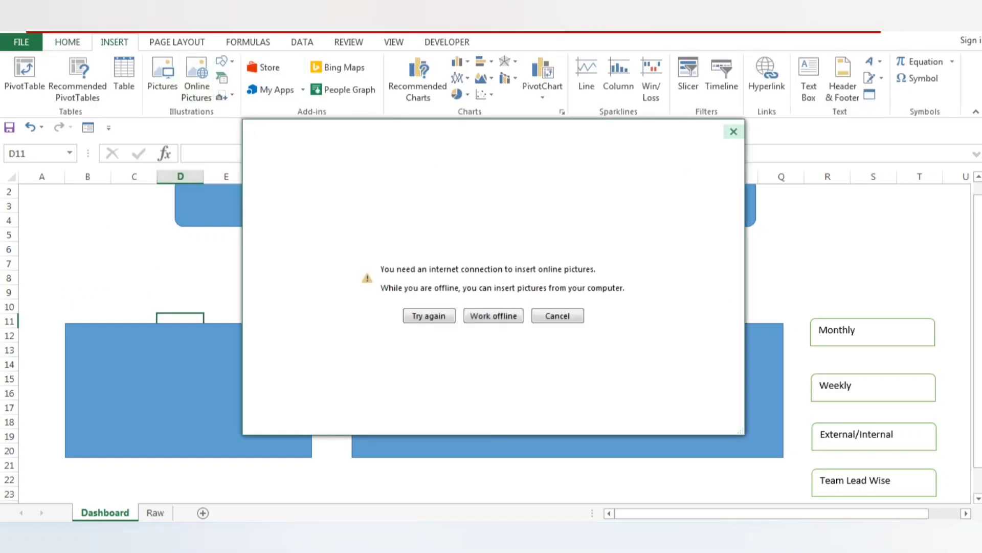
left_click(734, 131)
left_click(224, 61)
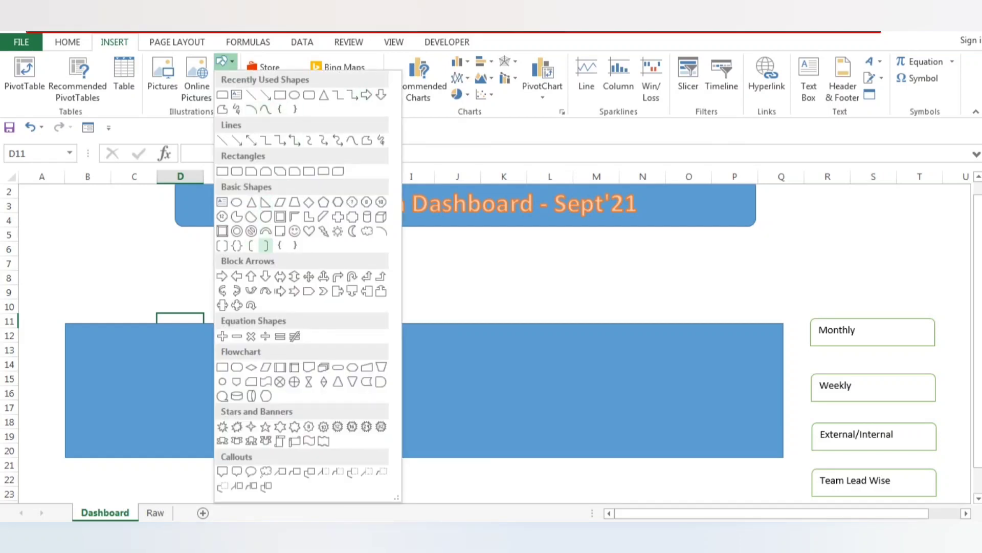
left_click(309, 291)
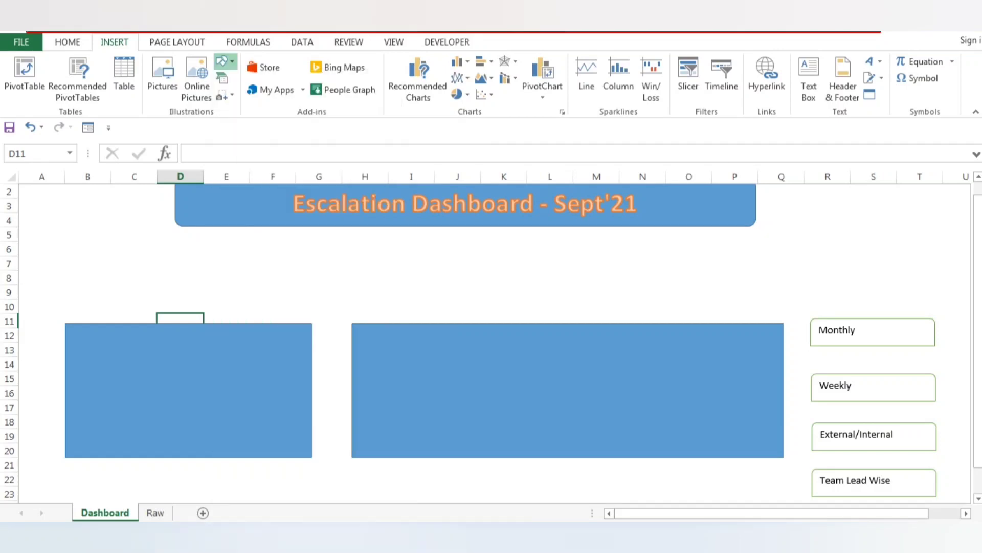
left_click_drag(84, 250, 204, 304)
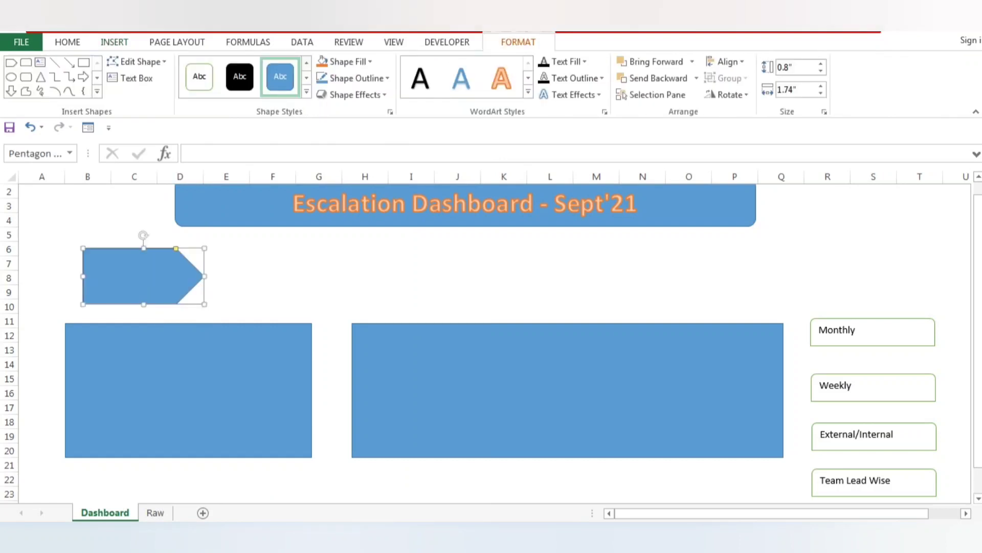
mouse_move(133, 276)
left_mouse_down()
mouse_move(103, 269)
mouse_move(116, 268)
left_mouse_up()
Label the pentagon arrow "Escalation Count" and deselect it.
type("E")
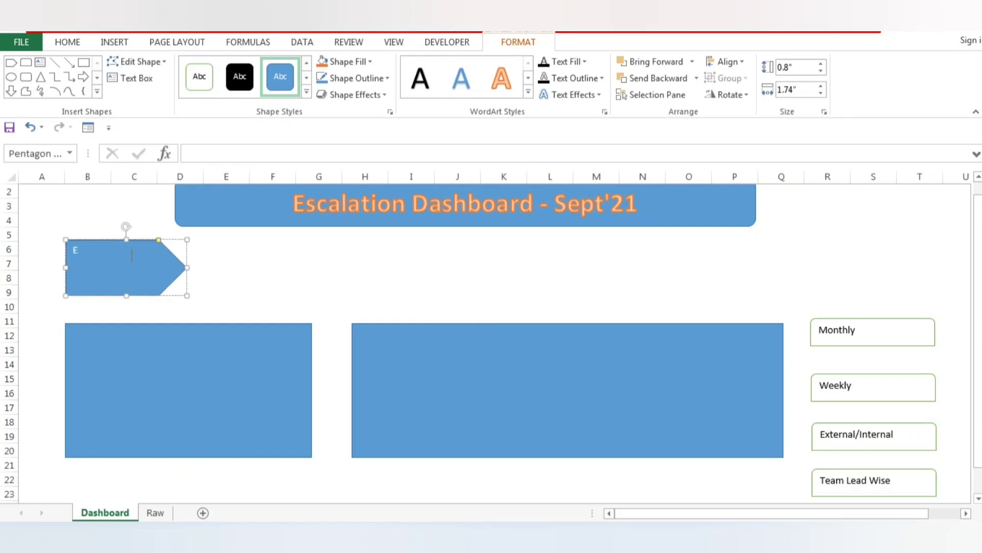
type("scalation Count")
left_click(226, 263)
left_click(123, 273)
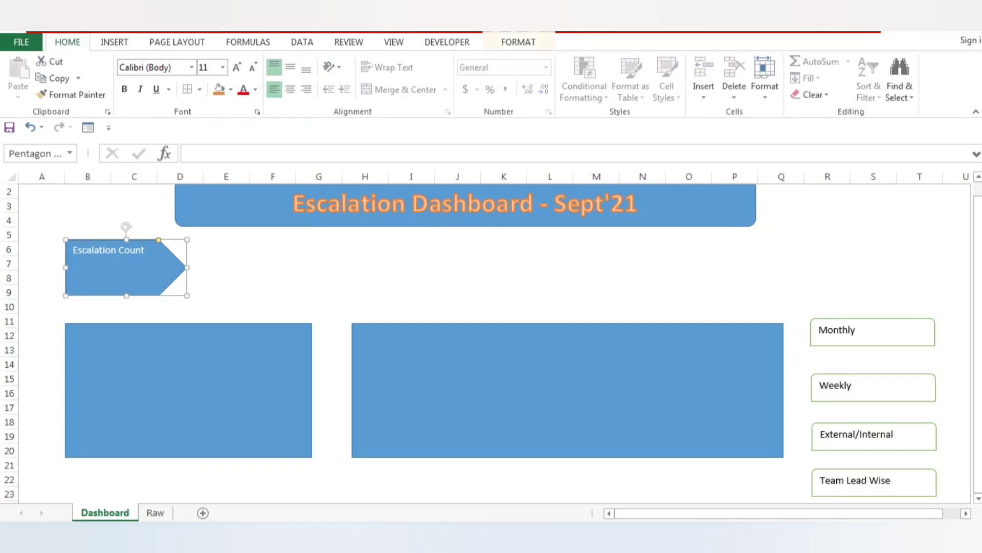
left_click(272, 249)
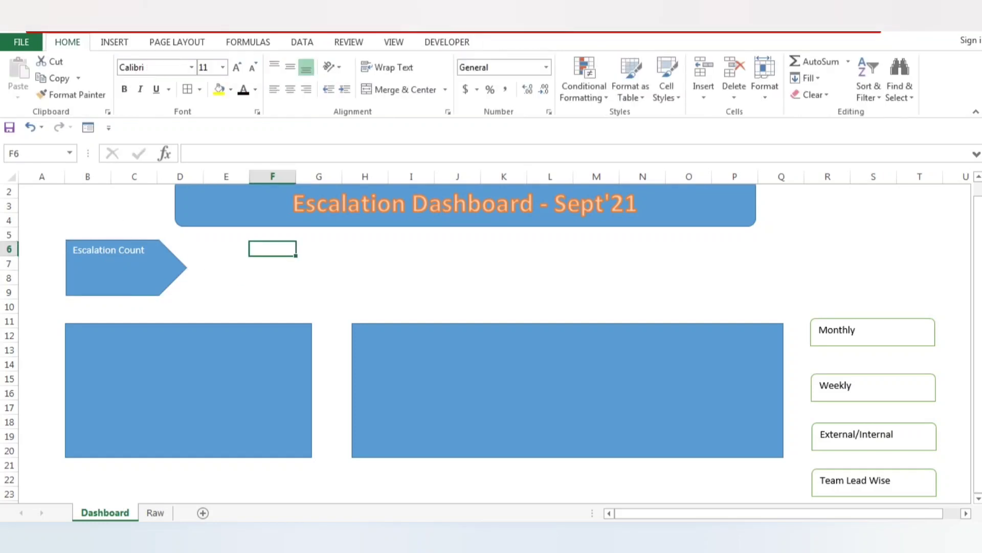